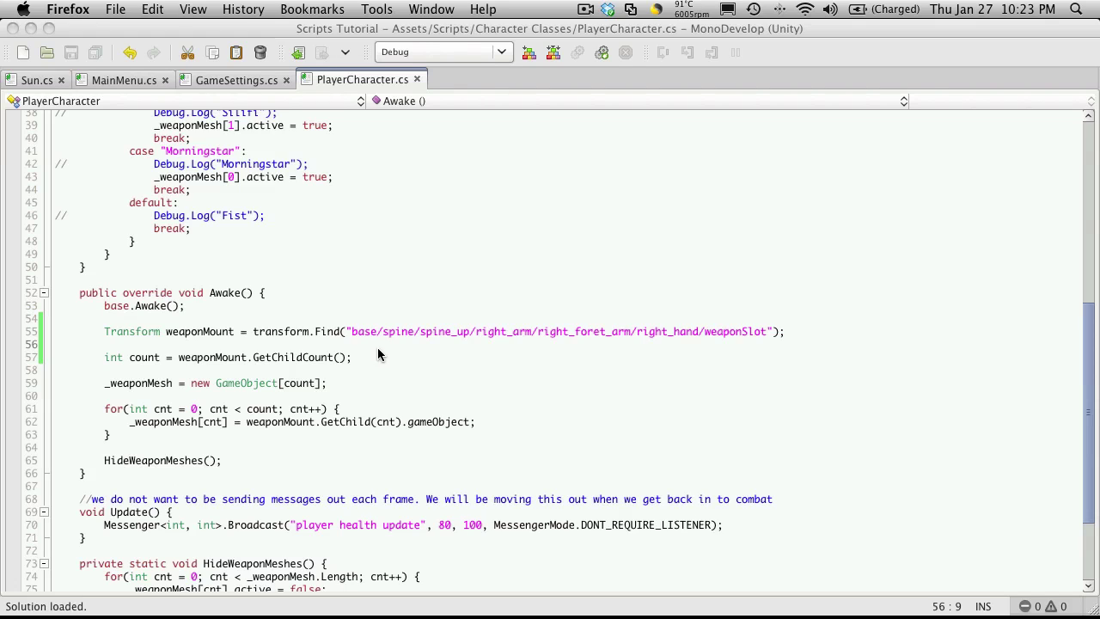
Step: Select the weaponSlot name in PlayerCharacter.cs's weapon mount lookup path
click(347, 328)
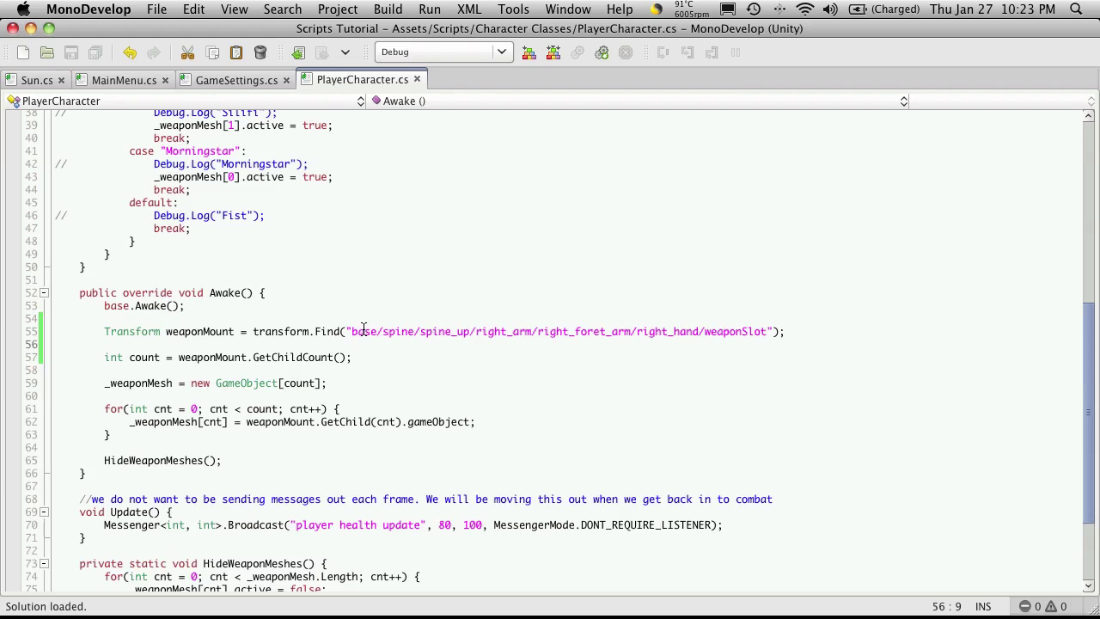
drag(351, 330, 771, 333)
triple_click(743, 333)
click(741, 333)
double_click(741, 333)
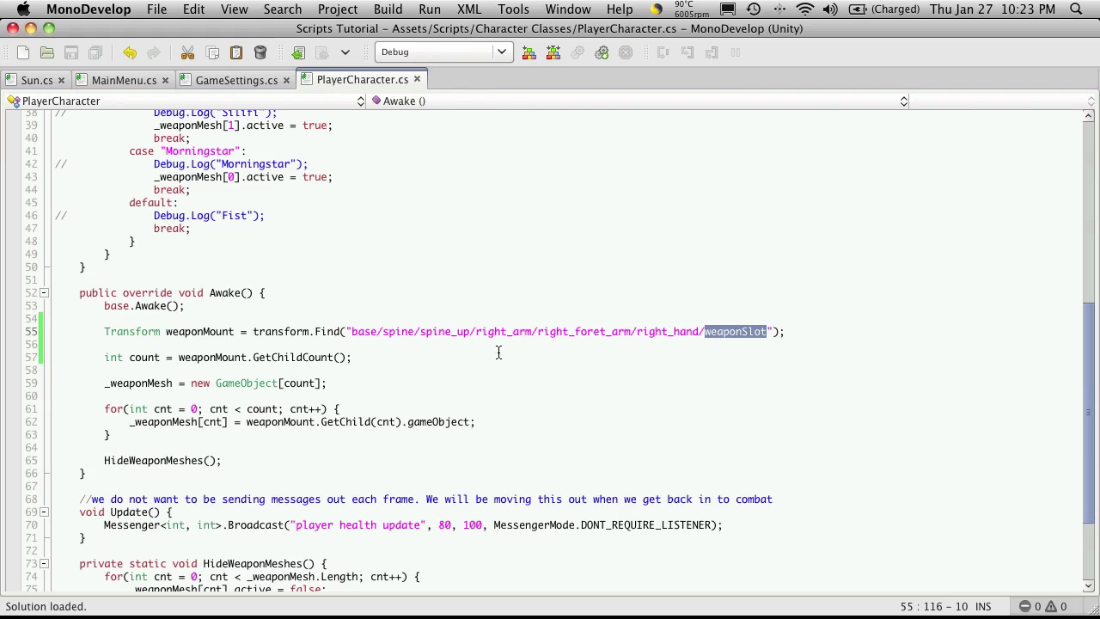
Step: Confirm in Unity that Empty Character carries the Player Character script, then return to MonoDevelop
key(super+Tab)
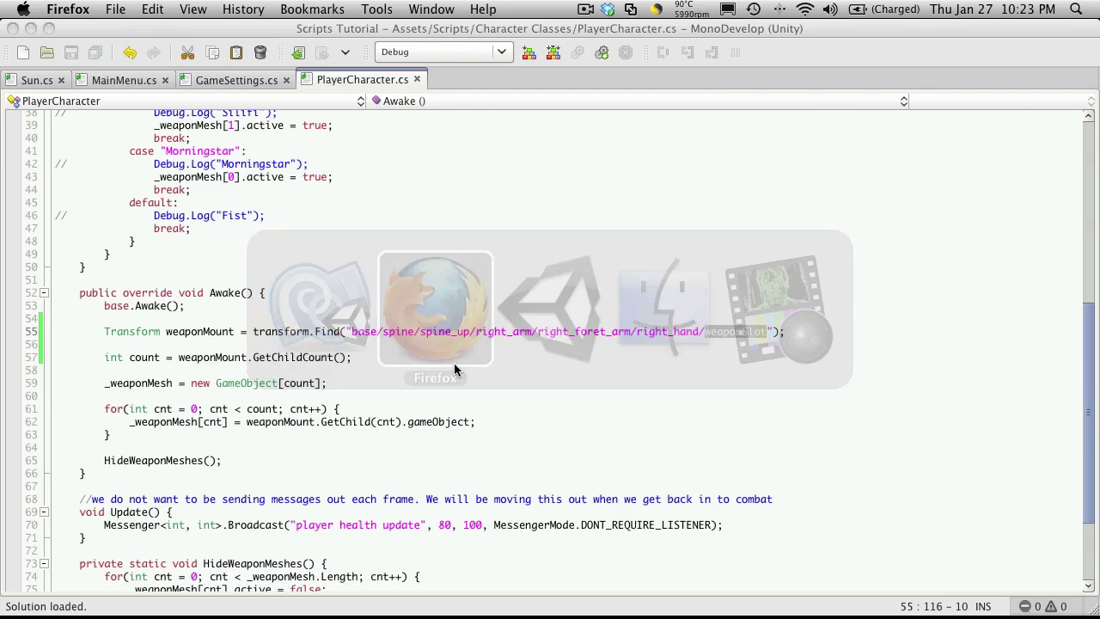
key(super+Tab)
key(super+Tab)
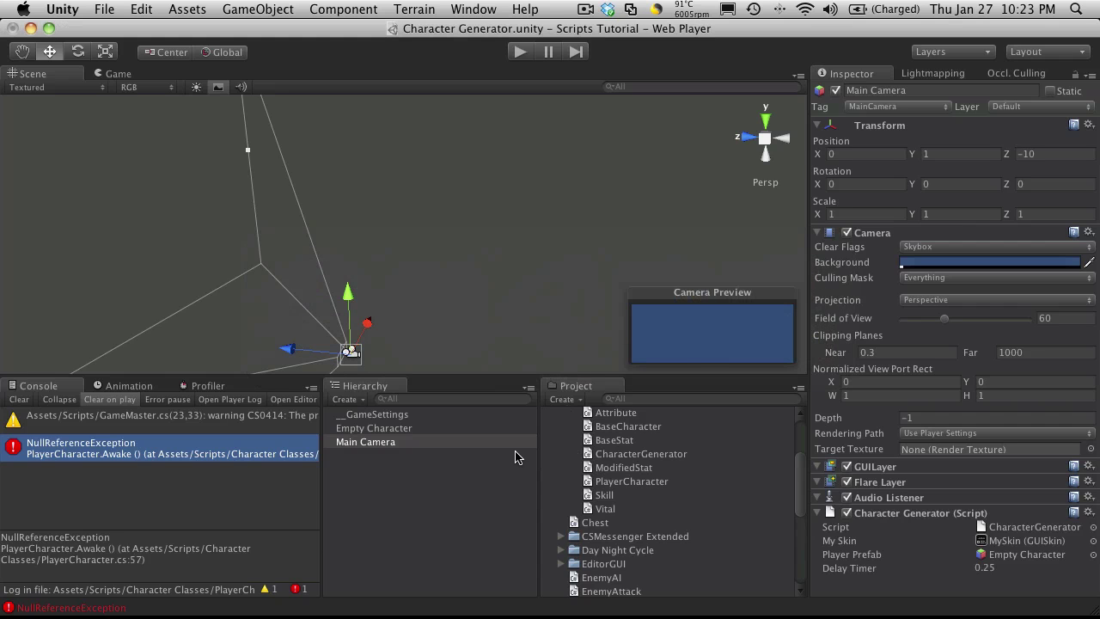
click(372, 429)
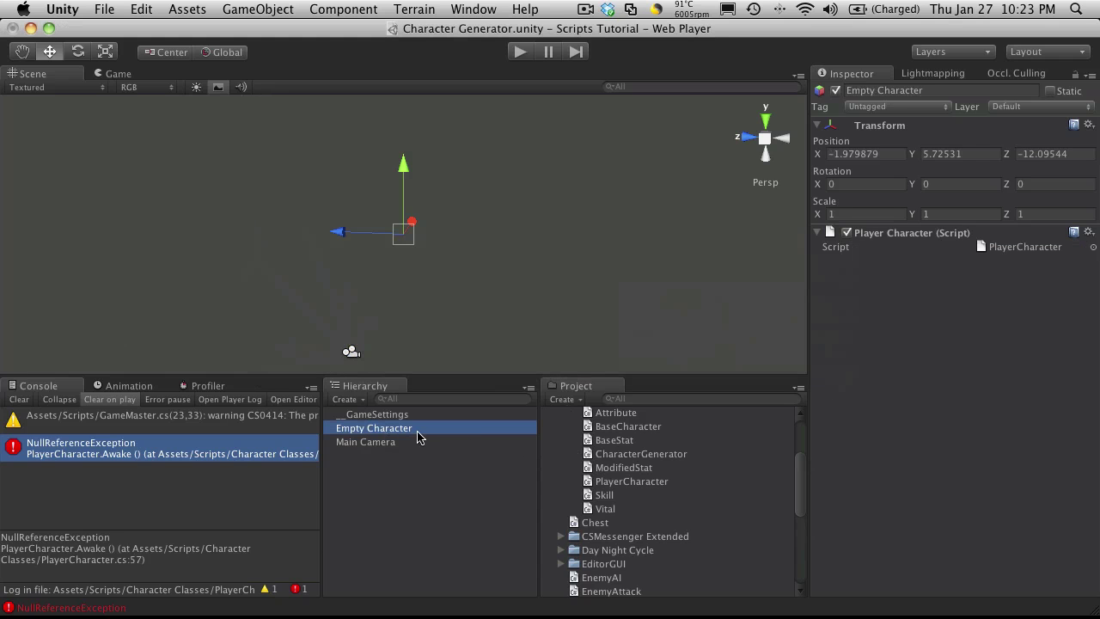
key(super+Tab)
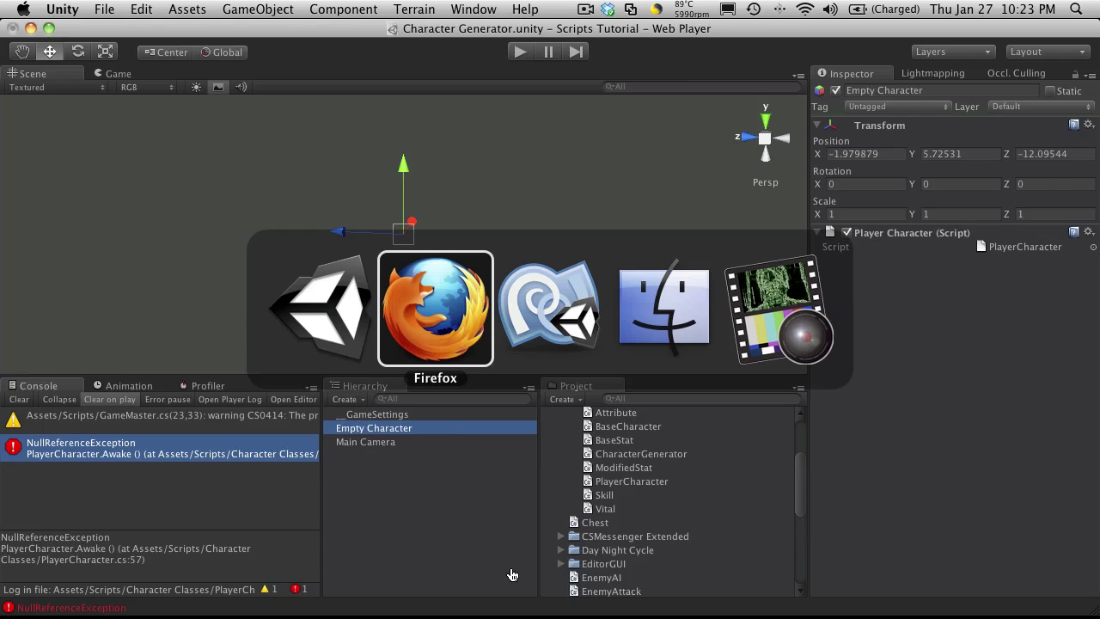
key(super+Tab)
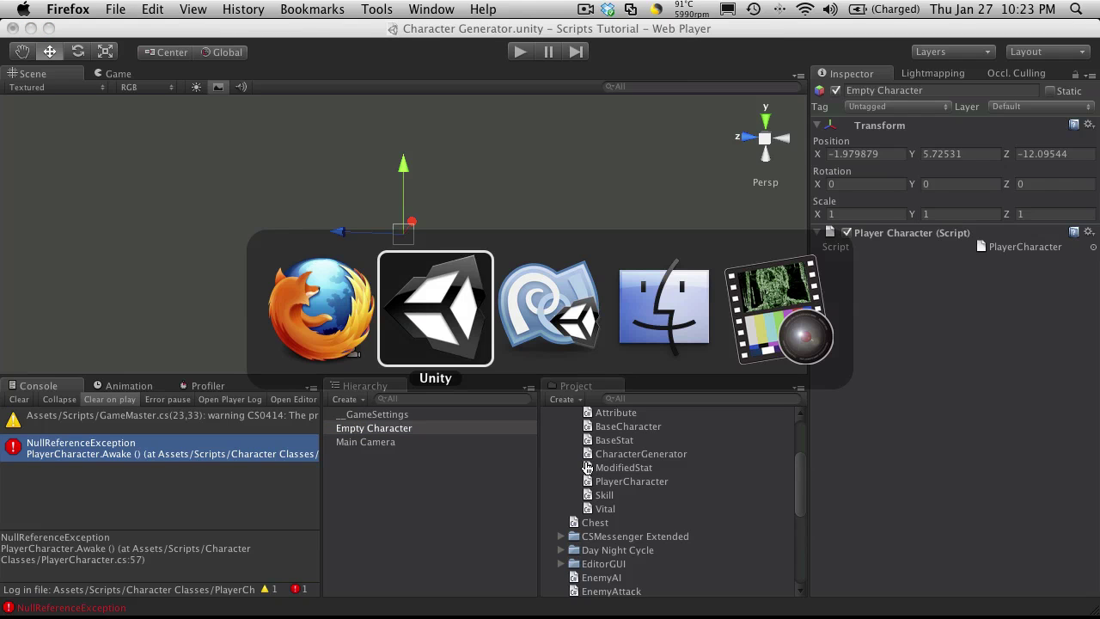
key(super+Tab)
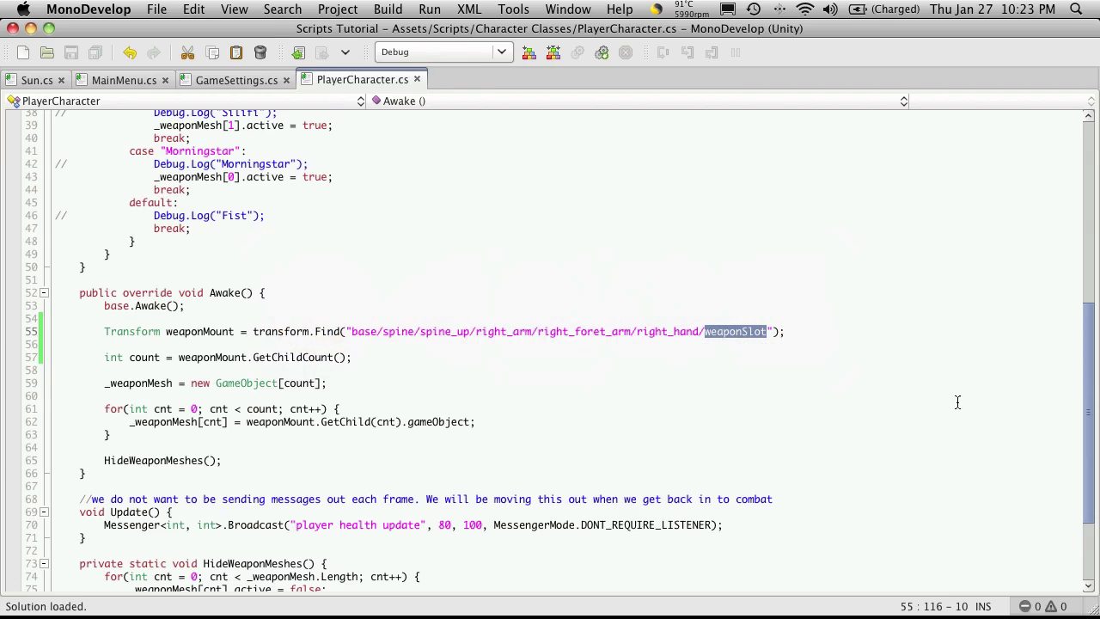
Step: Add an if (weaponMount == null) block containing return; after the Find line
click(803, 332)
key(Return)
key(Return)
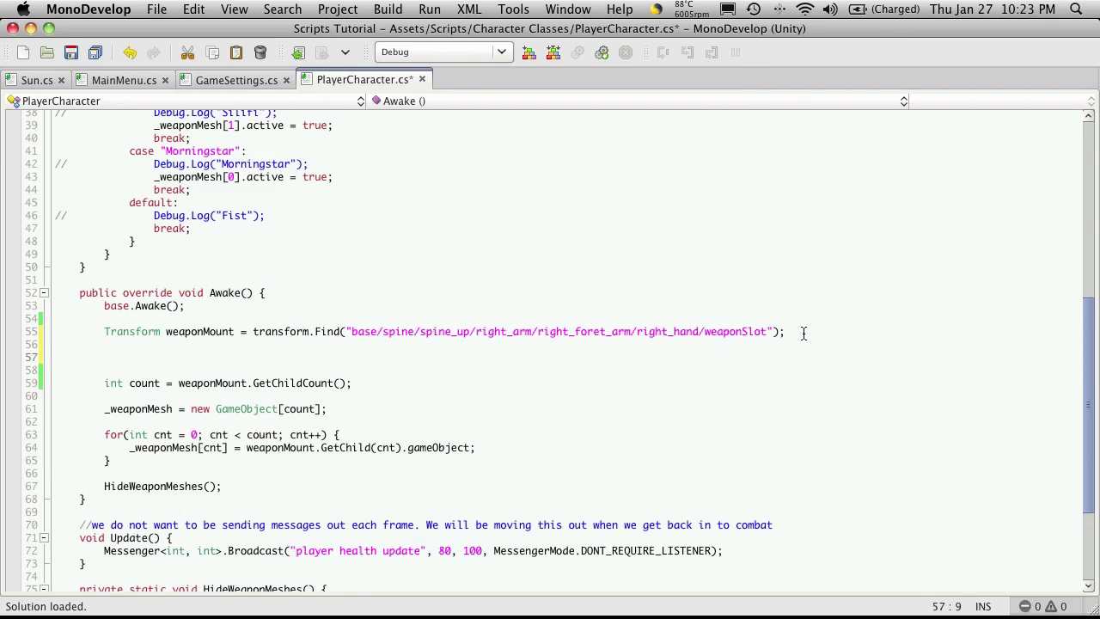
text(if(we)
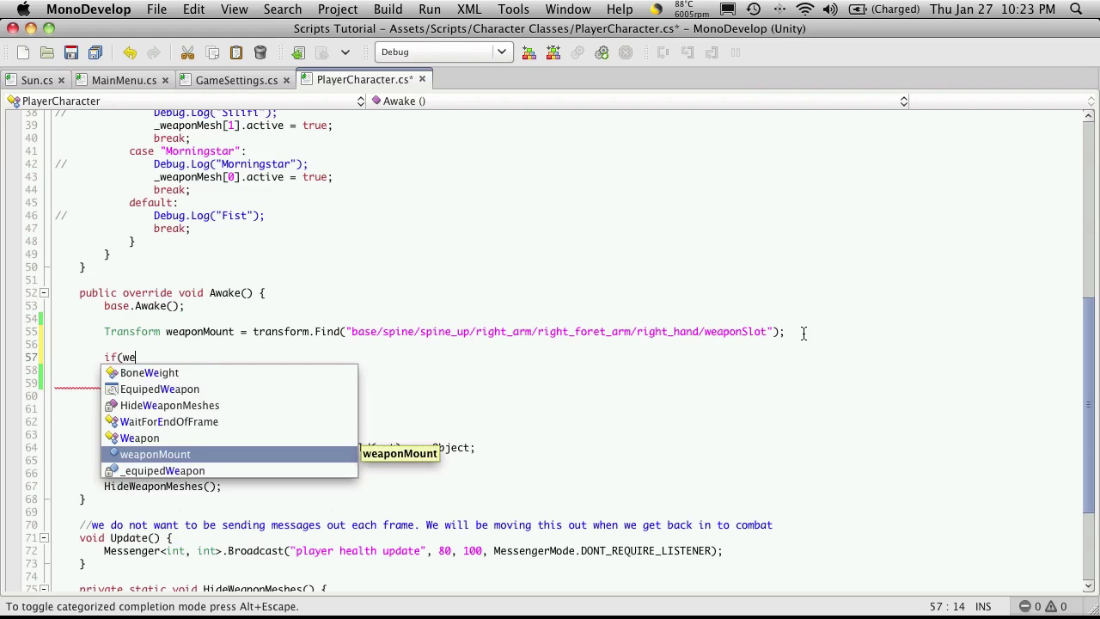
key(Return)
text(== nu)
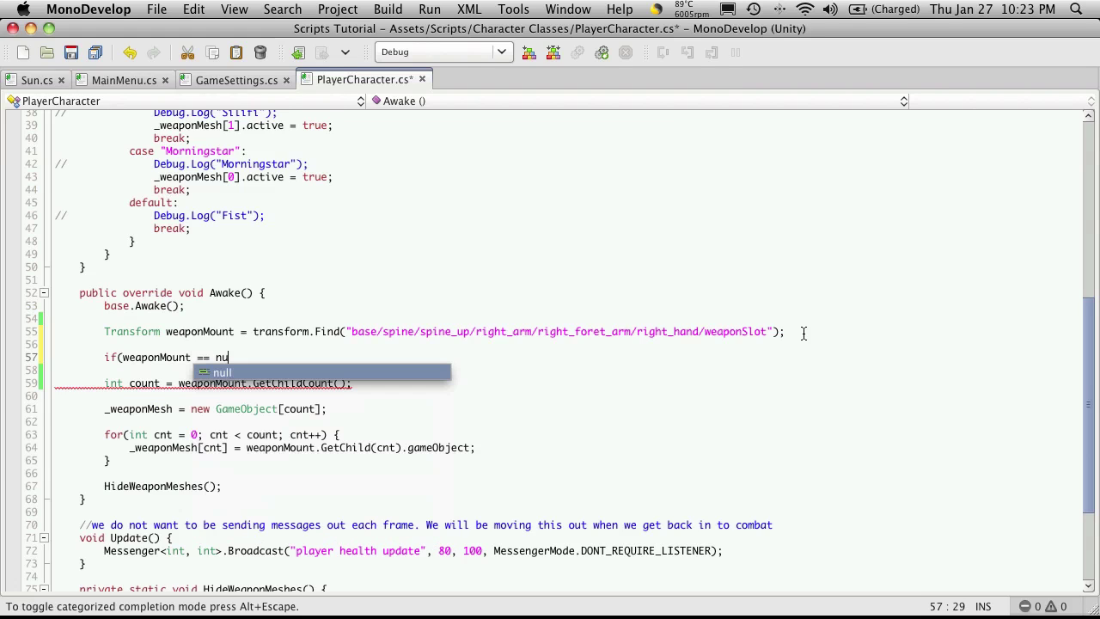
text(ll) {)
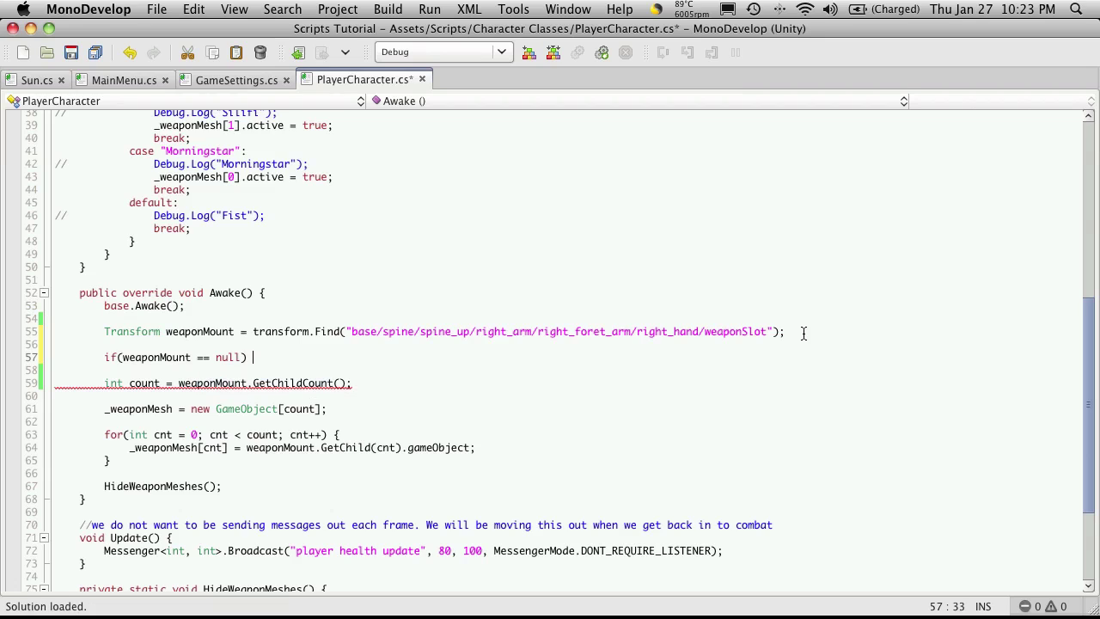
key(Return)
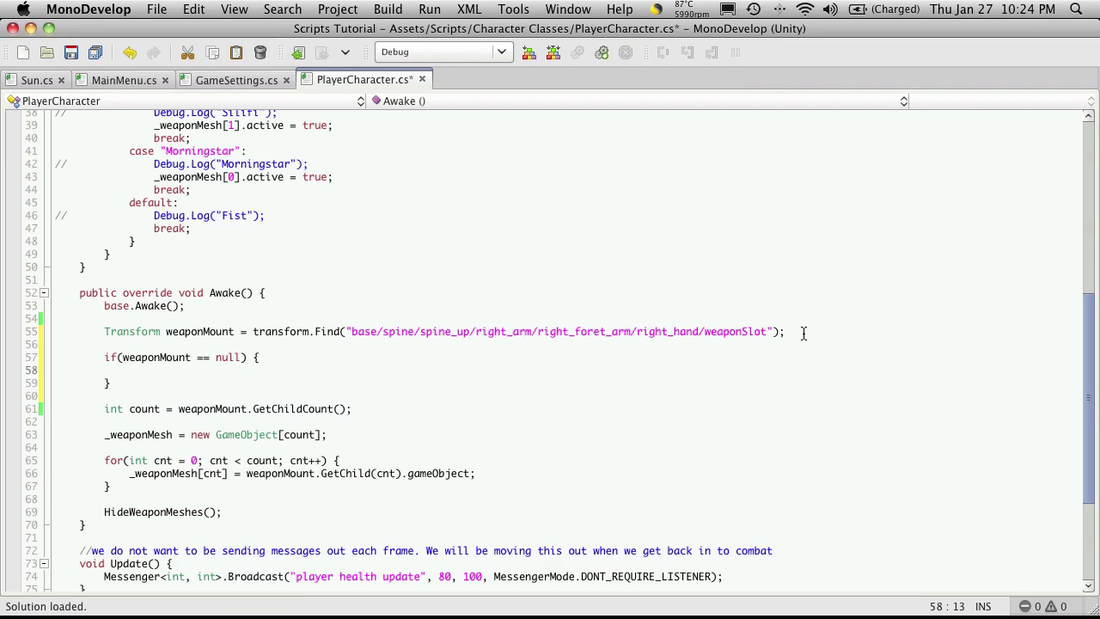
text(return;)
Step: Log the warning "We could not find the weapon mount" before the return and save
key(Up)
key(End)
key(Return)
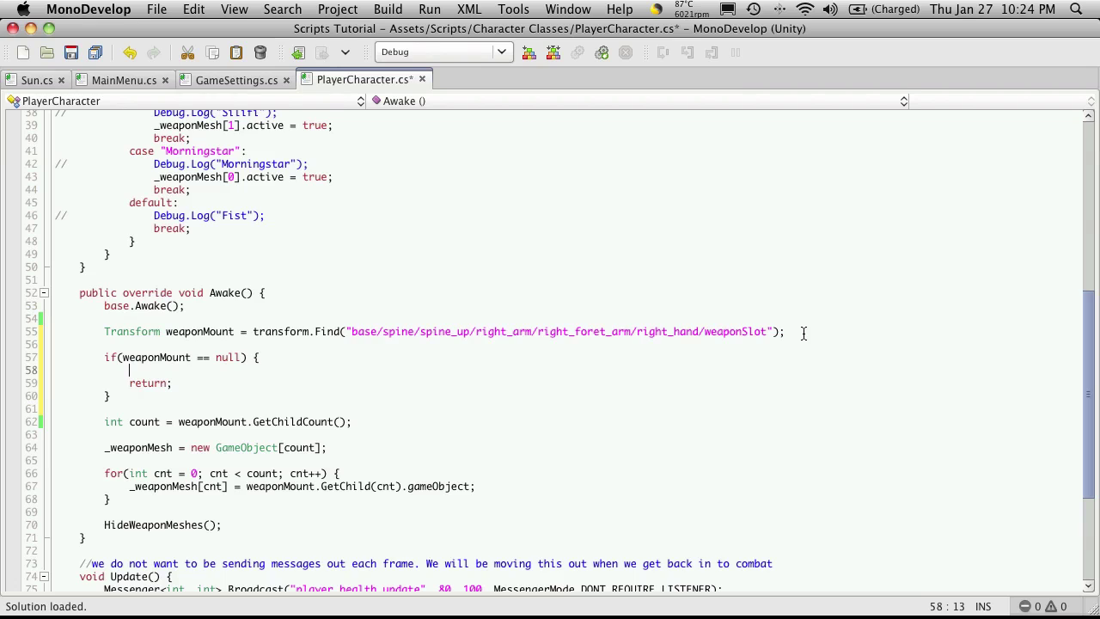
text(Debu)
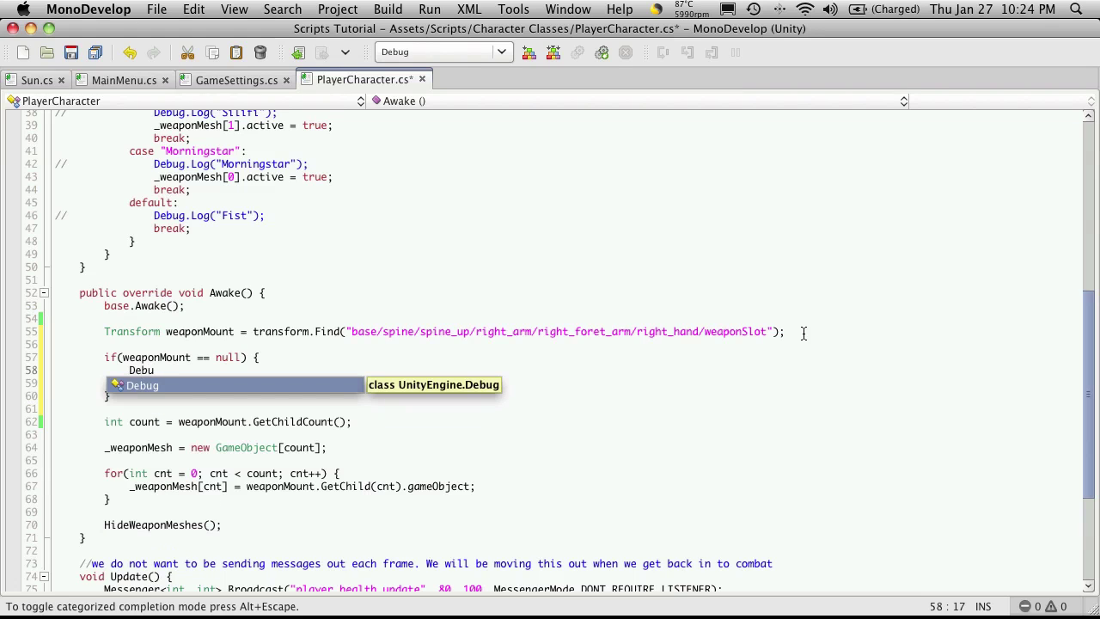
text(g.LogW)
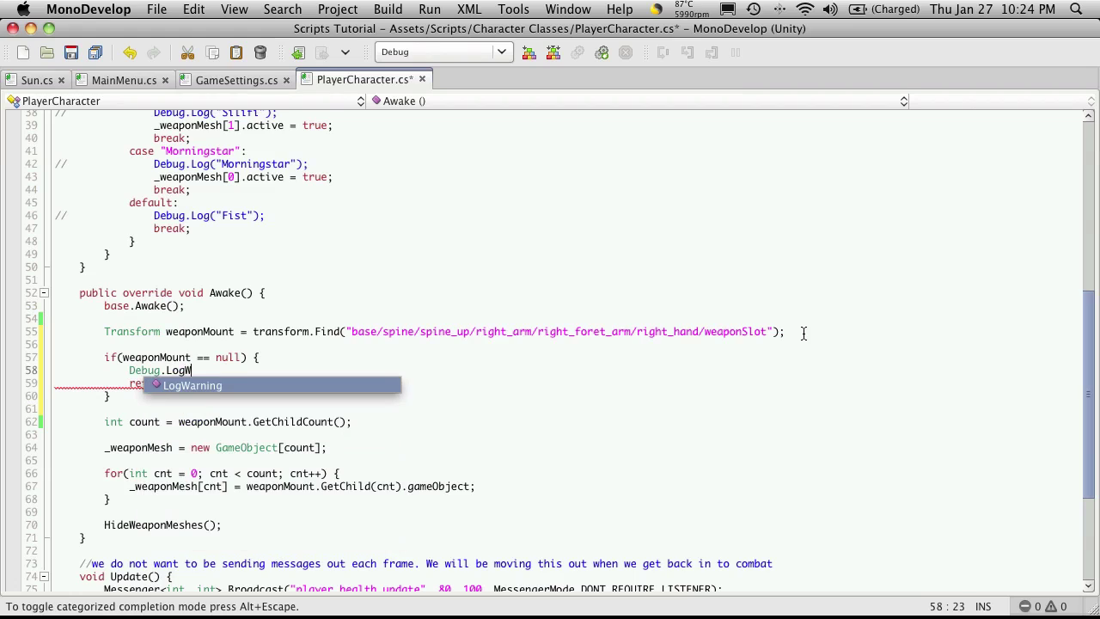
key(Return)
text(()
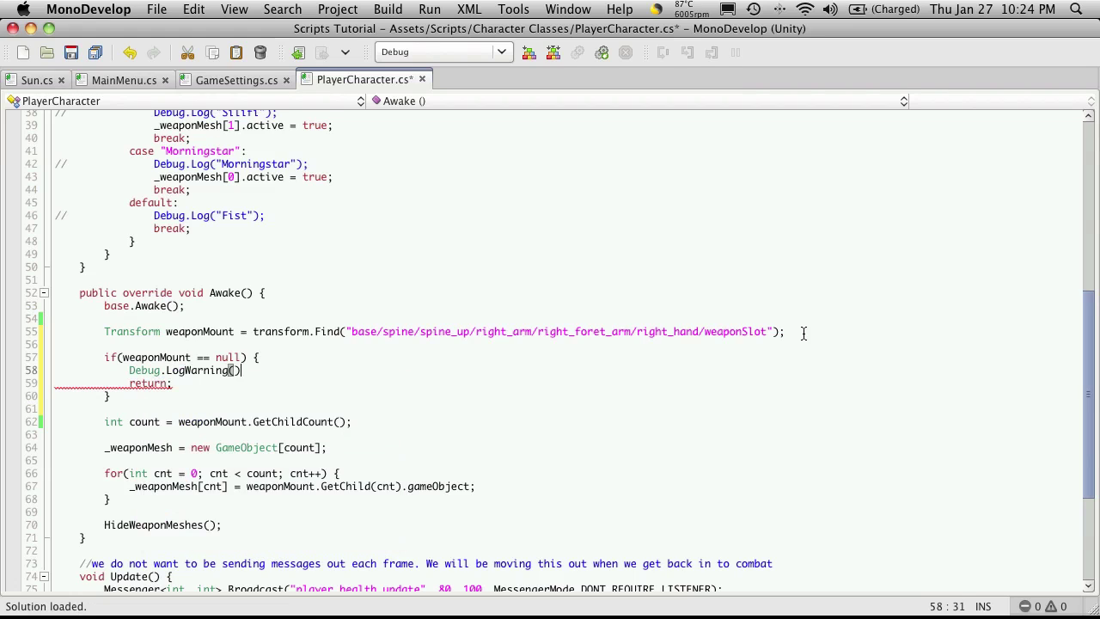
text("We cou)
text(ld not find the)
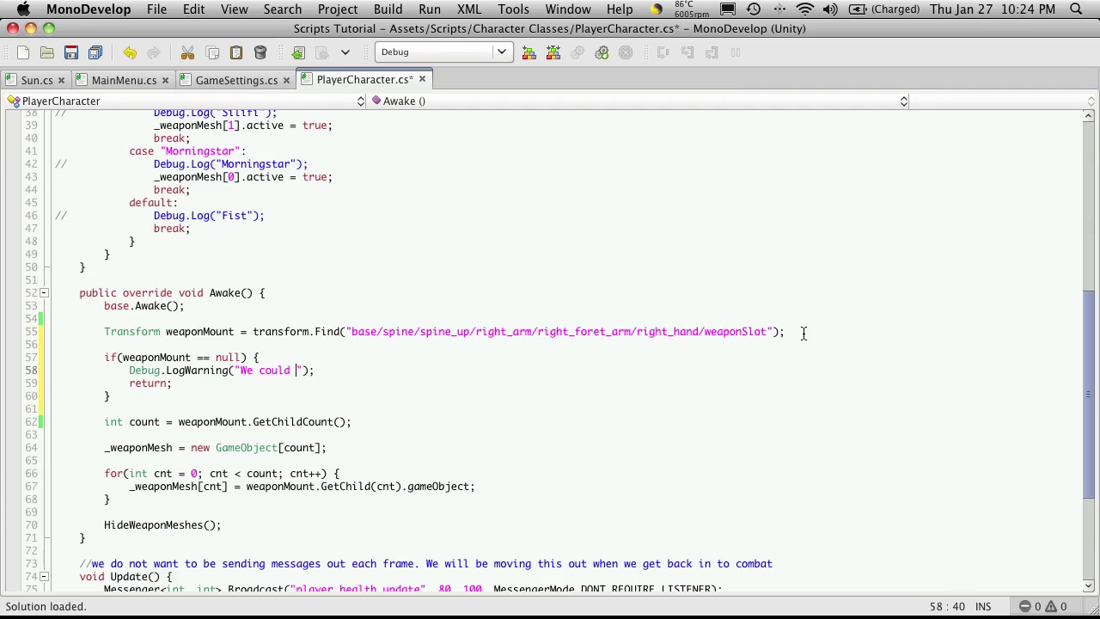
text( weapon mount)
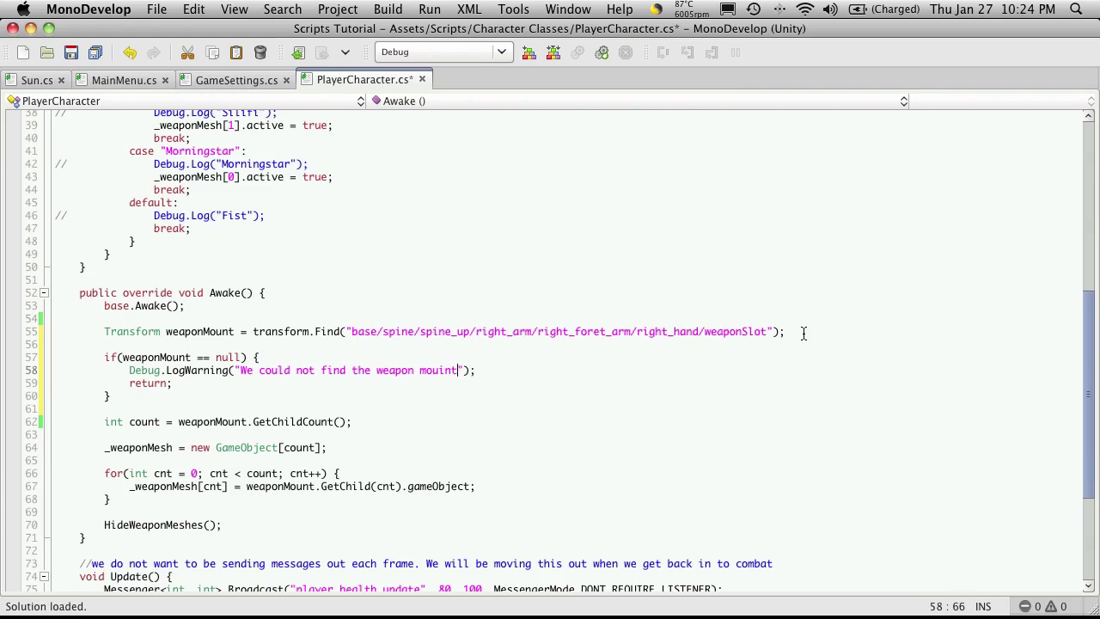
key(BackSpace)
key(BackSpace)
text(nt)
key(super+s)
key(super+Tab)
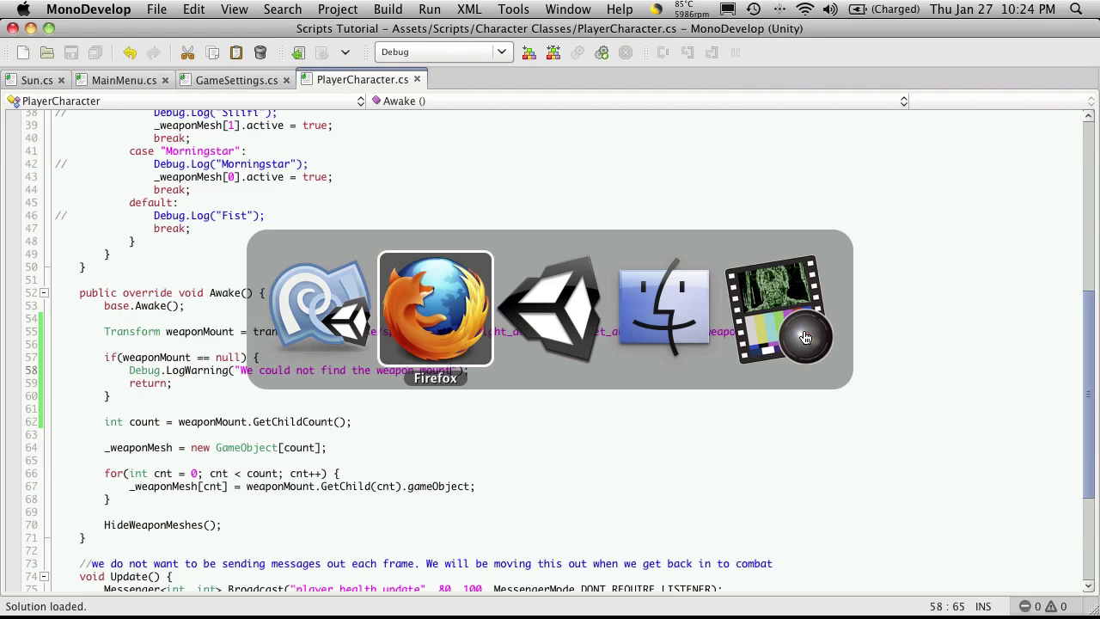
key(super+Tab)
key(super+Tab)
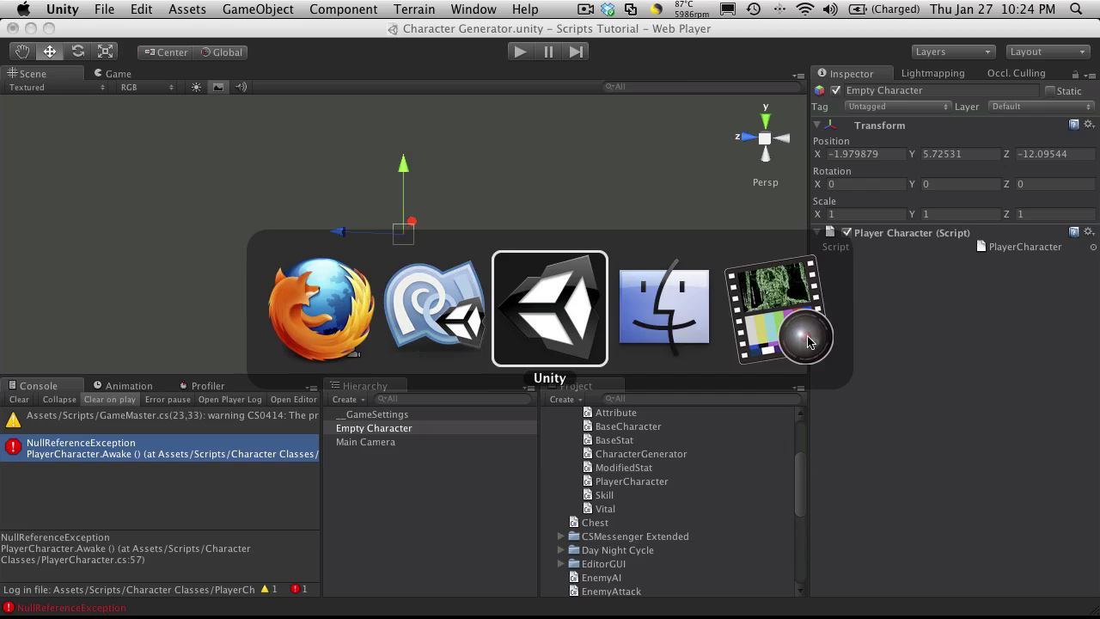
Step: Clear the Console, start Play mode and enter a character name
click(20, 401)
click(520, 52)
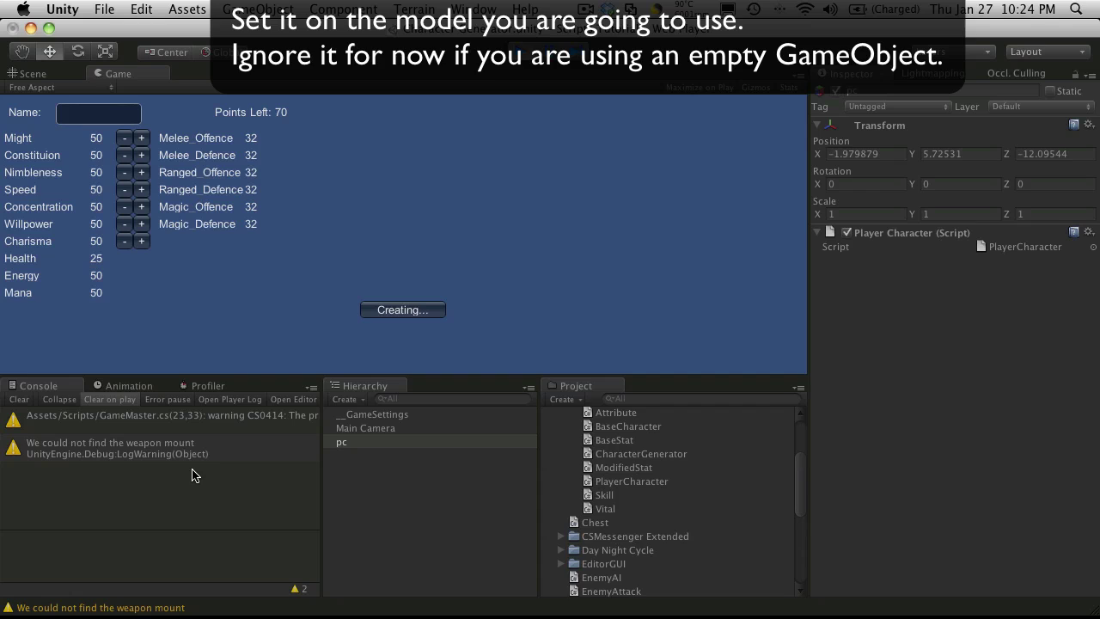
click(94, 113)
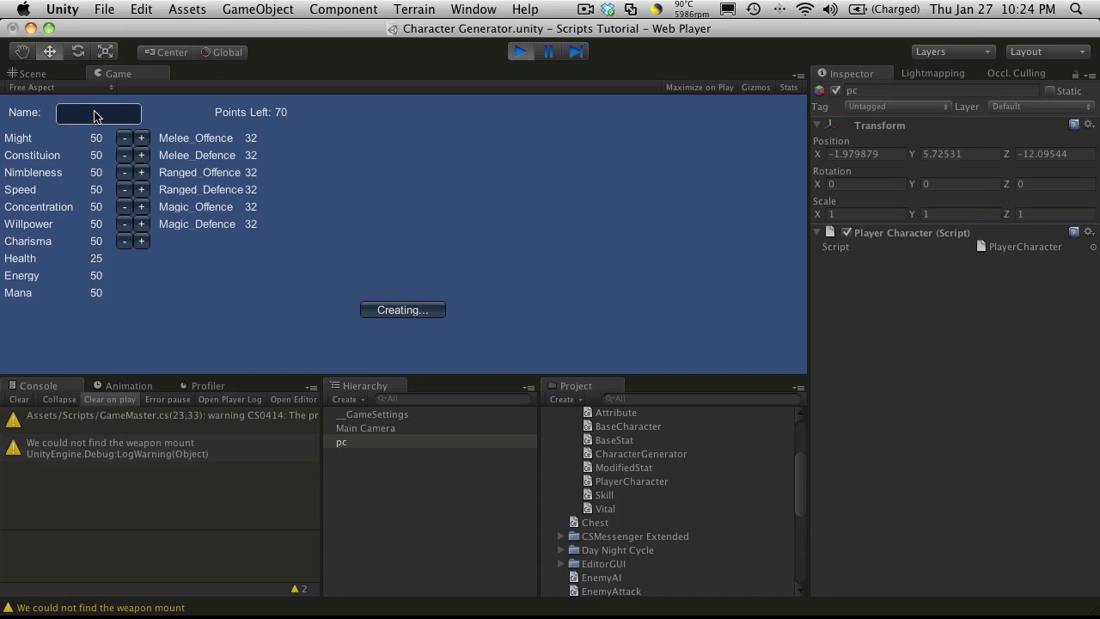
text(Peter)
Step: Spend every point on Constitution, create the character, and stop playing
click(142, 157)
click(141, 156)
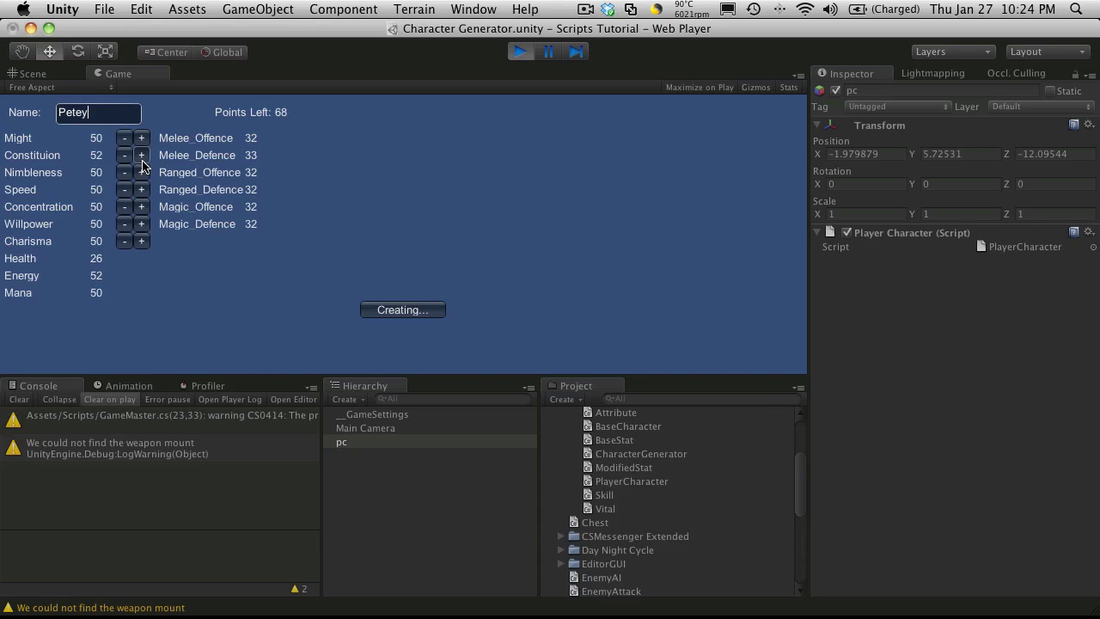
click(142, 156)
click(143, 158)
click(143, 158)
click(142, 158)
click(142, 158)
click(143, 158)
click(143, 159)
click(143, 158)
click(143, 158)
click(142, 158)
click(143, 158)
click(142, 156)
click(142, 156)
click(141, 156)
click(142, 156)
click(142, 157)
click(141, 156)
click(141, 156)
click(142, 156)
click(142, 156)
click(142, 155)
click(142, 156)
click(142, 156)
click(142, 155)
click(142, 155)
click(142, 155)
click(142, 155)
click(142, 155)
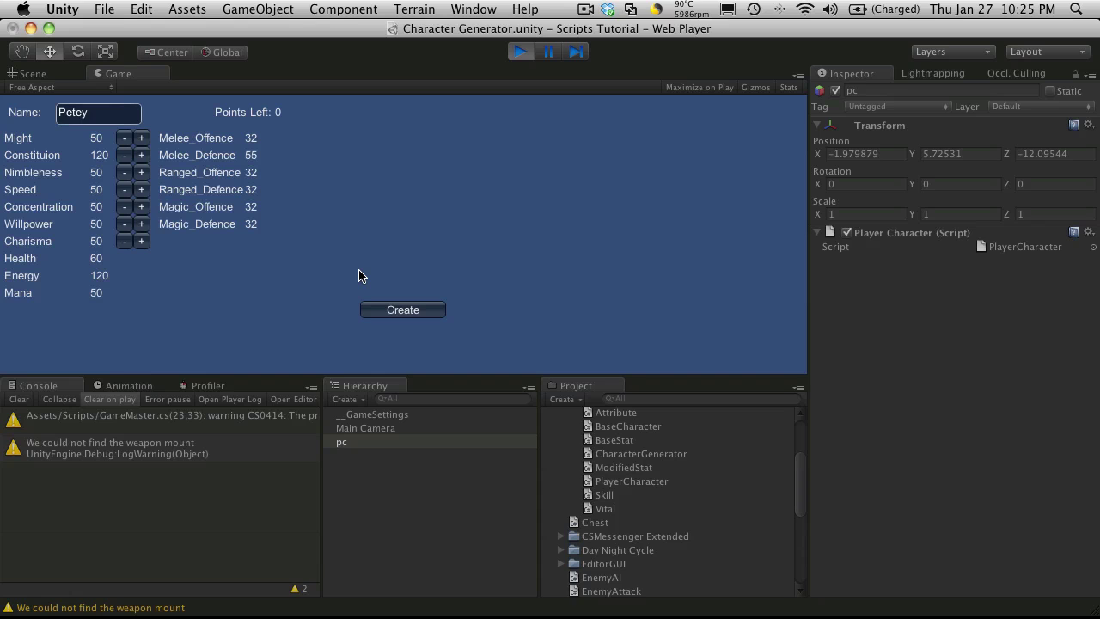
click(409, 316)
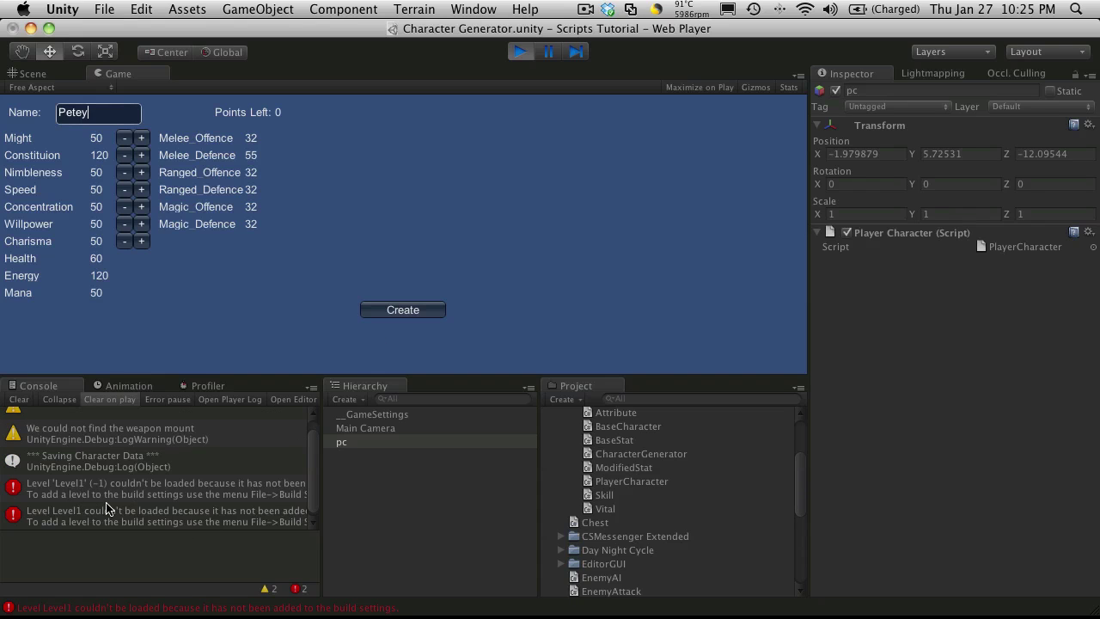
click(520, 53)
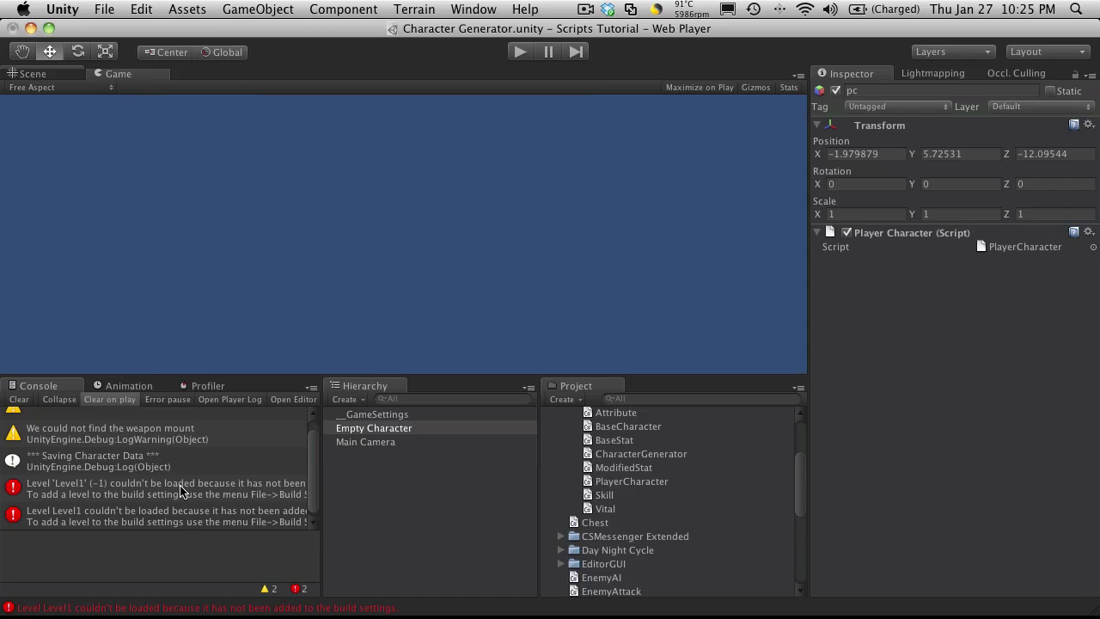
Step: Open the code behind the Level1 load error and review GameSettings.cs
double_click(155, 516)
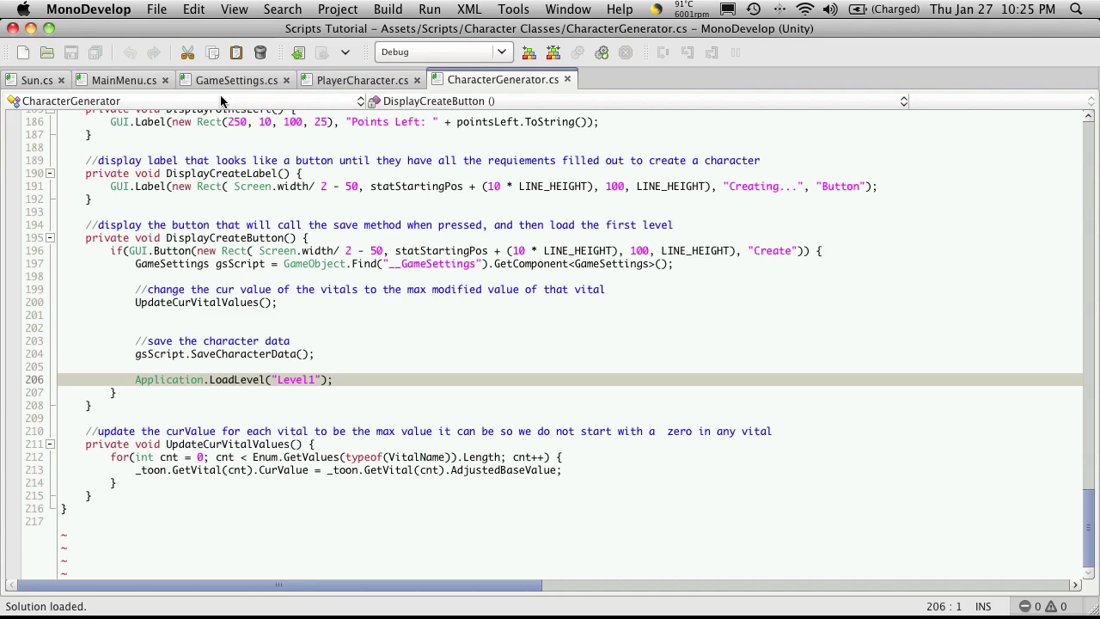
click(244, 83)
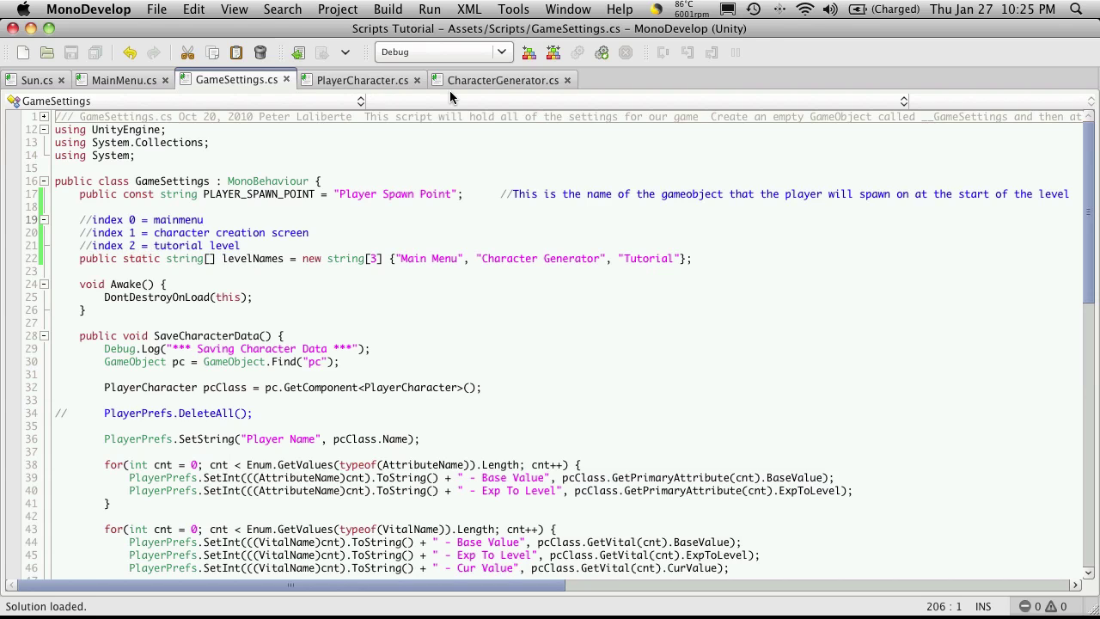
click(501, 80)
Step: Replace "Level1" with GameSettings.levelNames[2], save CharacterGenerator.cs, and recheck the levelNames array
click(318, 381)
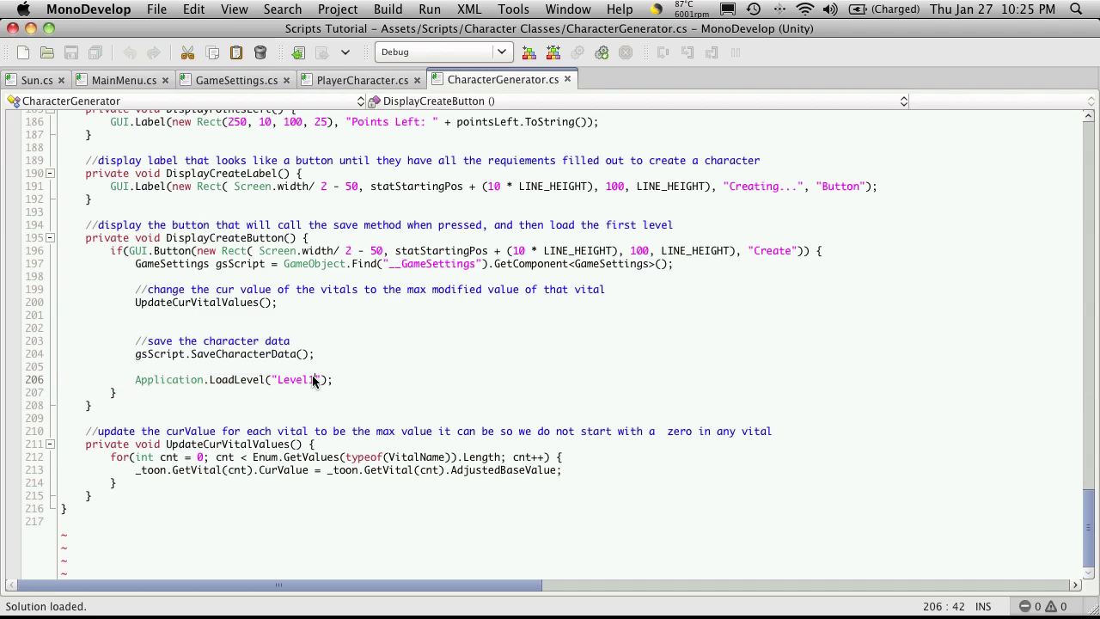
key(Right)
key(BackSpace)
key(BackSpace)
key(BackSpace)
key(BackSpace)
key(BackSpace)
key(BackSpace)
key(BackSpace)
key(BackSpace)
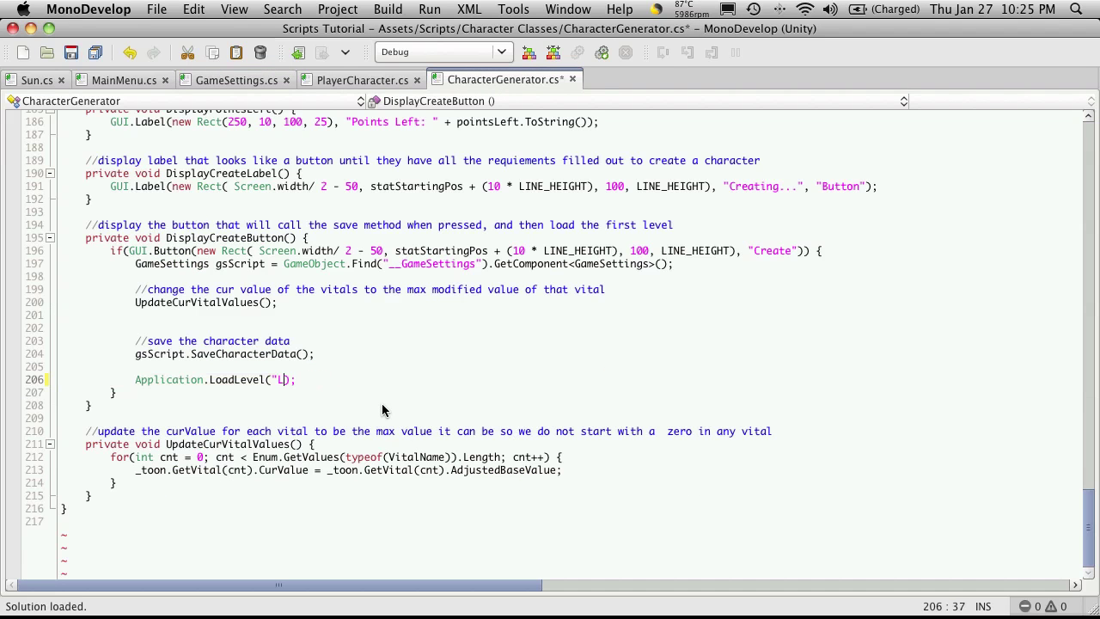
text(GameSettings)
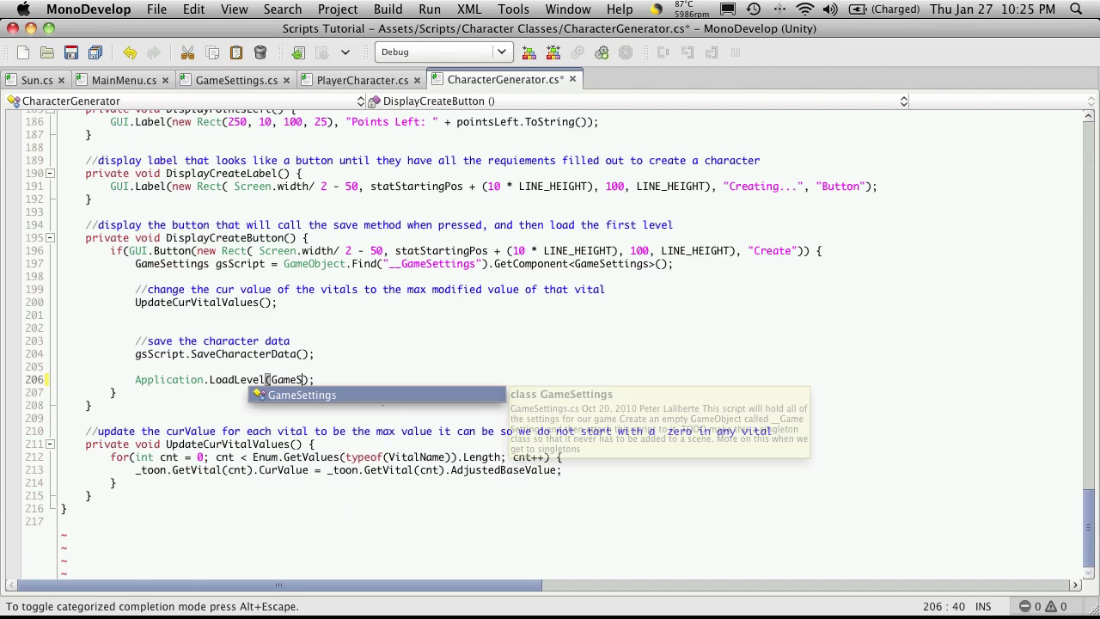
text(.l)
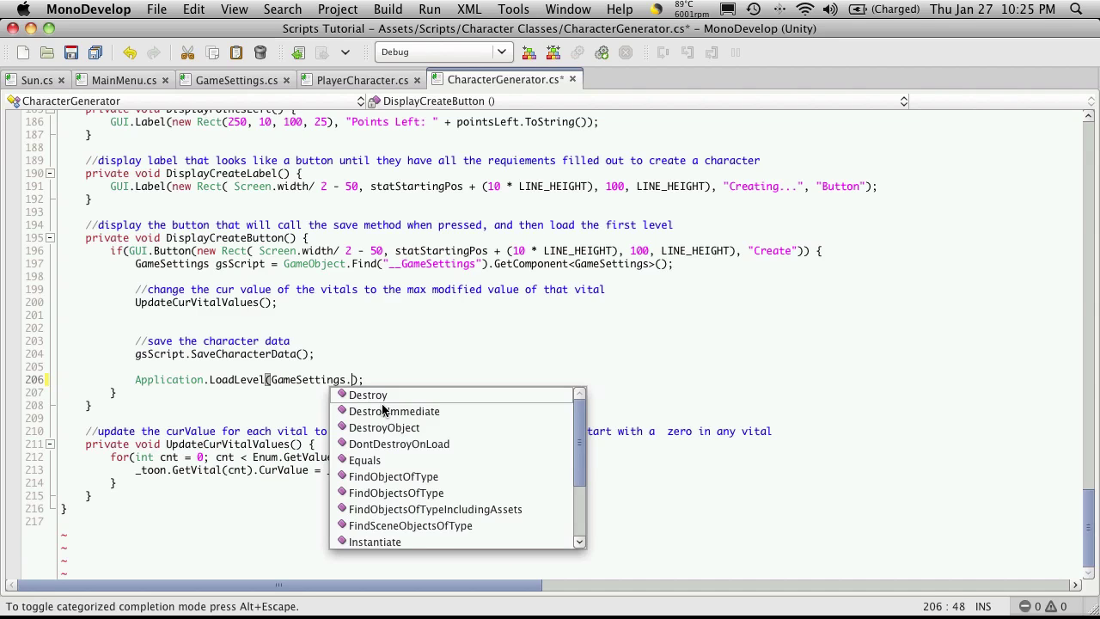
key(Return)
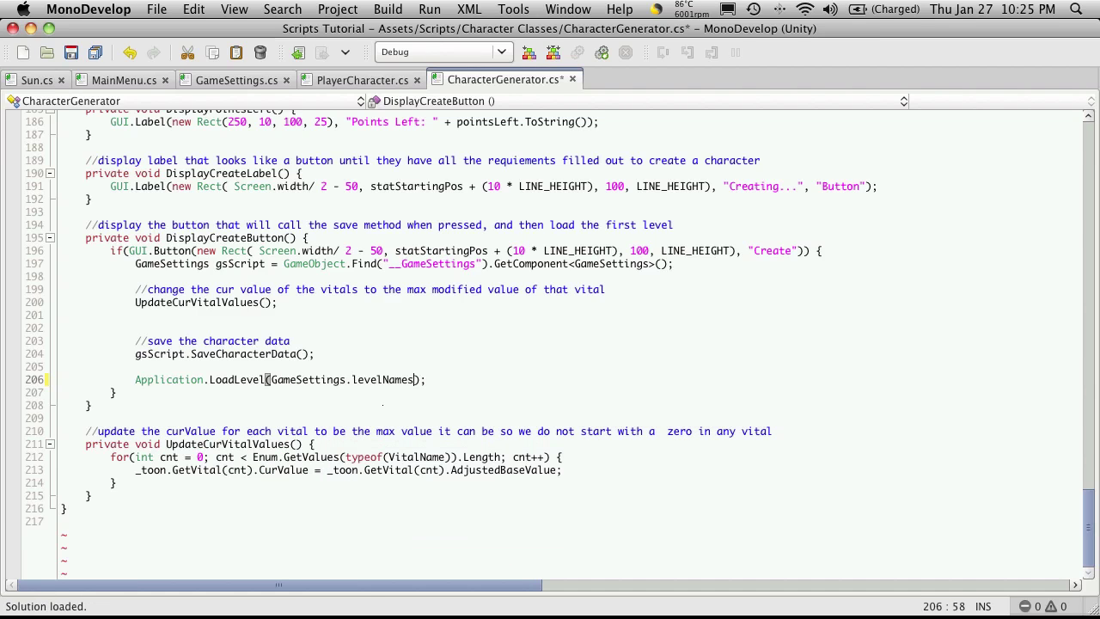
text([2])
key(super+s)
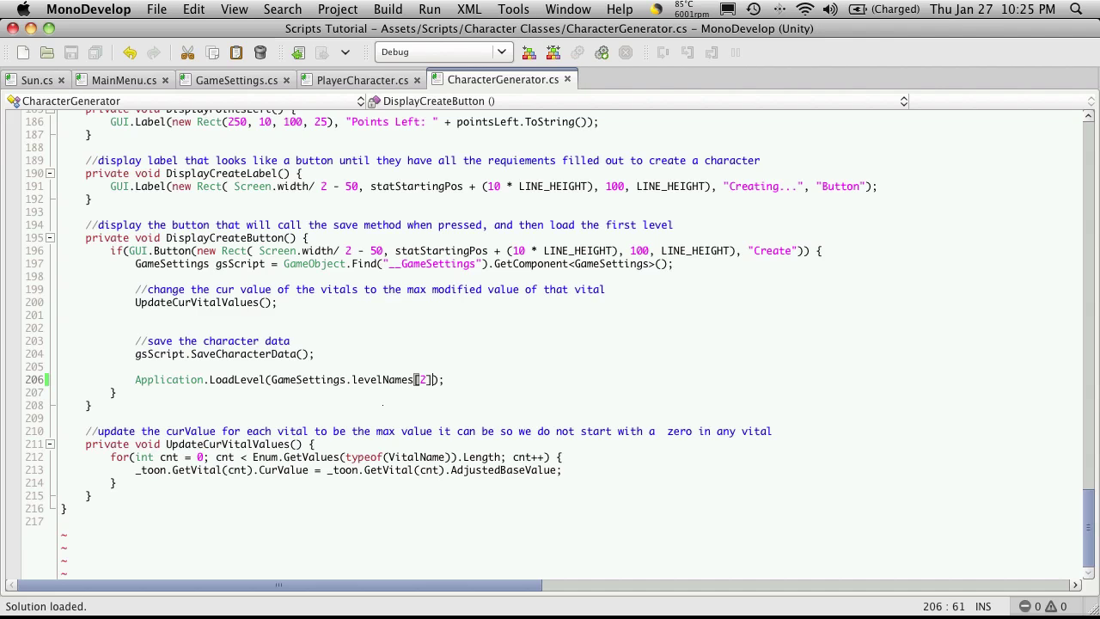
click(230, 81)
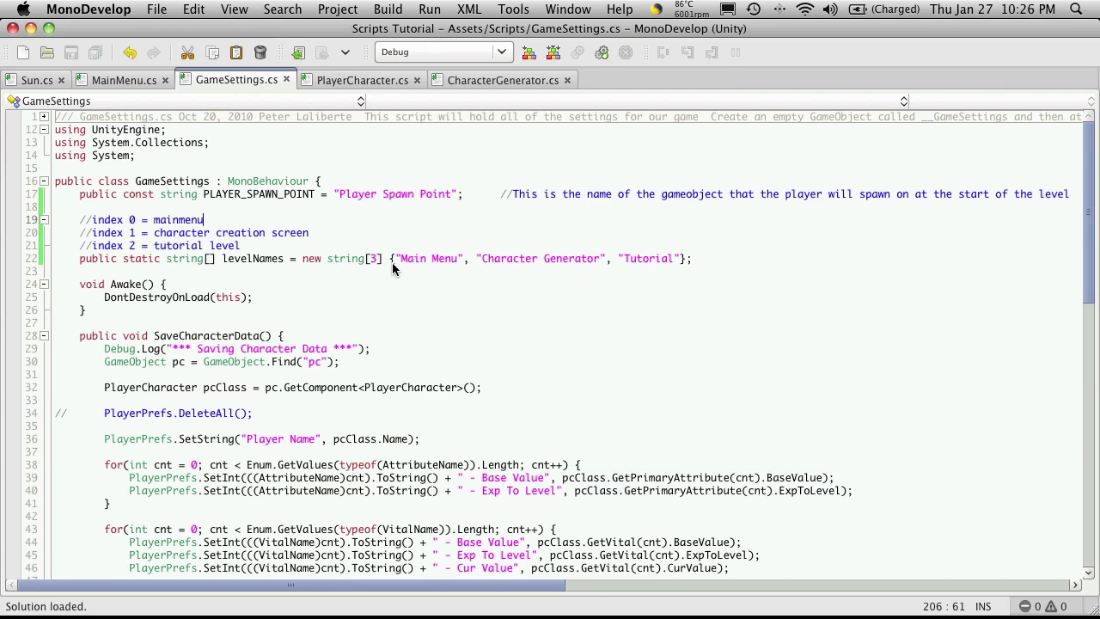
key(super+Tab)
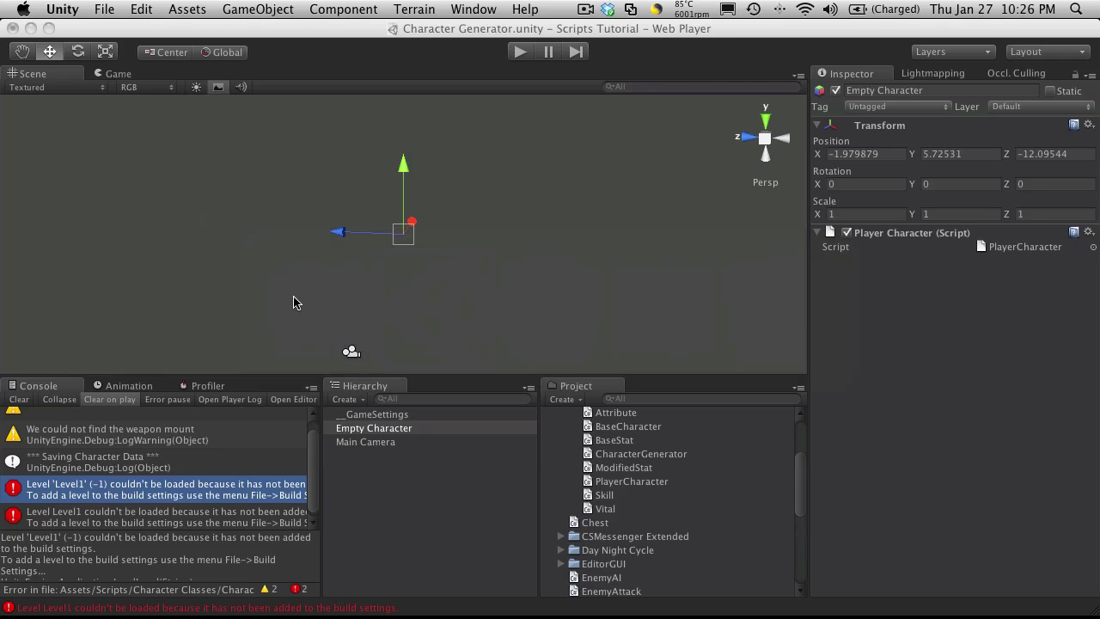
Step: Start the game and enter a character name
click(519, 53)
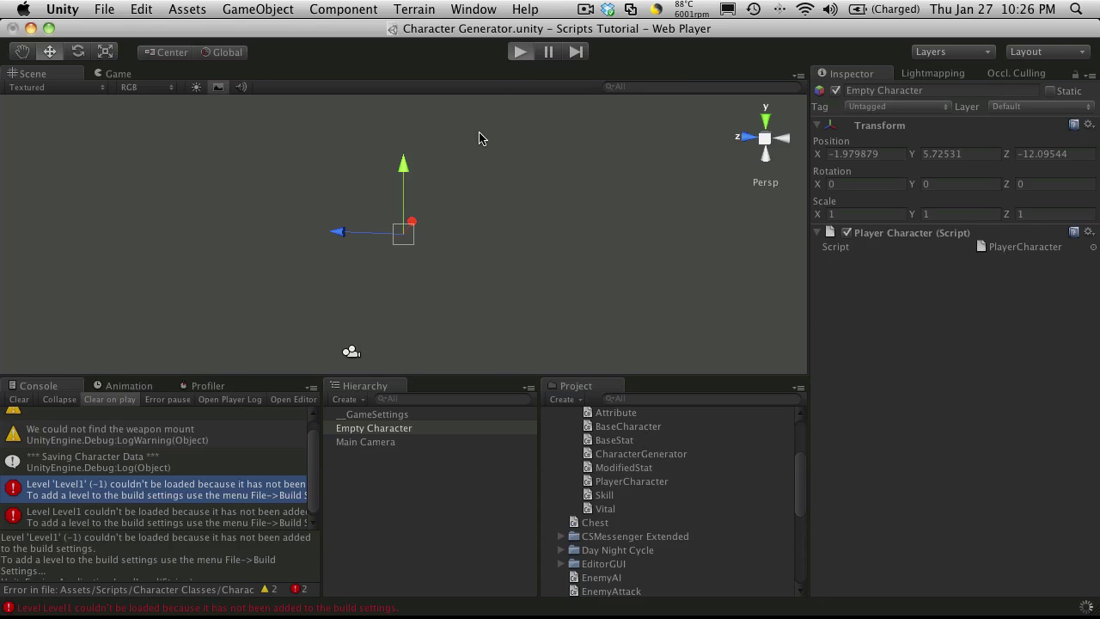
key(super+Tab)
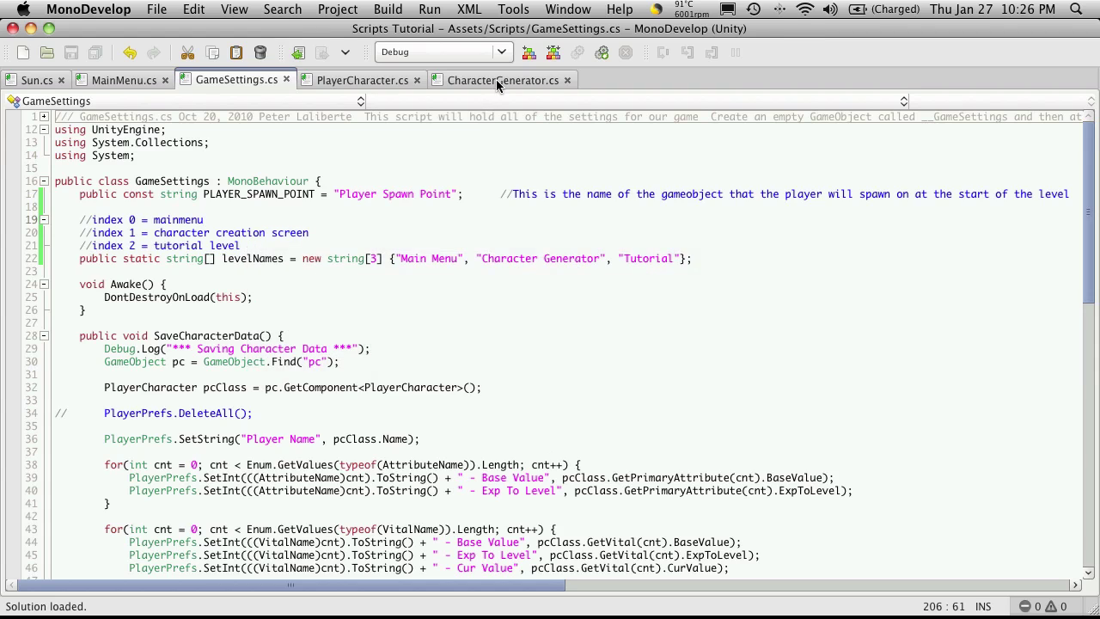
click(497, 80)
key(super+Tab)
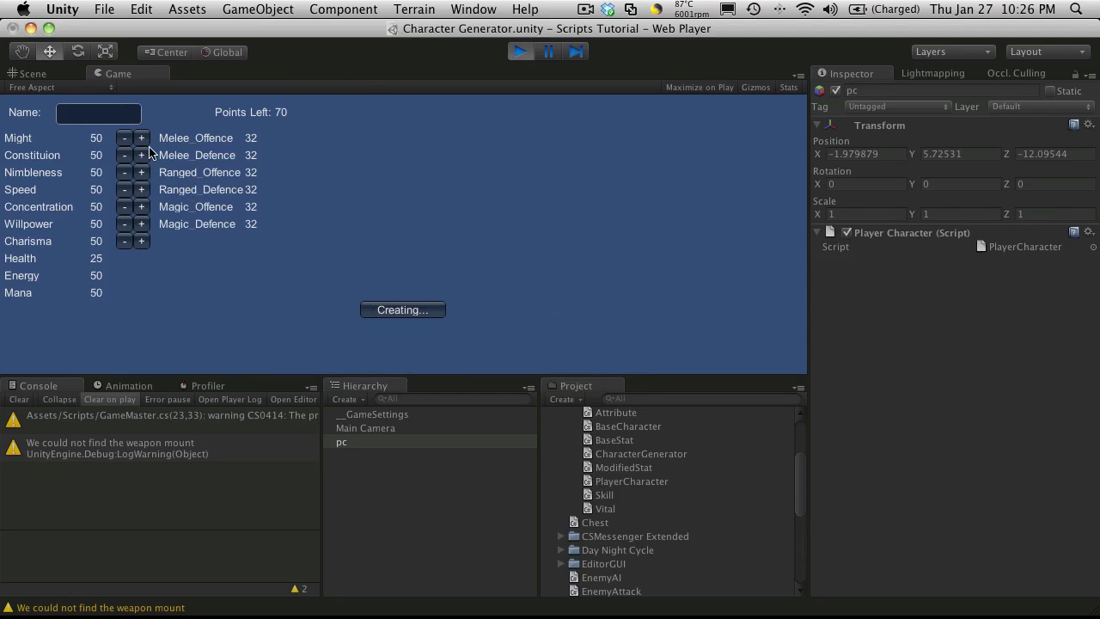
text(Pete)
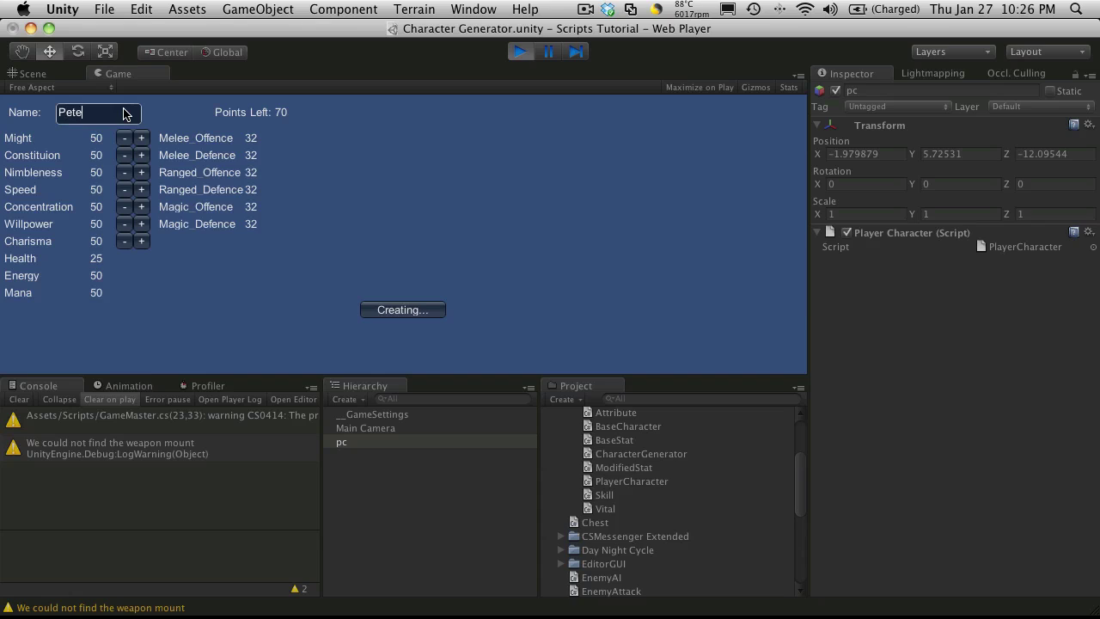
Step: Add one point to Might, the rest to Constitution (119), and create the character
click(142, 138)
click(143, 155)
click(143, 155)
click(143, 155)
click(143, 156)
click(143, 156)
click(142, 155)
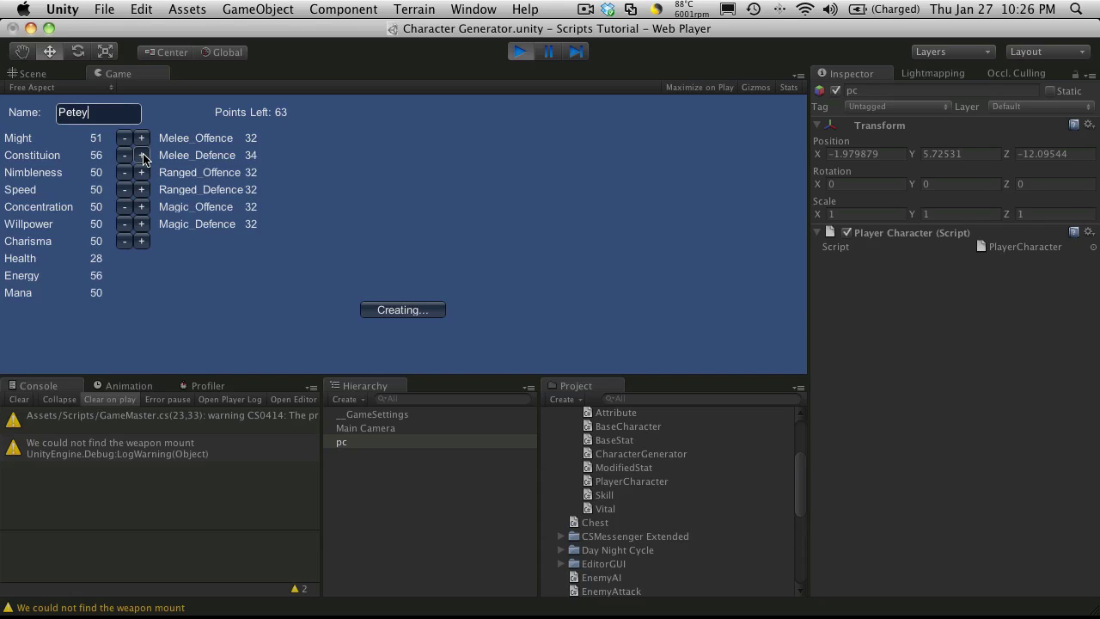
click(143, 155)
click(143, 155)
click(142, 156)
click(143, 155)
click(143, 156)
click(142, 156)
click(142, 156)
click(143, 155)
click(143, 156)
click(143, 156)
click(143, 156)
click(142, 155)
click(143, 156)
click(142, 155)
click(141, 155)
click(142, 155)
click(142, 154)
click(142, 155)
click(142, 155)
click(141, 155)
click(142, 154)
click(142, 155)
click(417, 312)
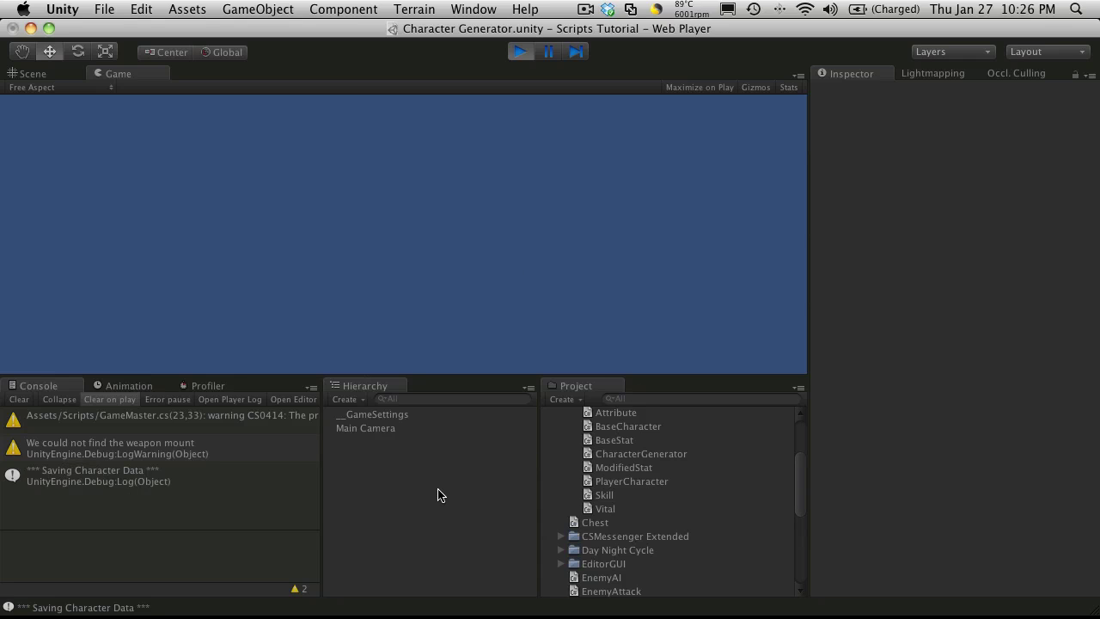
Step: Stop the game, save, and open the Tutorial scene from the Scenes folder
click(519, 51)
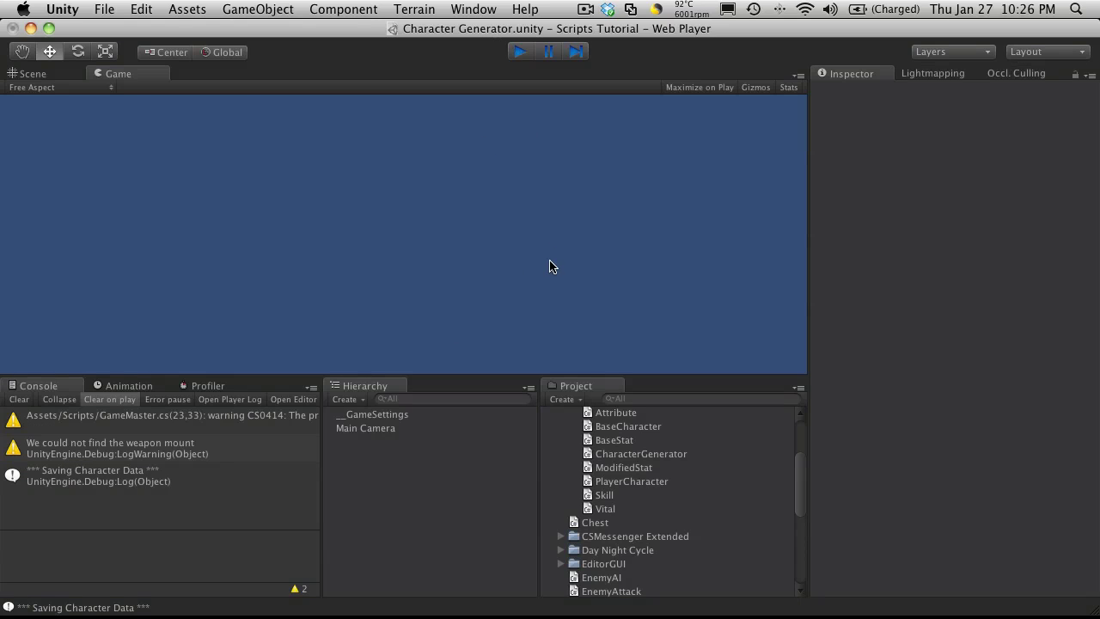
key(super+s)
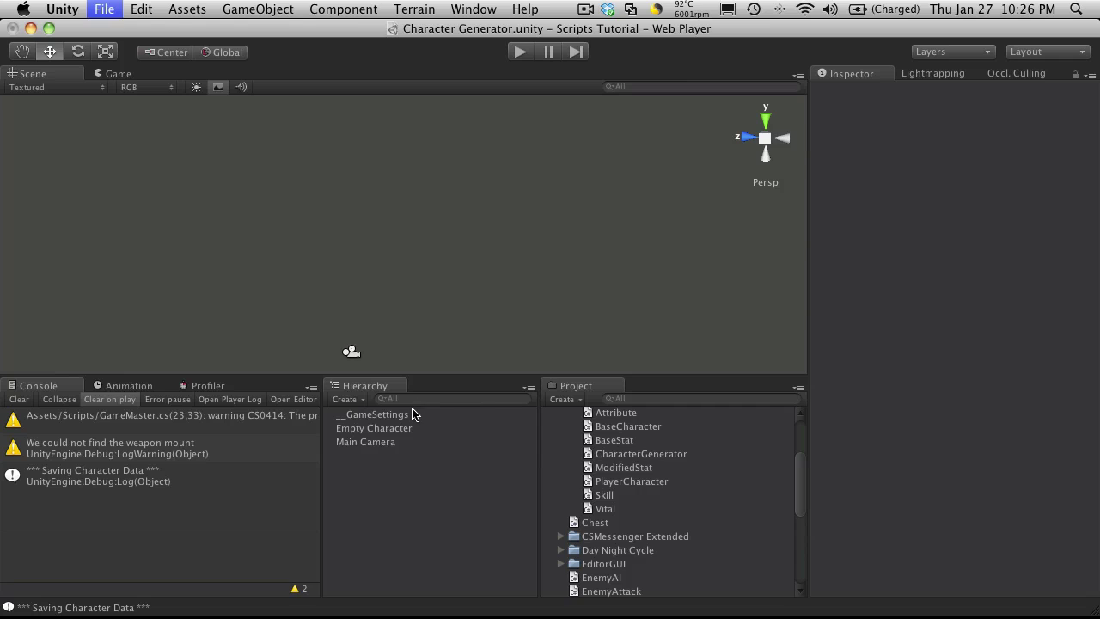
scroll(619, 468, up, 4)
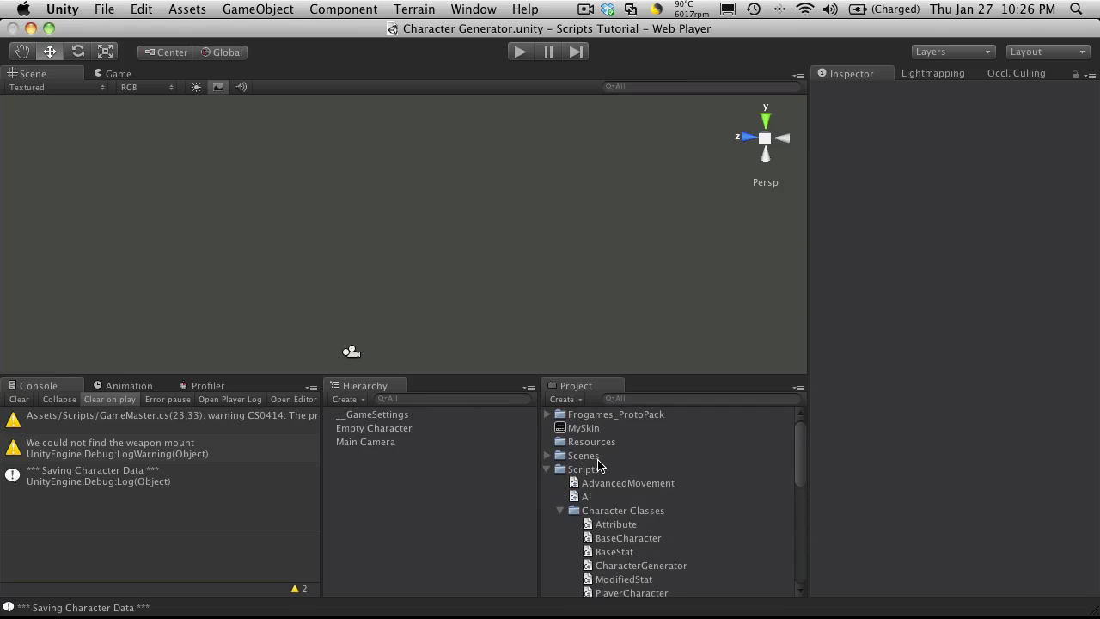
click(547, 470)
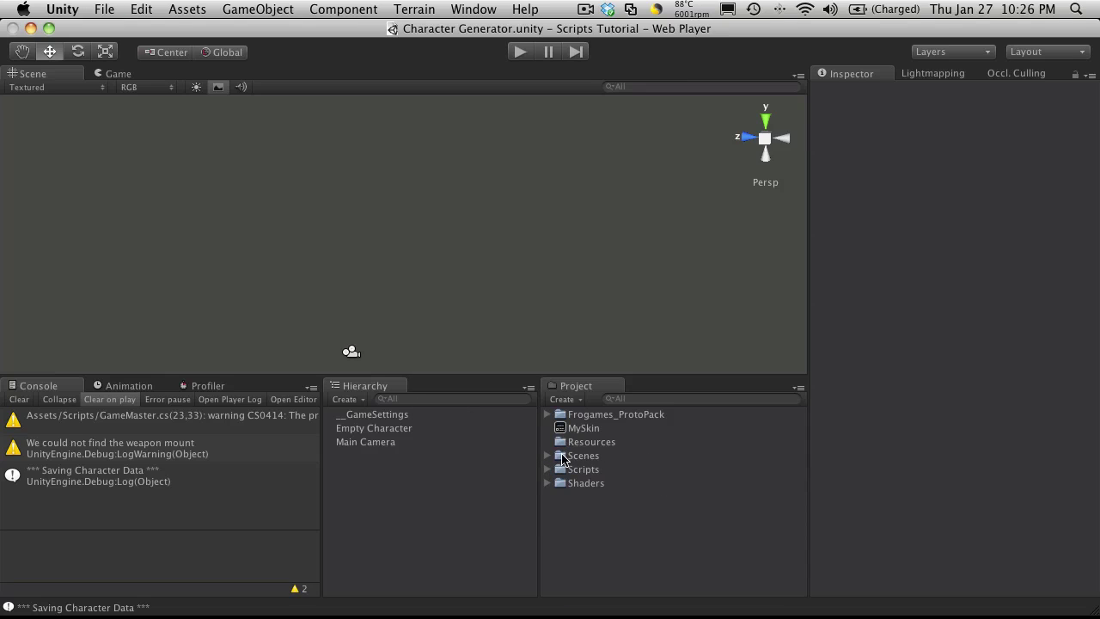
click(547, 470)
click(548, 470)
click(546, 455)
double_click(600, 497)
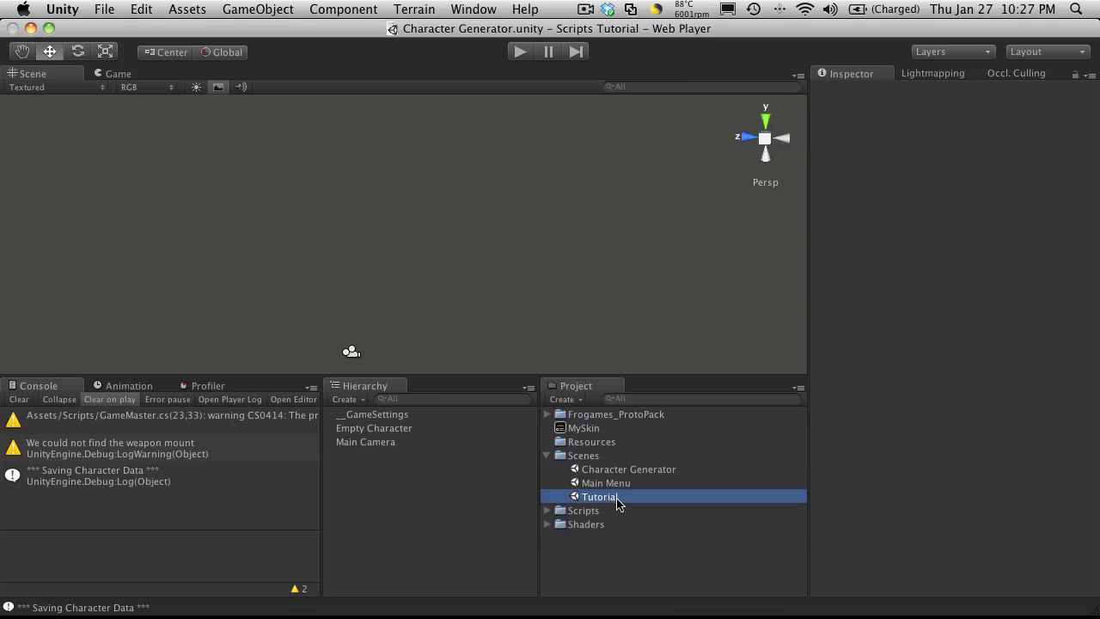
click(547, 455)
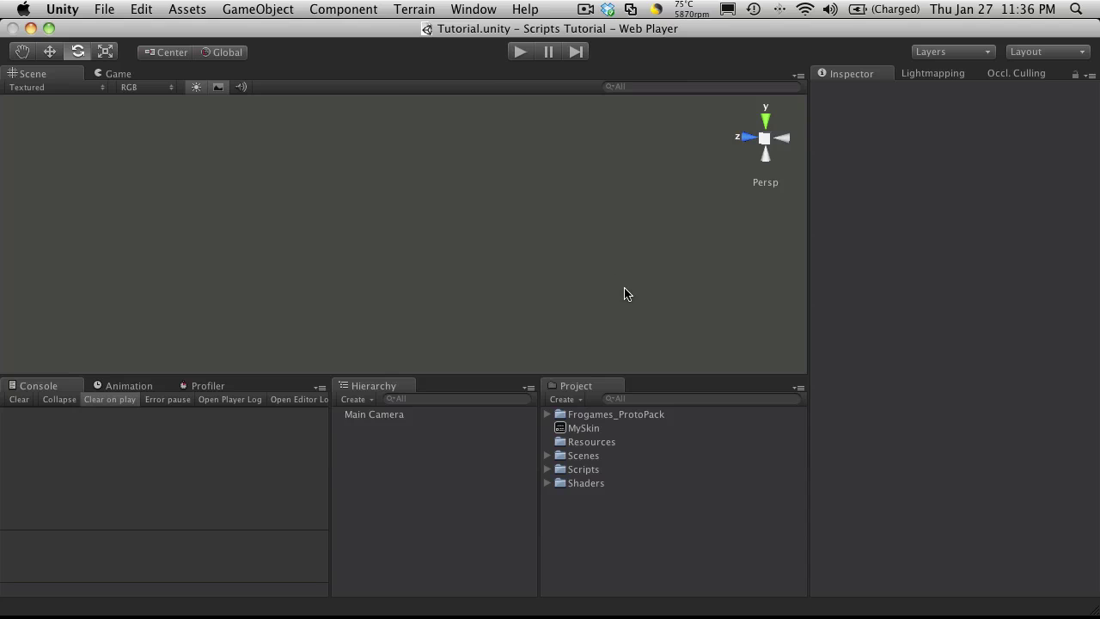
Step: Create a terrain with Terrain > Create Terrain and orbit the view around it
click(414, 8)
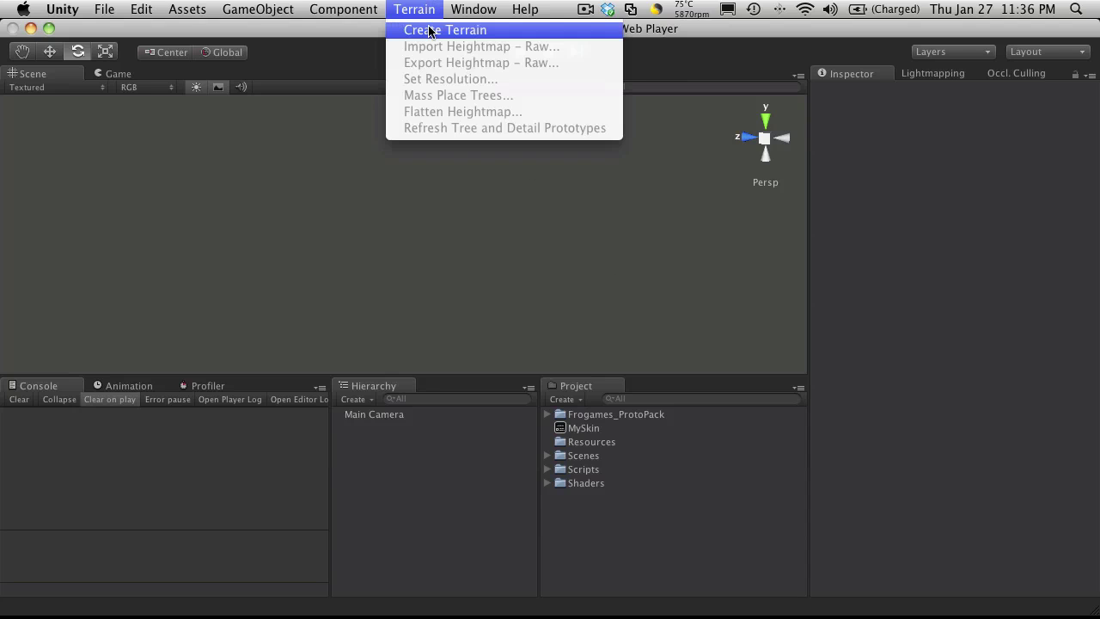
click(429, 32)
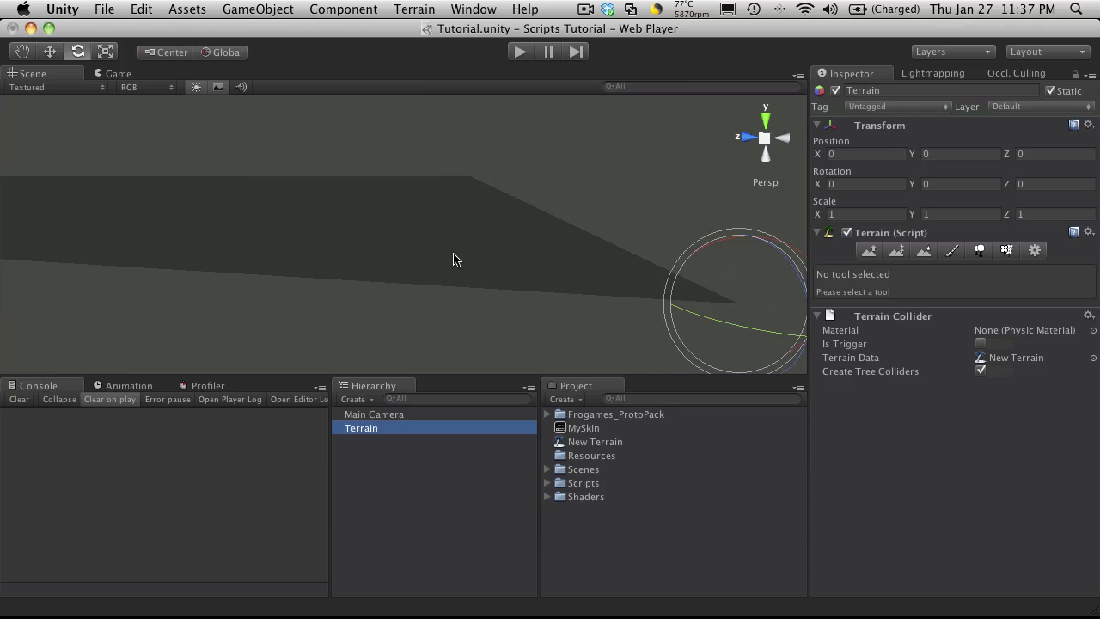
click(55, 53)
alt+drag(604, 231, 663, 284)
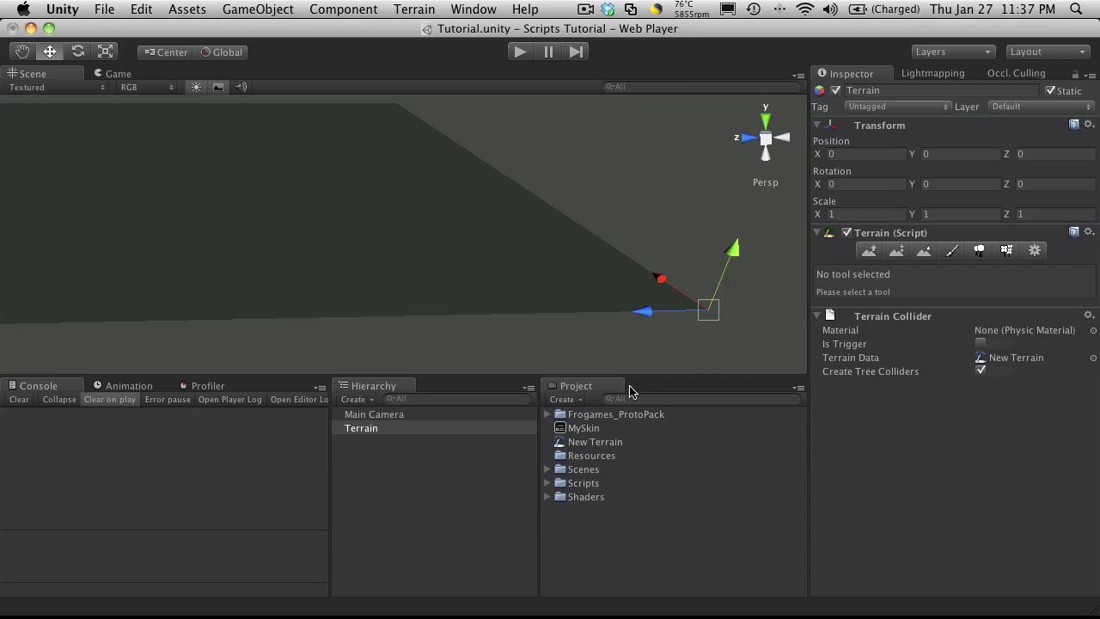
Step: Drag character1 from Frogames_ProtoPack > characters onto the terrain and select it
click(548, 414)
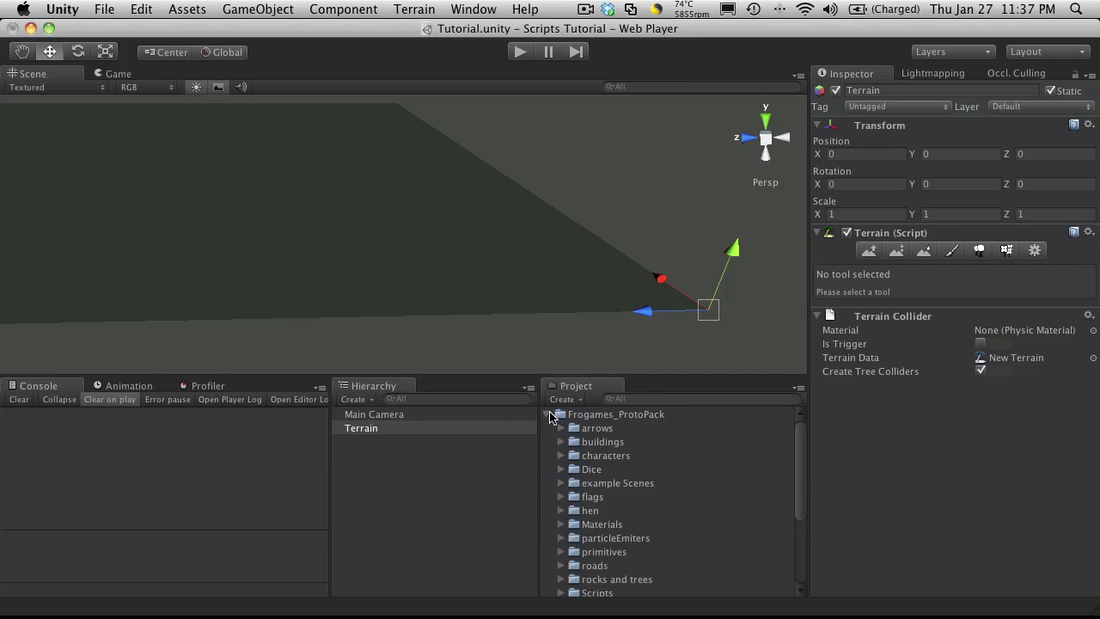
click(561, 456)
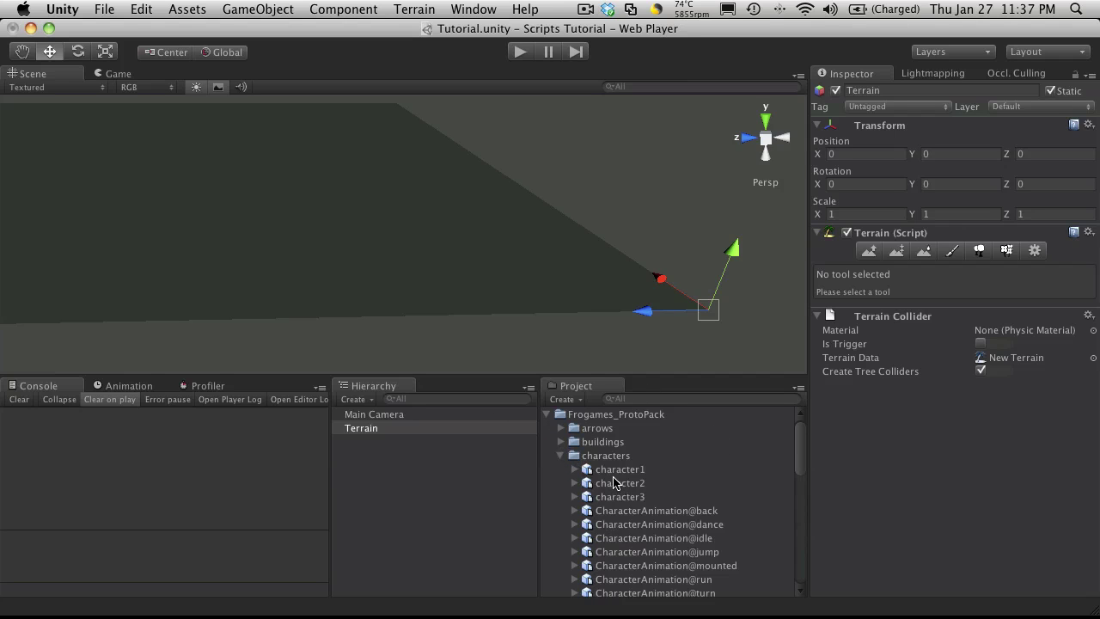
click(617, 469)
scroll(945, 524, down, 5)
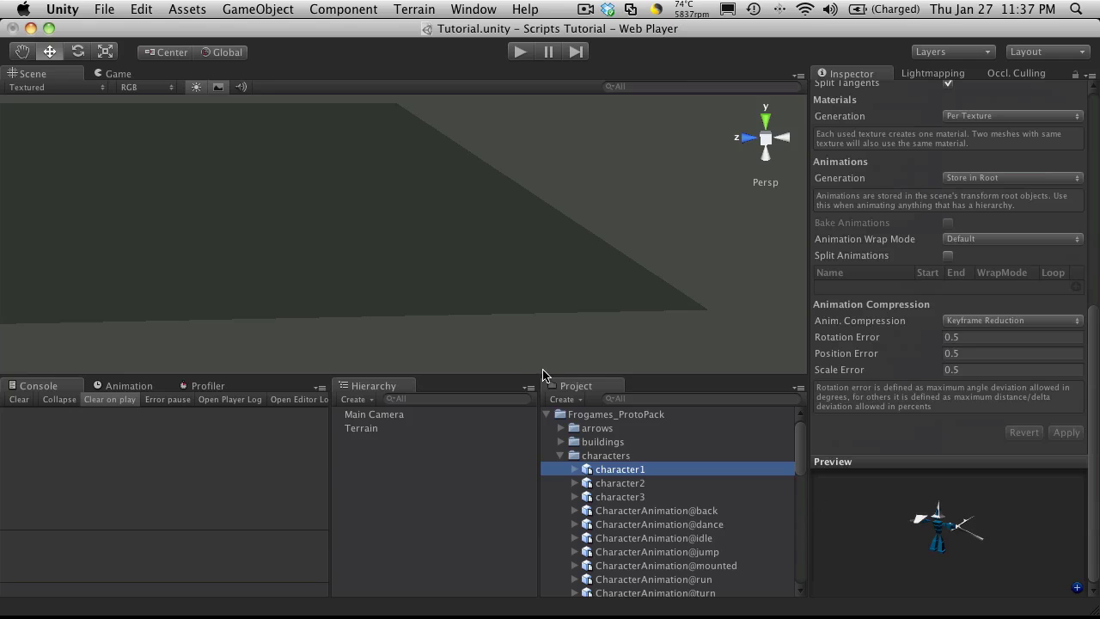
drag(589, 475, 383, 249)
click(430, 486)
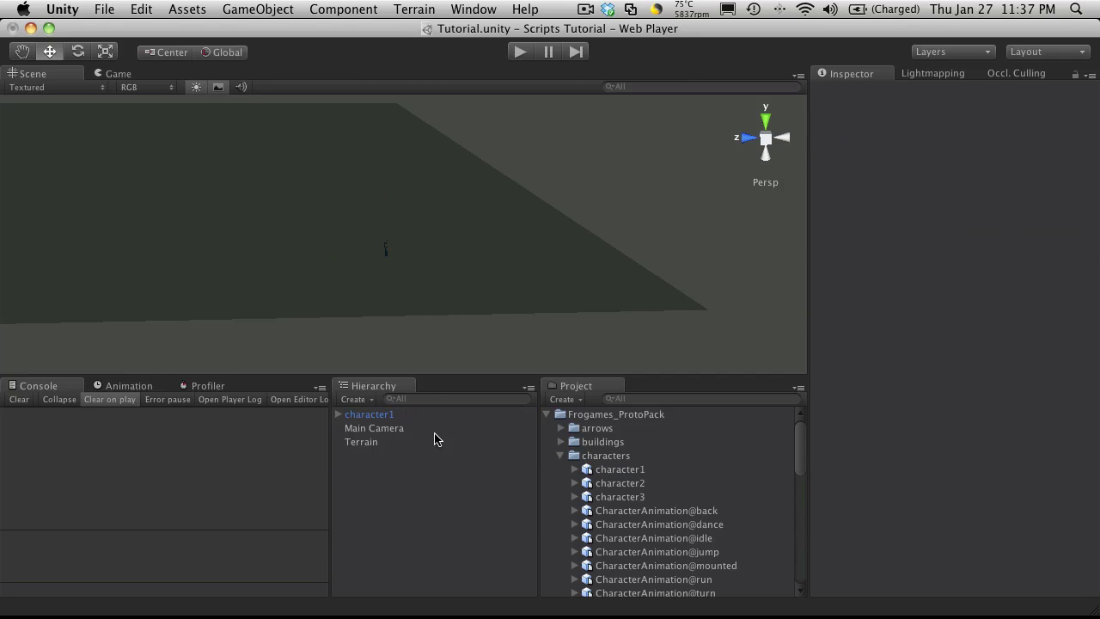
click(379, 414)
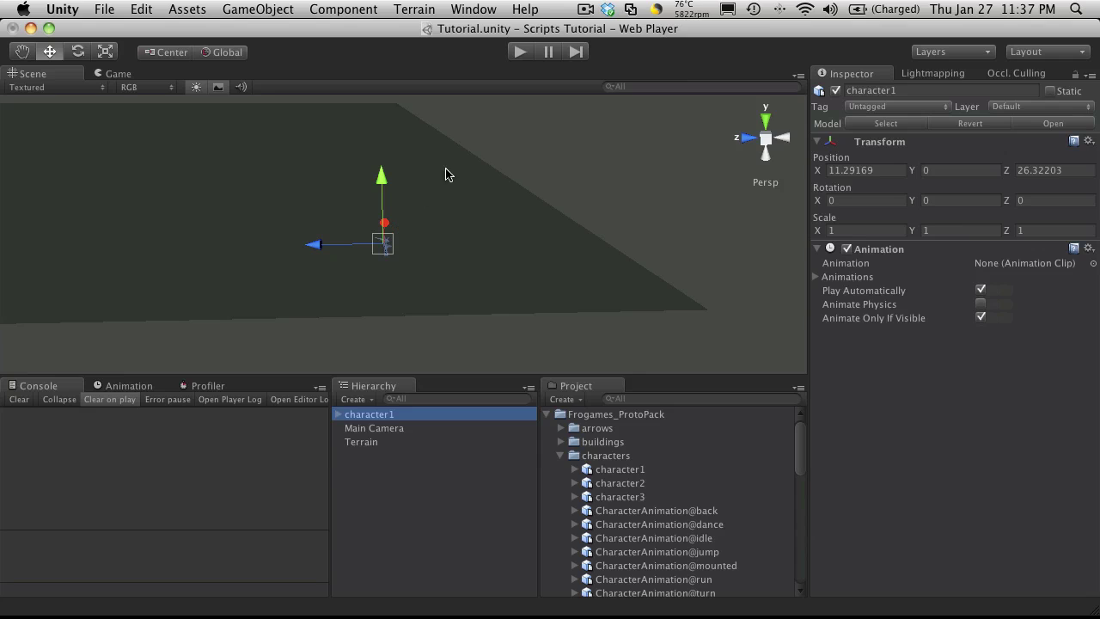
Step: Add a directional light, move it along Z, and tilt it to about 29.5 on X
click(269, 10)
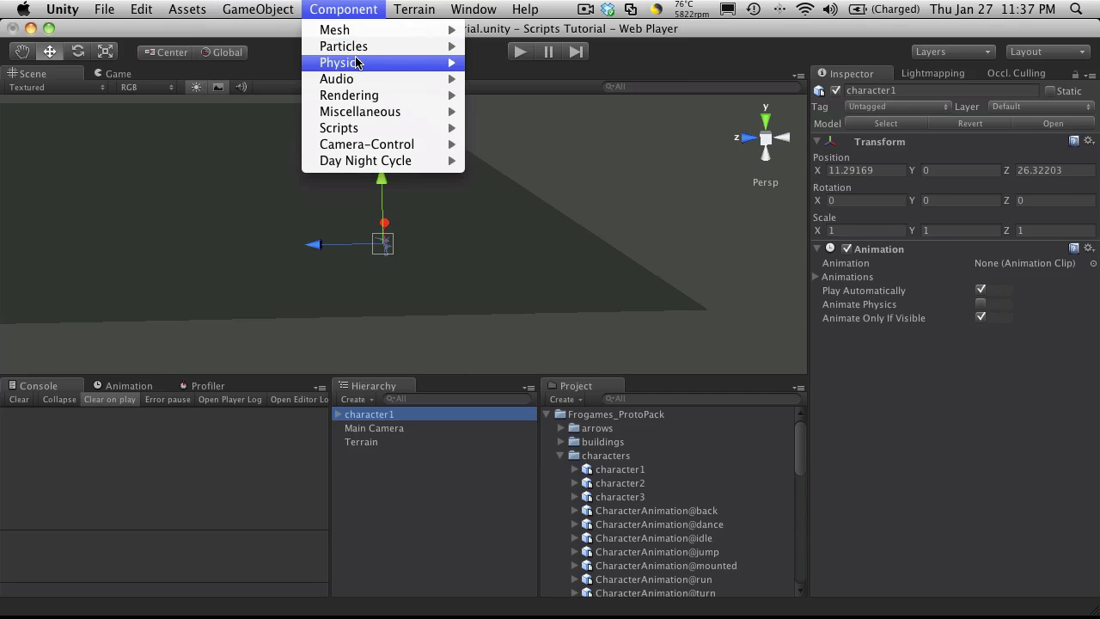
mouse_move(294, 46)
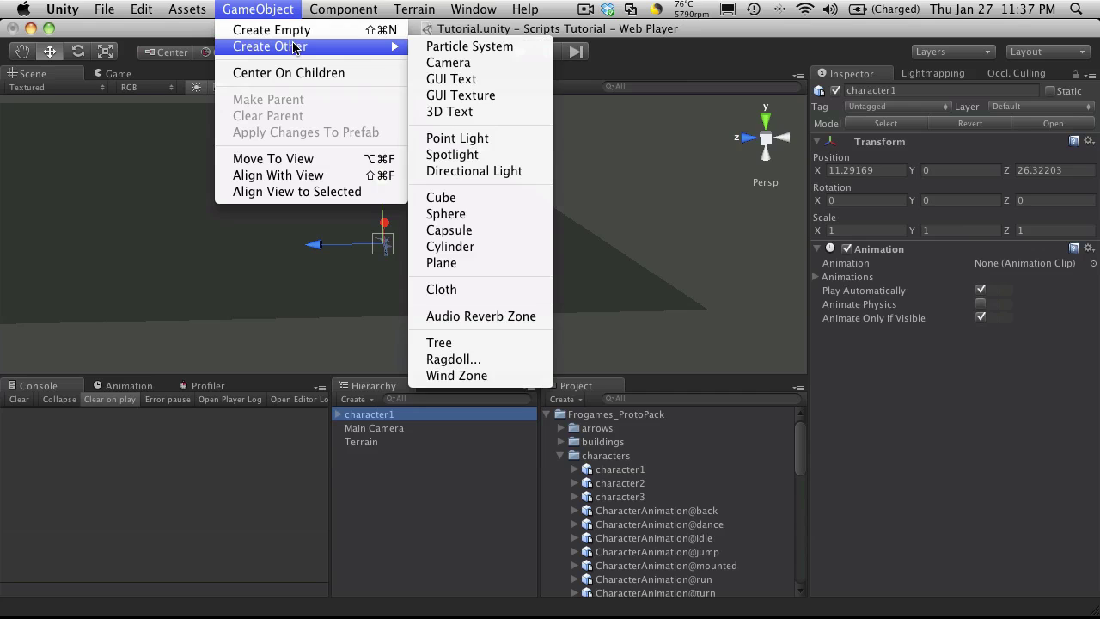
click(487, 171)
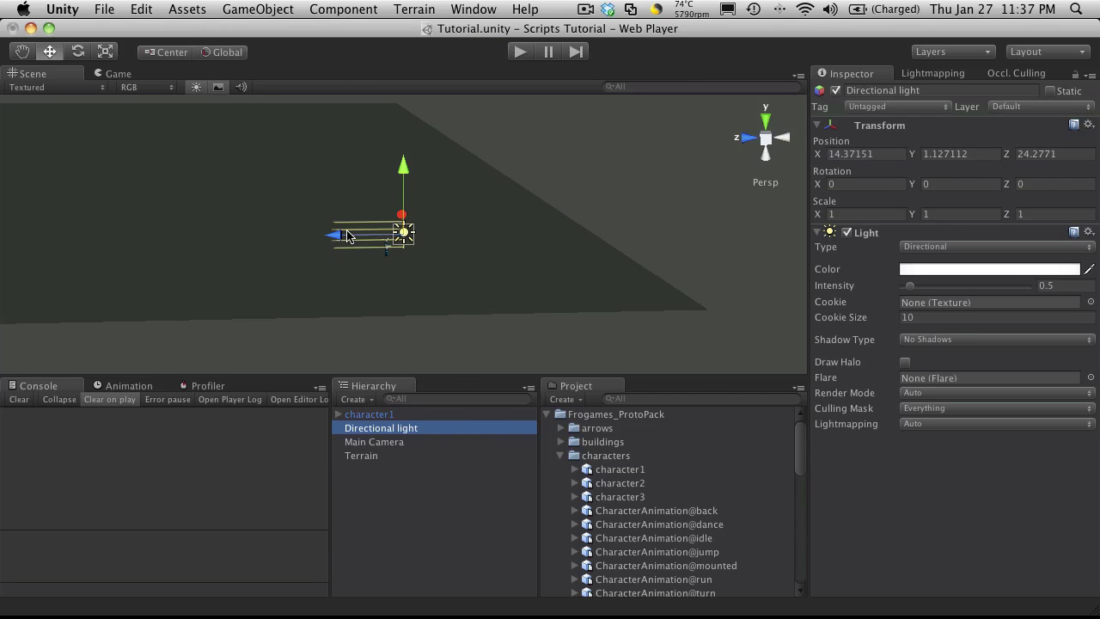
drag(337, 236, 586, 261)
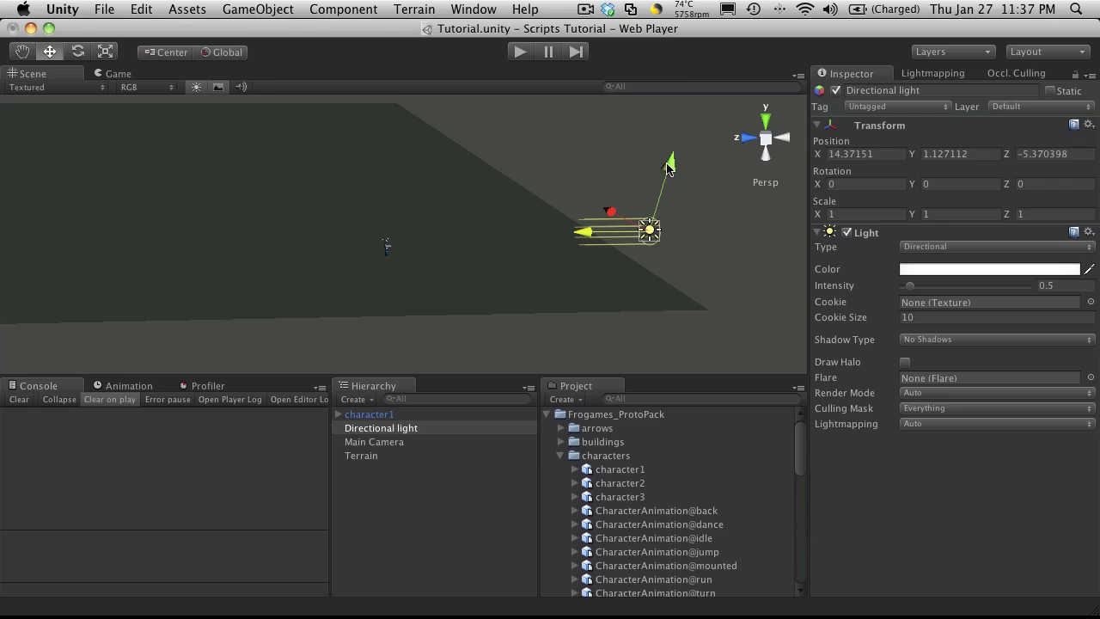
click(80, 52)
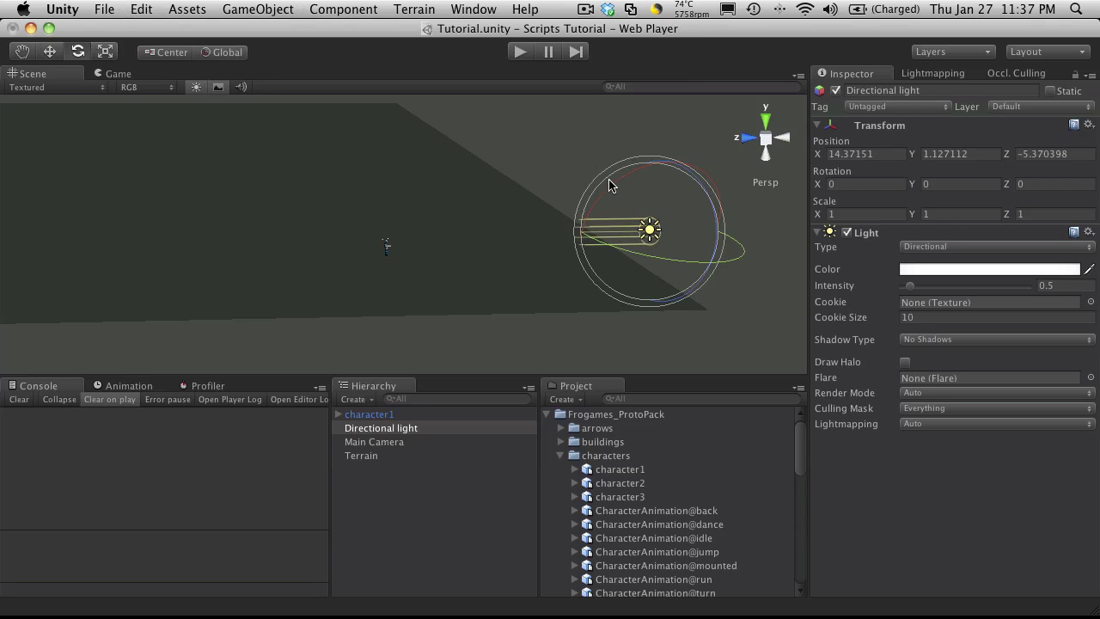
drag(613, 191, 547, 230)
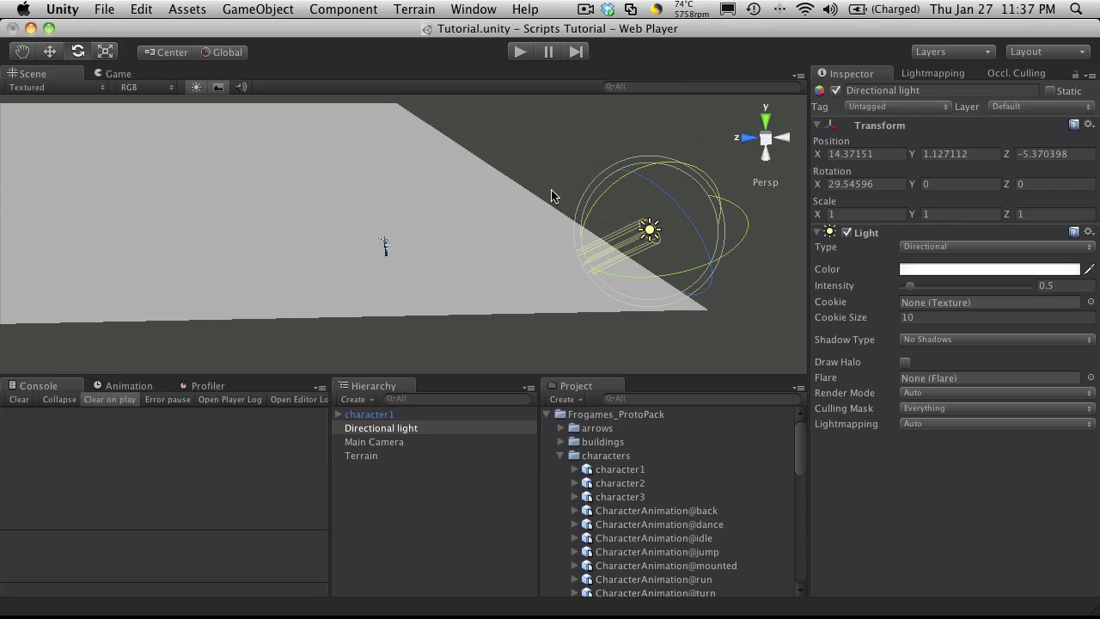
Step: Test-play the scene briefly, then stop and deselect the light
click(519, 53)
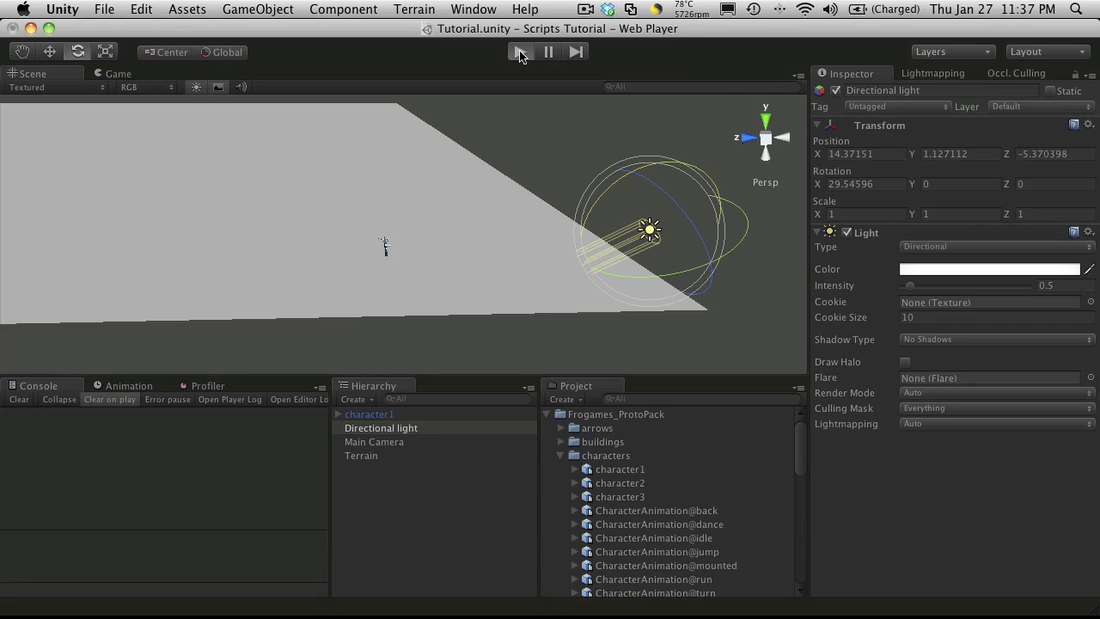
click(519, 52)
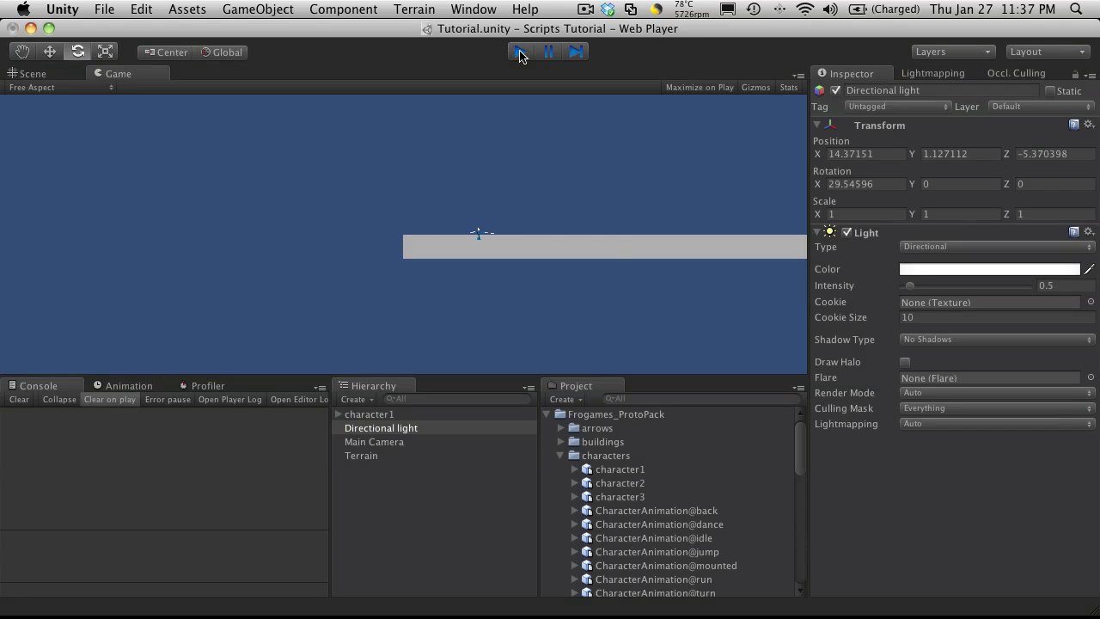
click(415, 500)
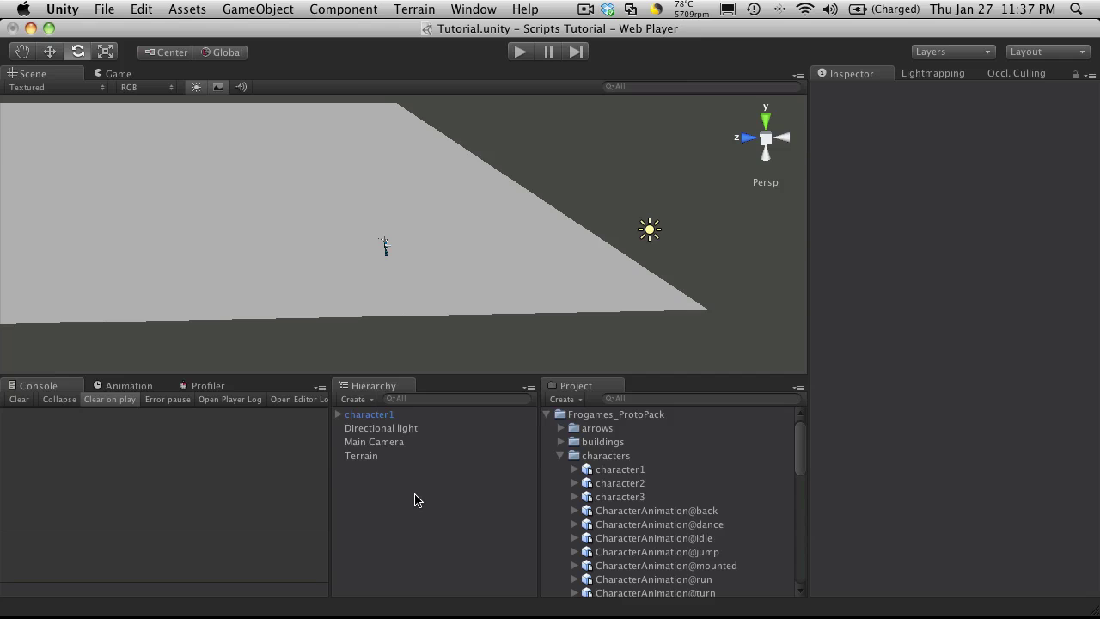
Step: Select character1 and browse the Component menu without adding anything
click(550, 415)
click(391, 415)
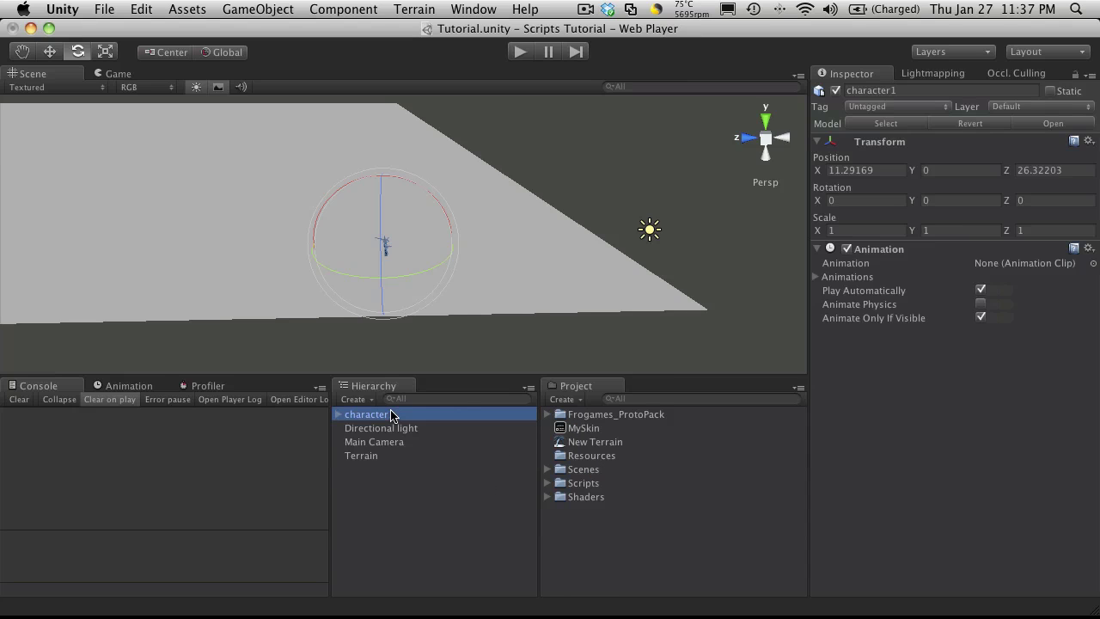
click(344, 8)
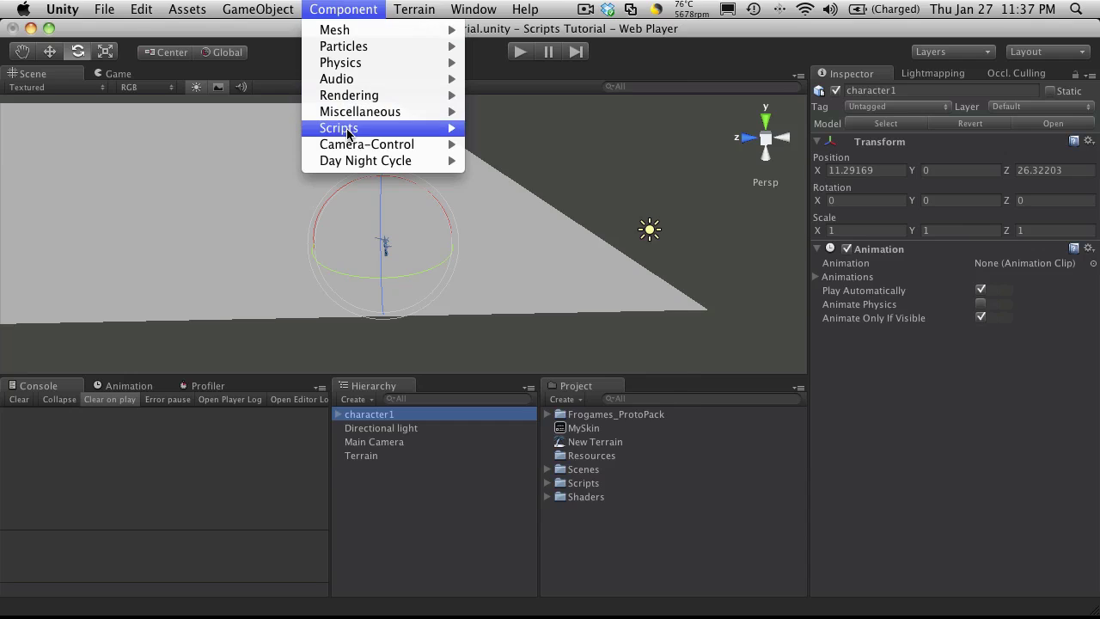
mouse_move(389, 161)
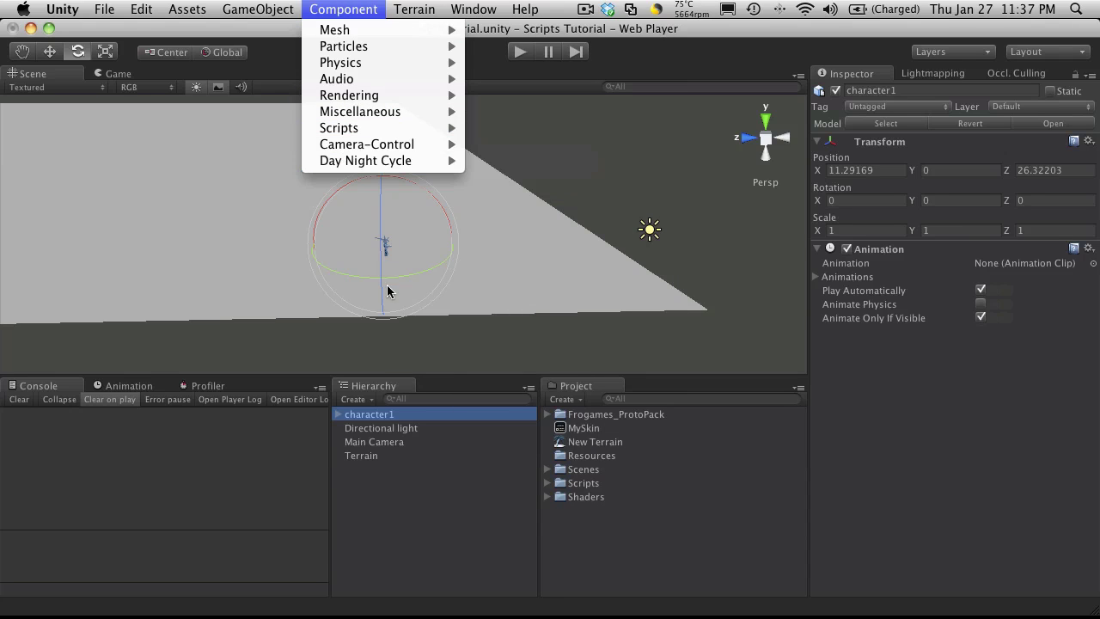
click(423, 500)
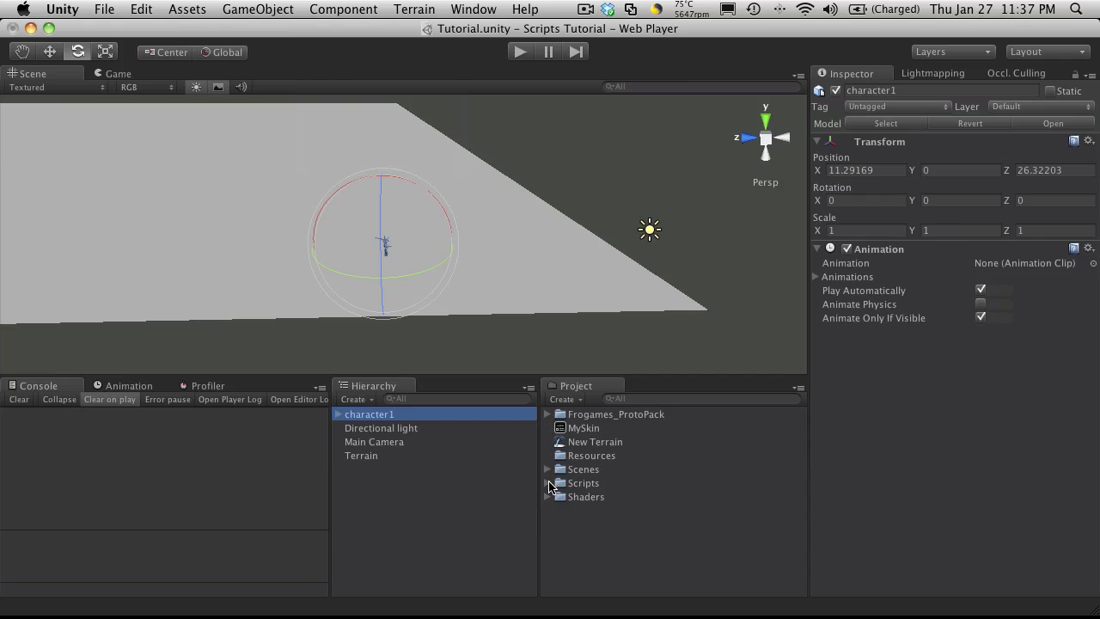
Step: Open the PlayerInput and AdvancedMovement scripts in MonoDevelop from the Scripts folder
click(547, 483)
scroll(635, 484, down, 3)
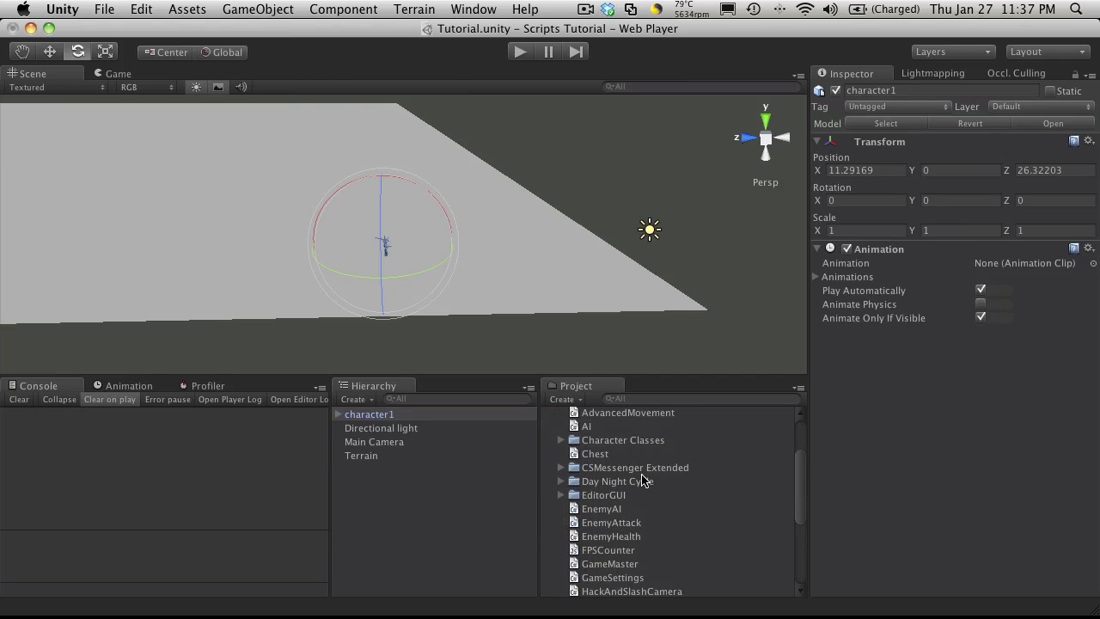
scroll(704, 466, down, 5)
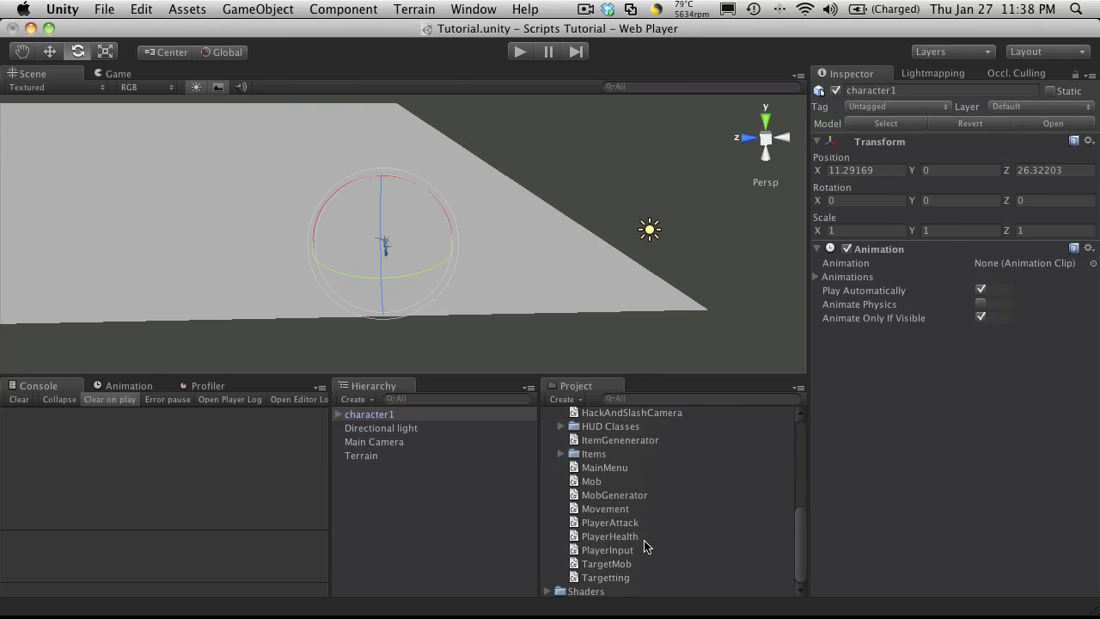
double_click(626, 551)
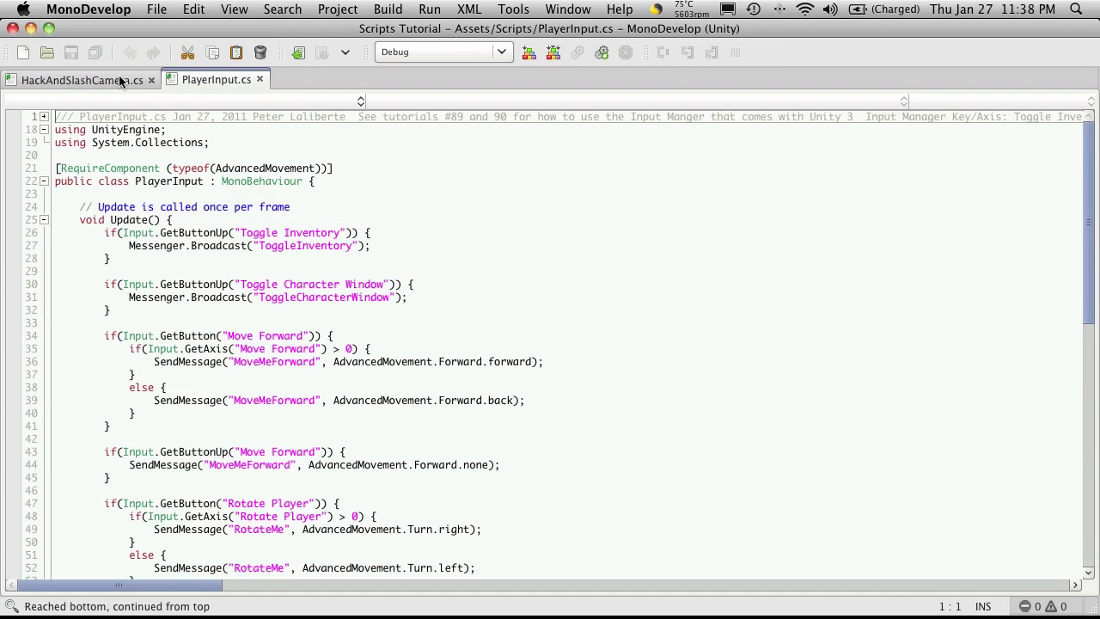
key(super+Tab)
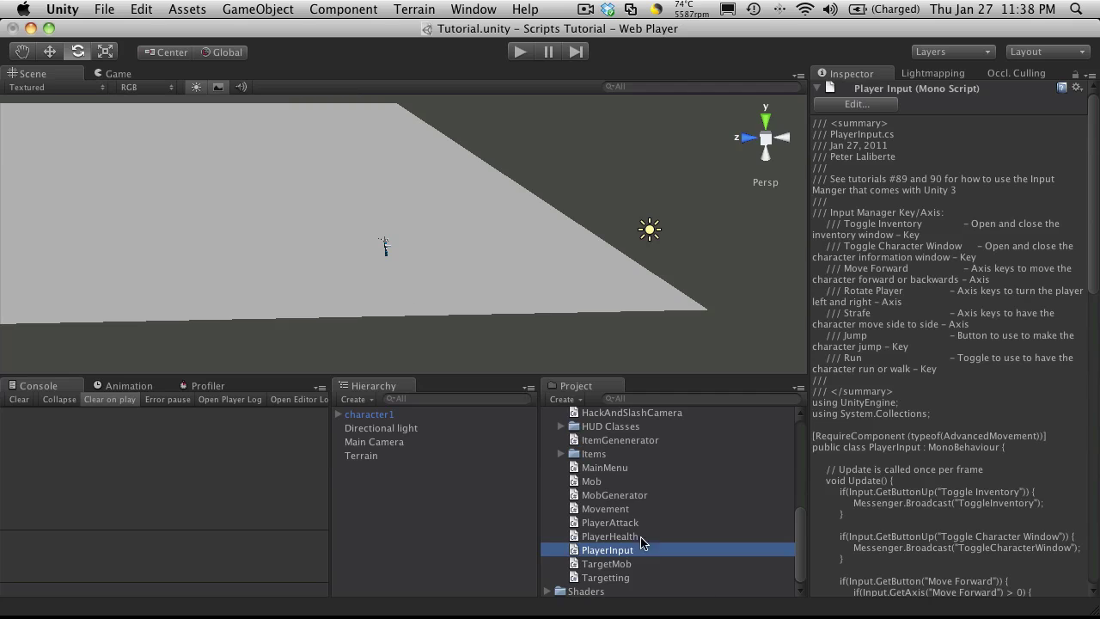
scroll(633, 474, up, 5)
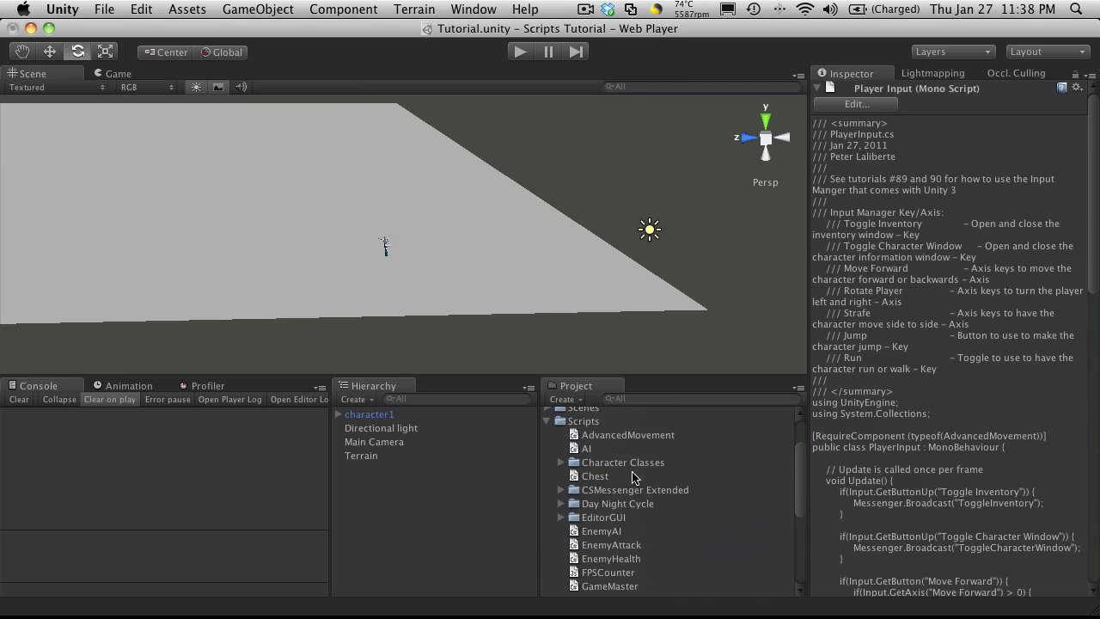
double_click(638, 435)
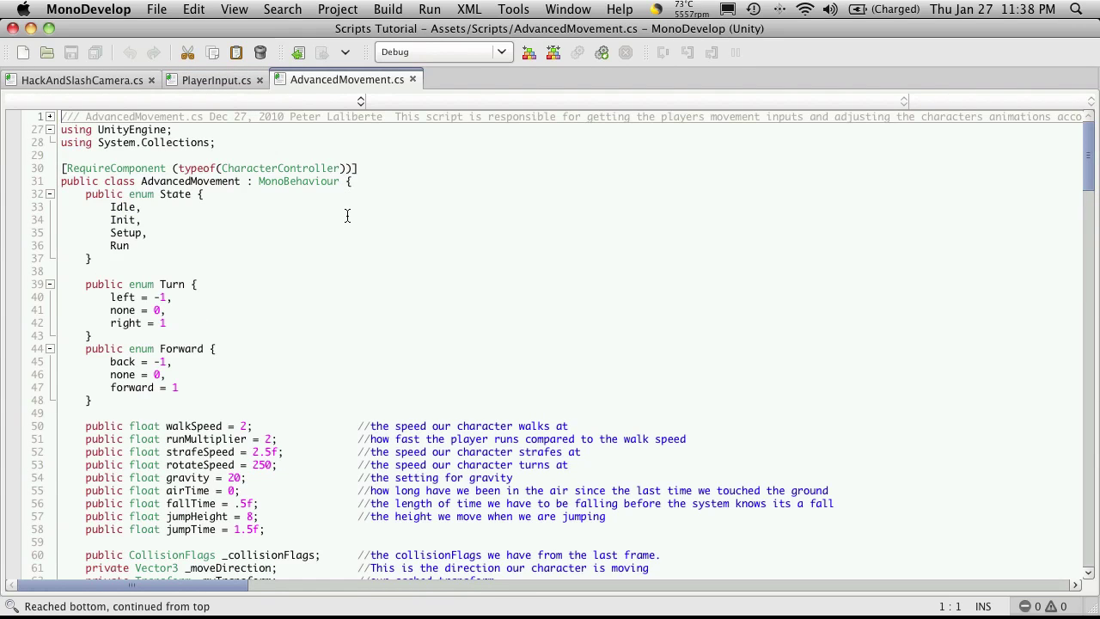
key(super+Tab)
Step: Locate the PlayerCharacter script under Character Classes, then switch to MonoDevelop
scroll(646, 538, down, 5)
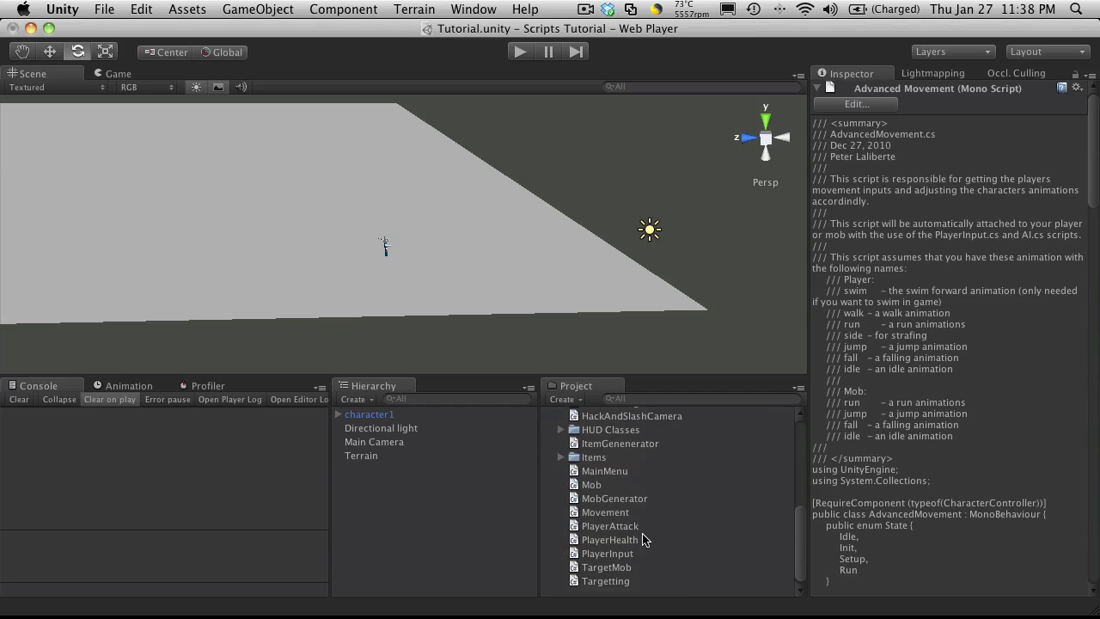
scroll(646, 514, up, 5)
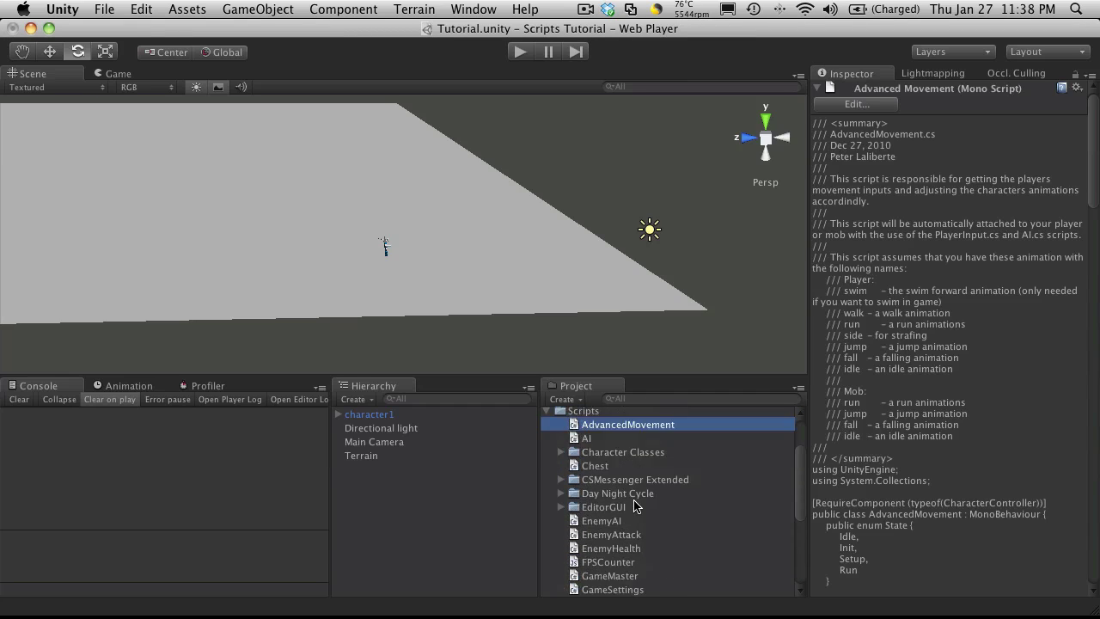
scroll(635, 505, up, 2)
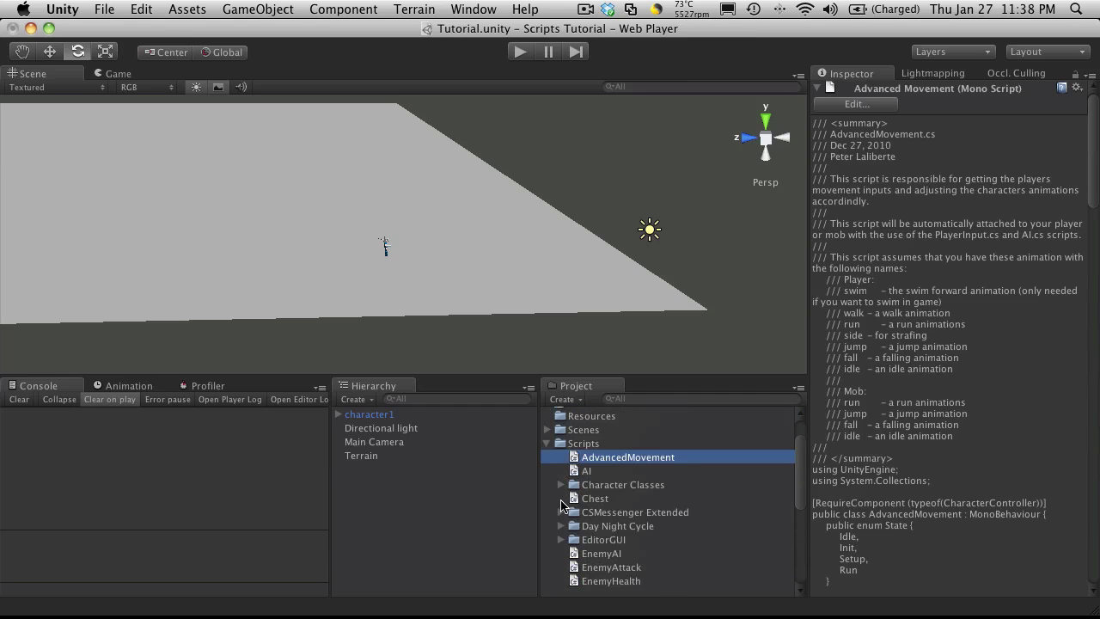
click(561, 484)
scroll(636, 516, down, 5)
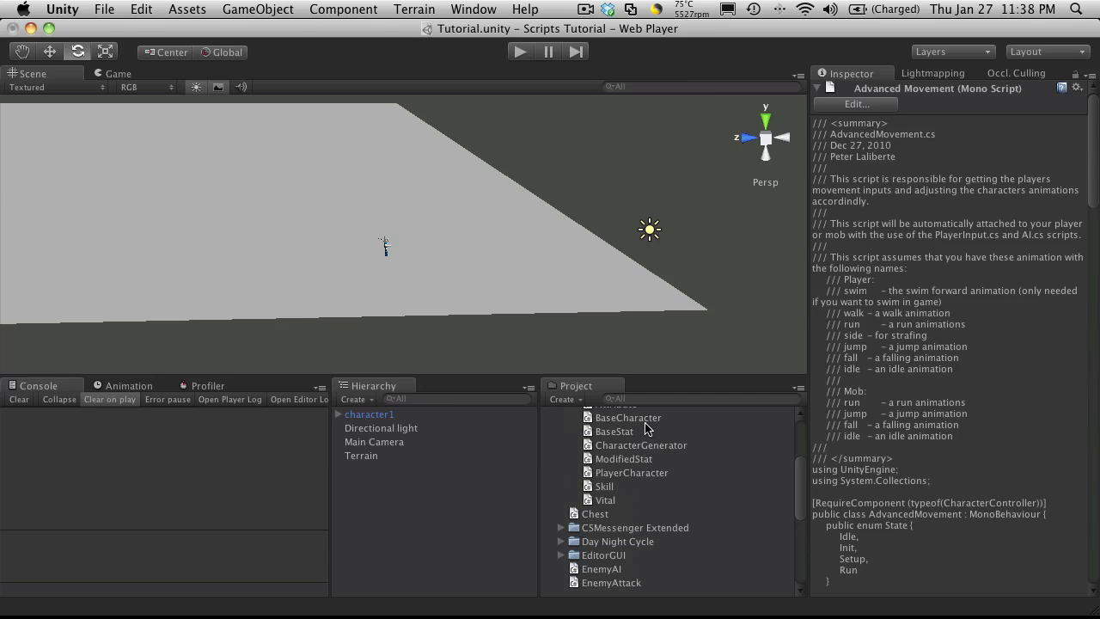
click(654, 473)
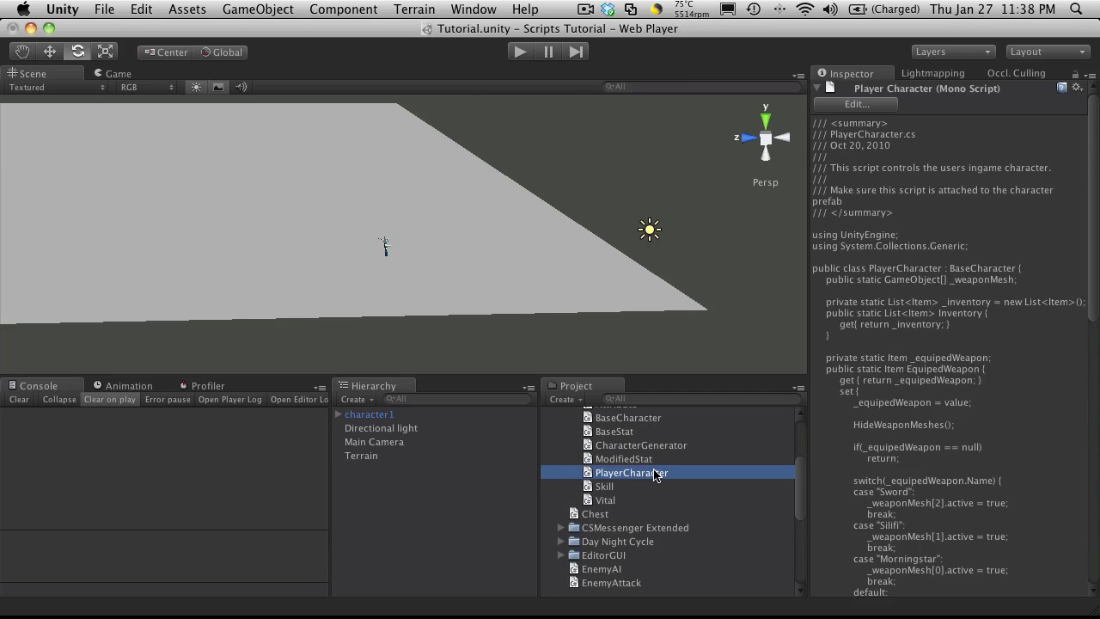
key(super+Tab)
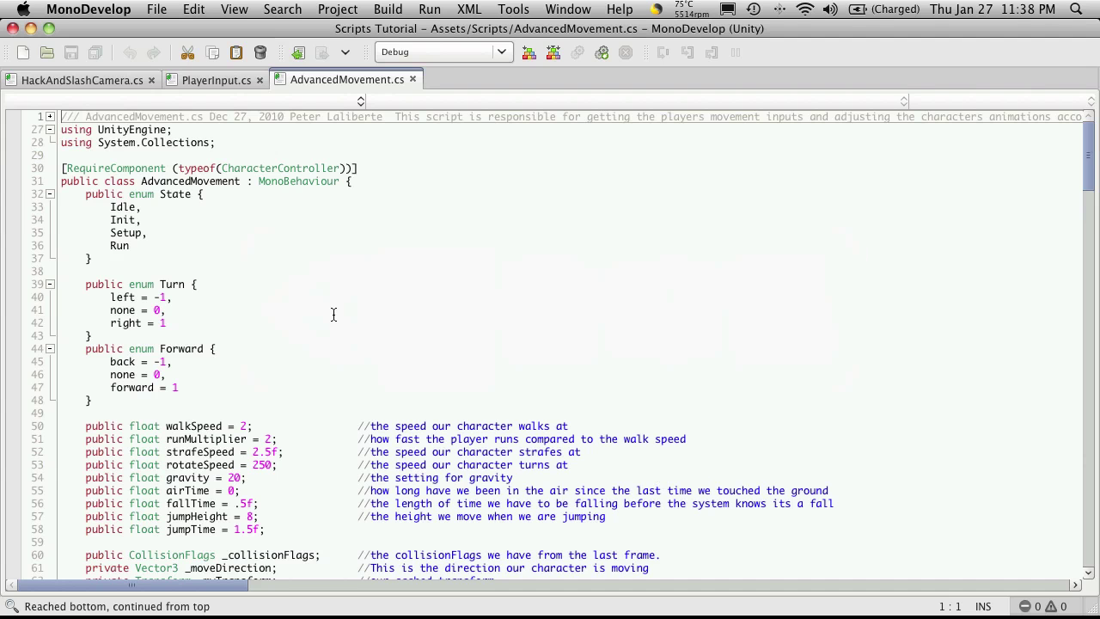
Step: Duplicate PlayerInput's RequireComponent line 21 and change the copy's AdvancedMovement to PlayerCharacter
click(208, 79)
click(341, 174)
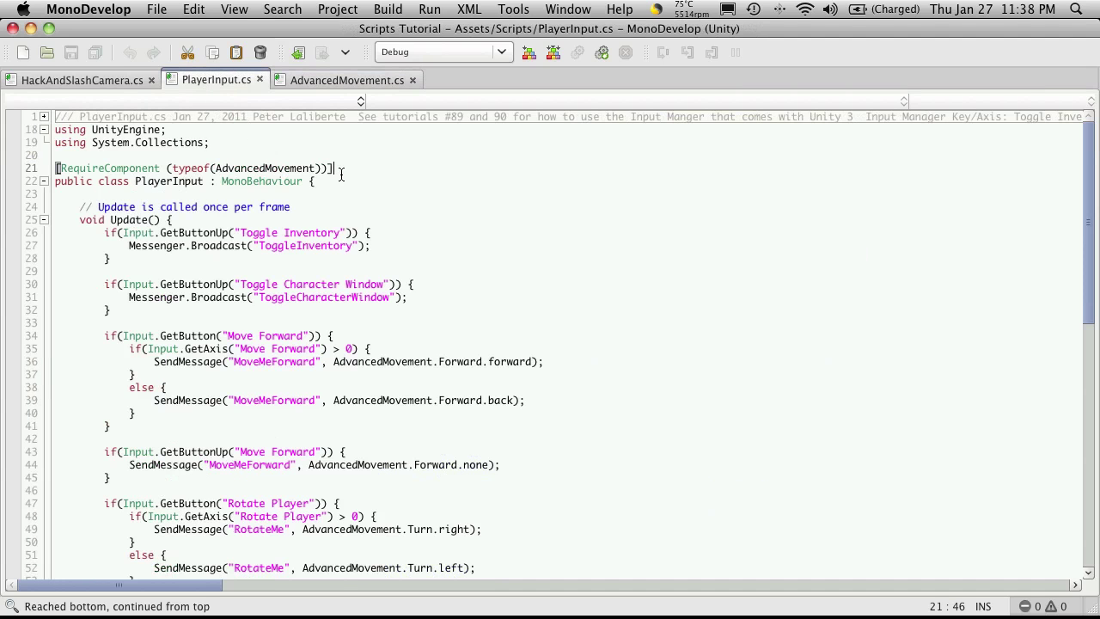
triple_click(341, 172)
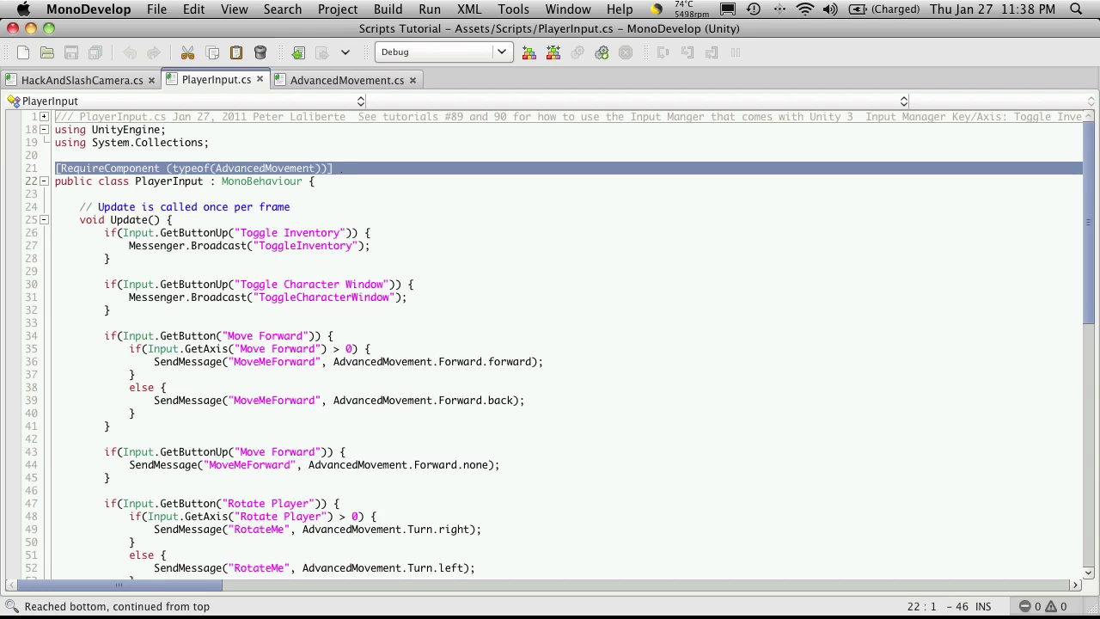
key(super+c)
key(Right)
key(super+v)
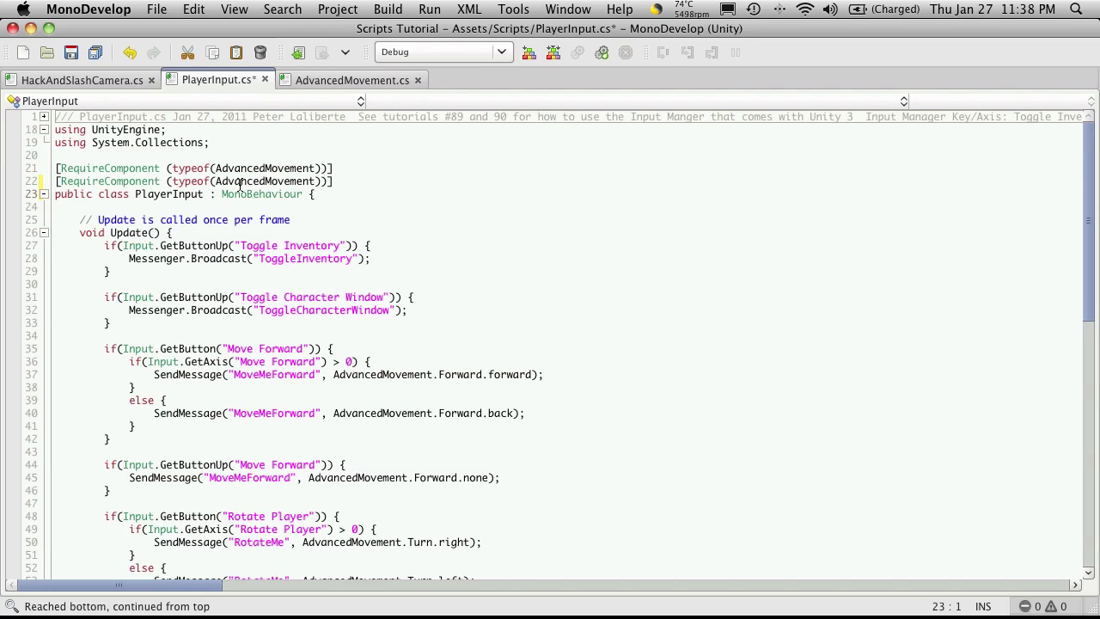
drag(215, 181, 315, 182)
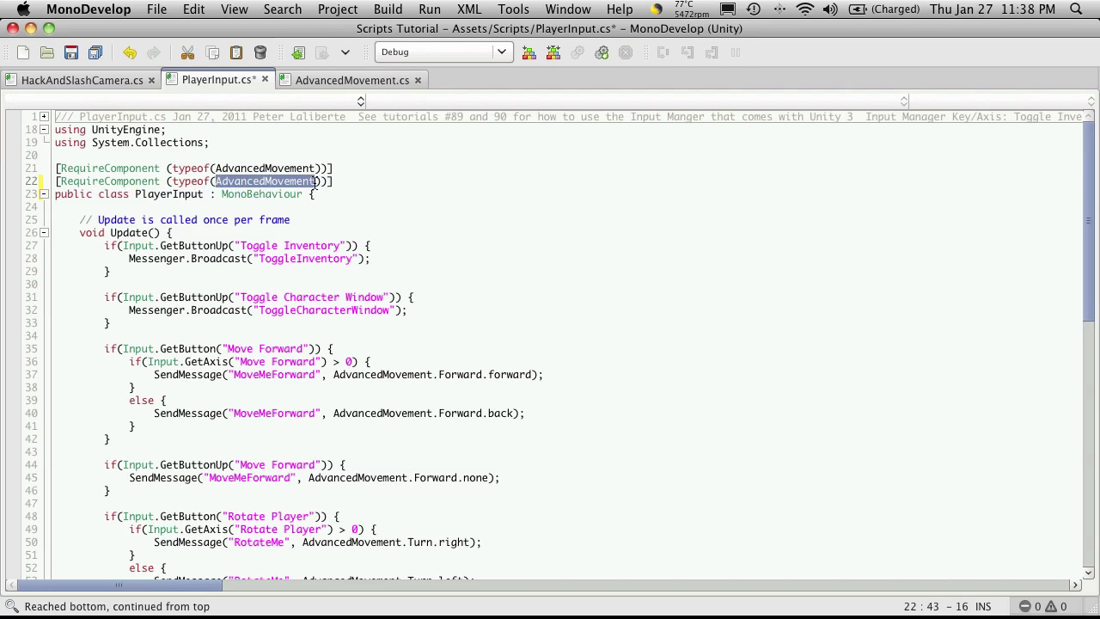
text(Player)
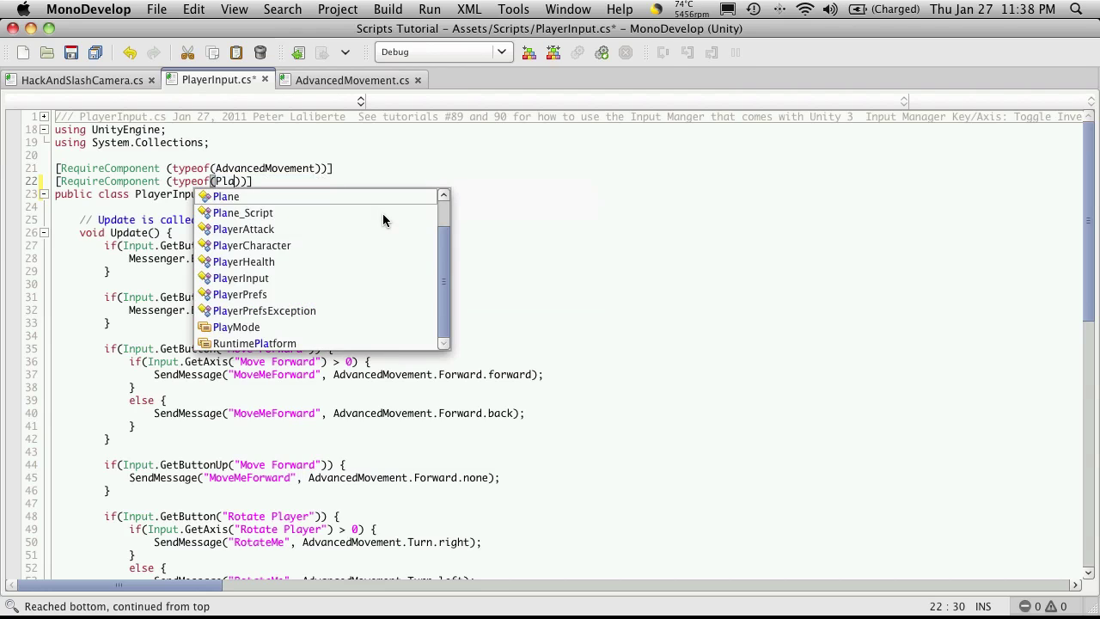
text(Character)
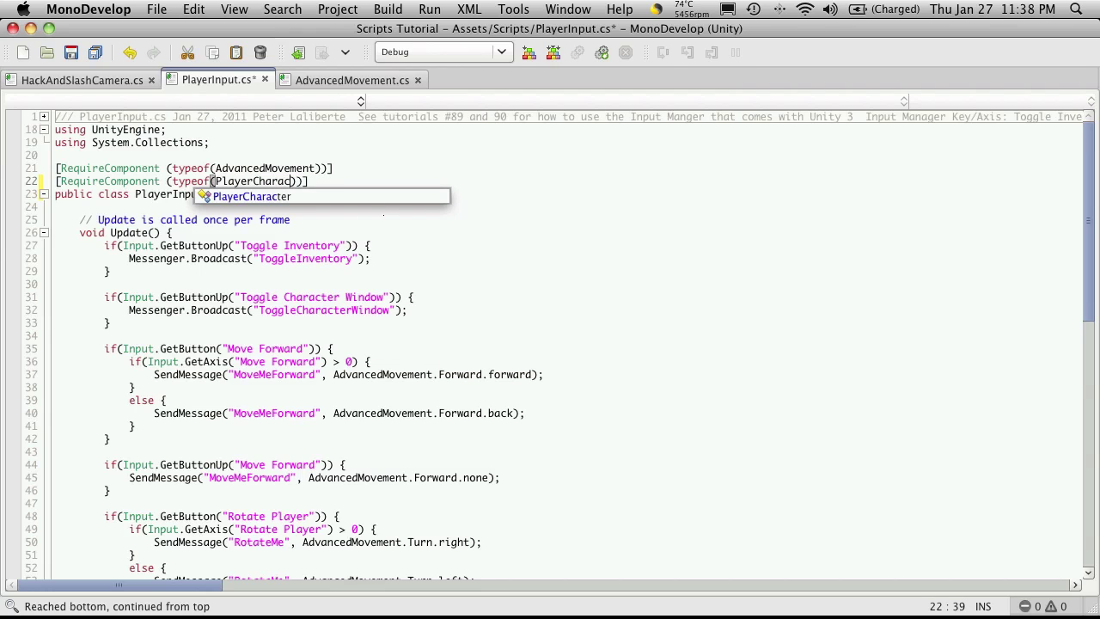
key(Escape)
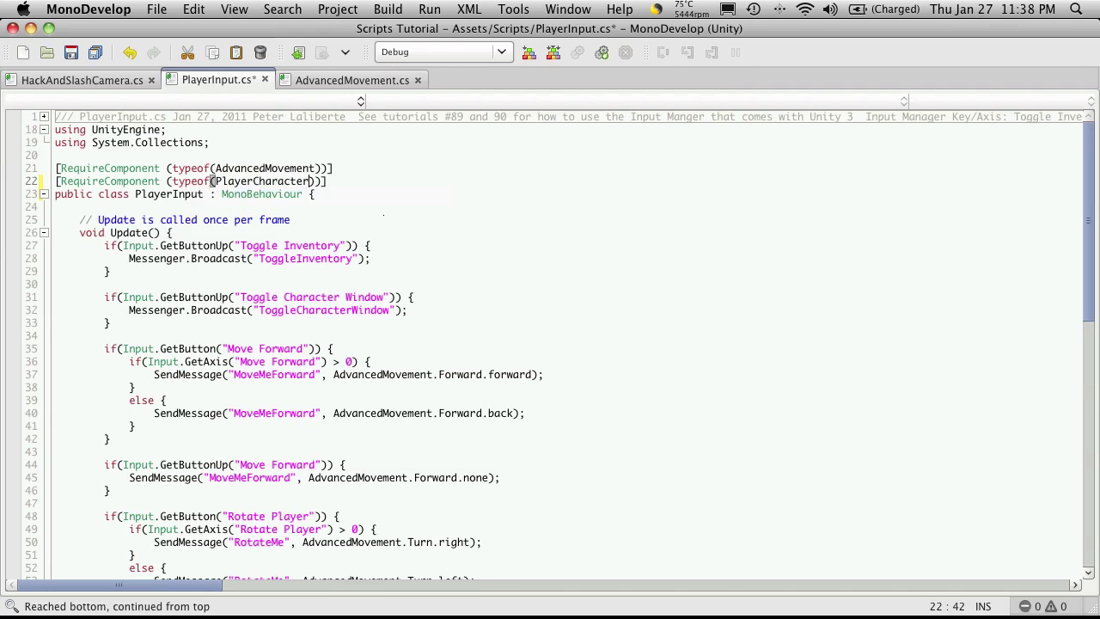
key(super+Tab)
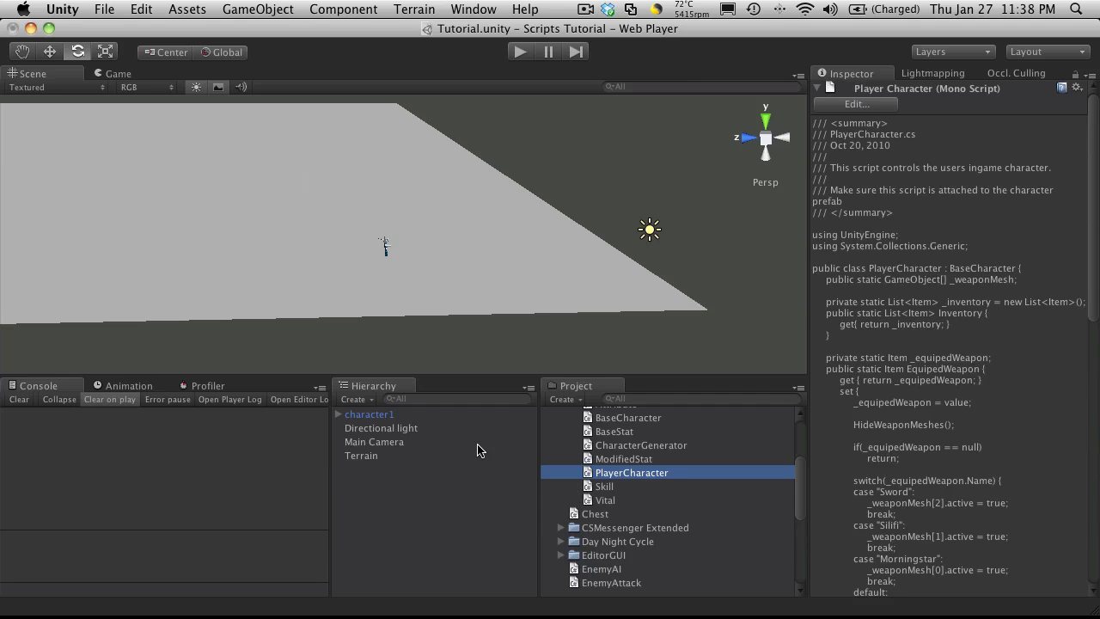
Step: Browse Unity's Component menu categories and close it without adding anything
scroll(615, 497, up, 3)
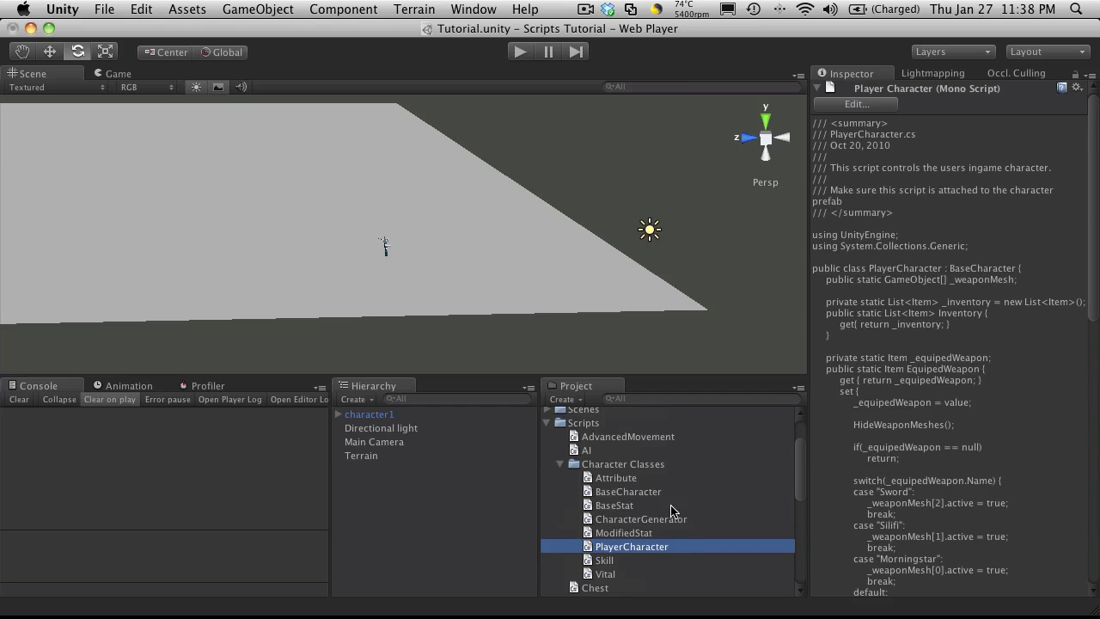
click(361, 8)
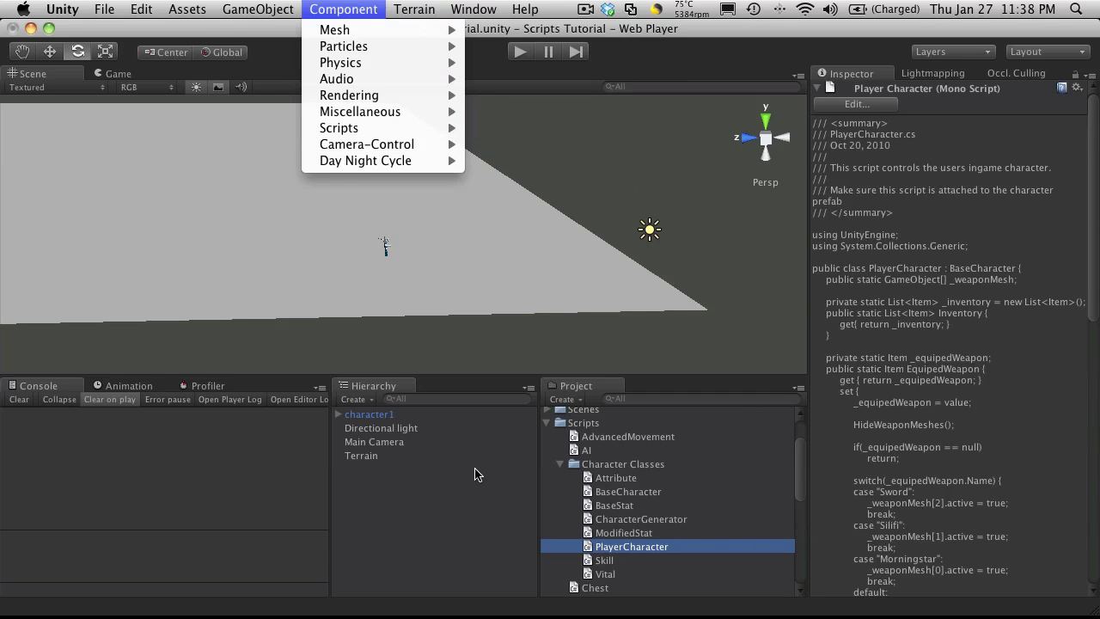
click(454, 503)
Step: Add [AddComponentMenu("Player/All Player Scripts")] on a new line above the RequireComponent attributes
key(super+Tab)
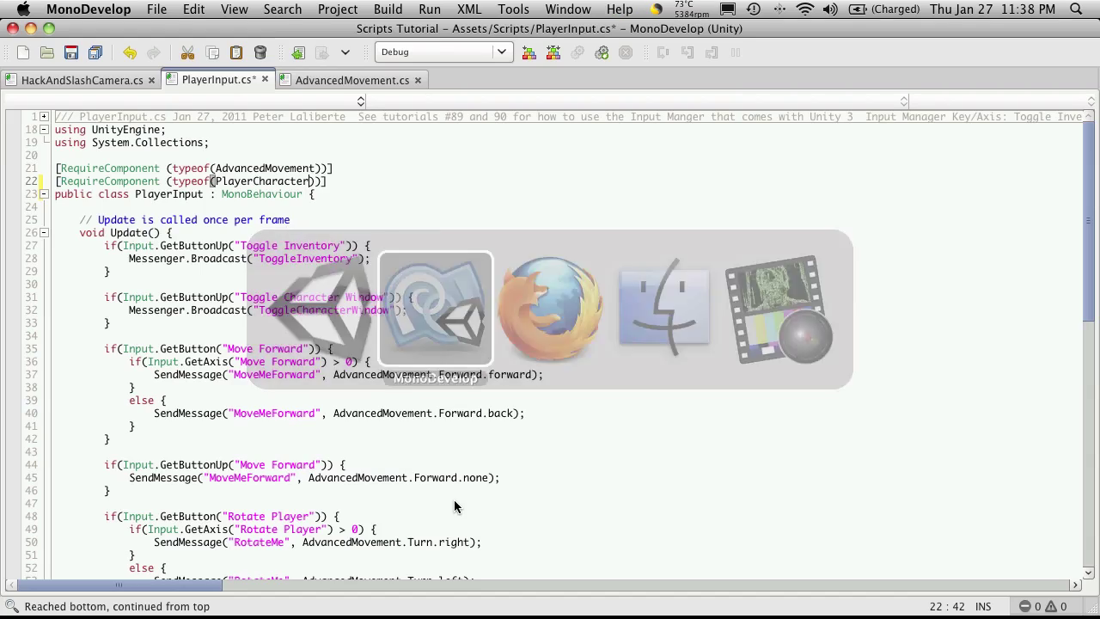
click(258, 154)
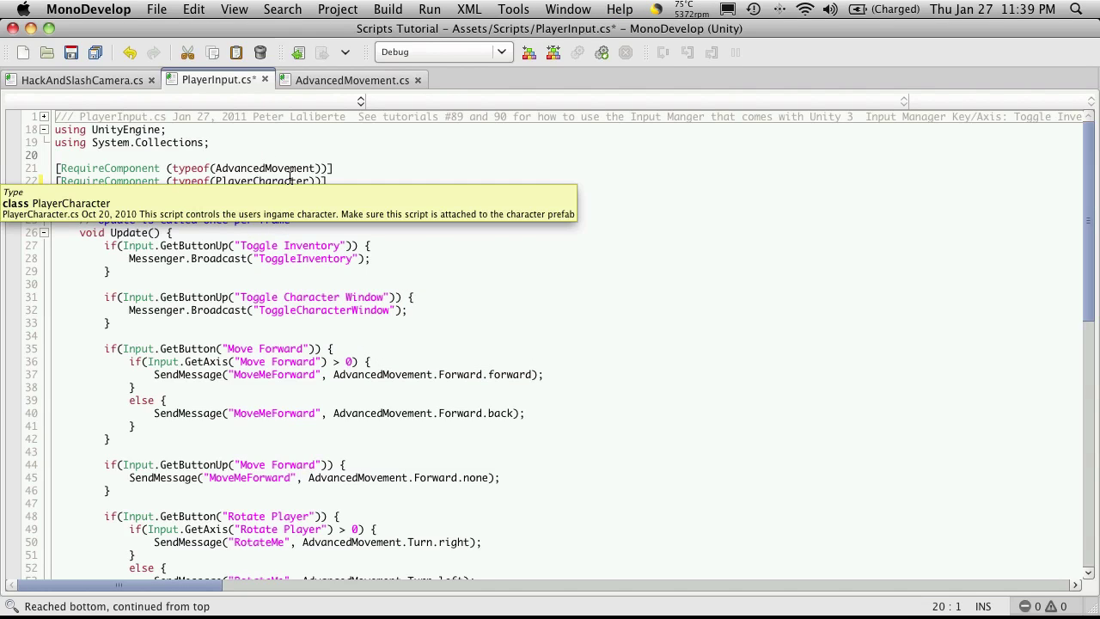
key(Return)
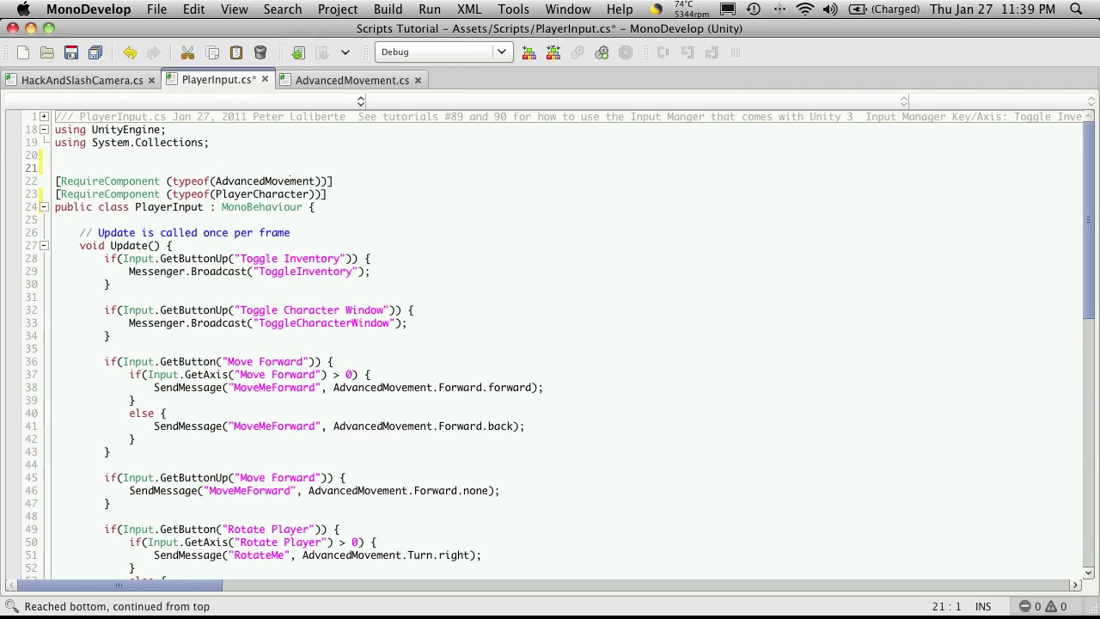
text([Add)
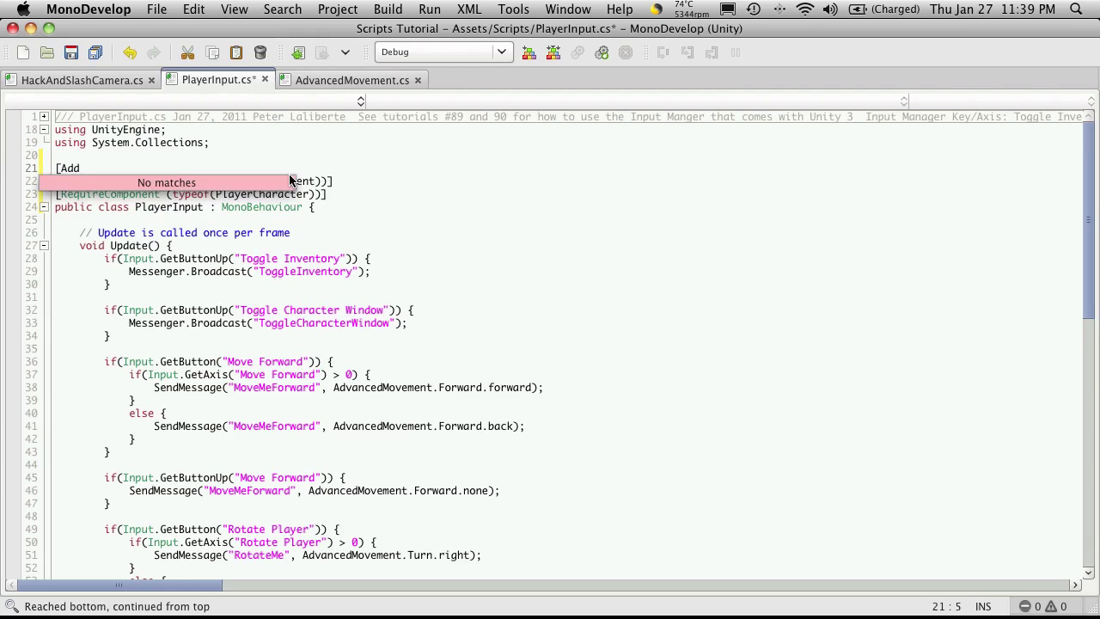
text(ComponentMenu)
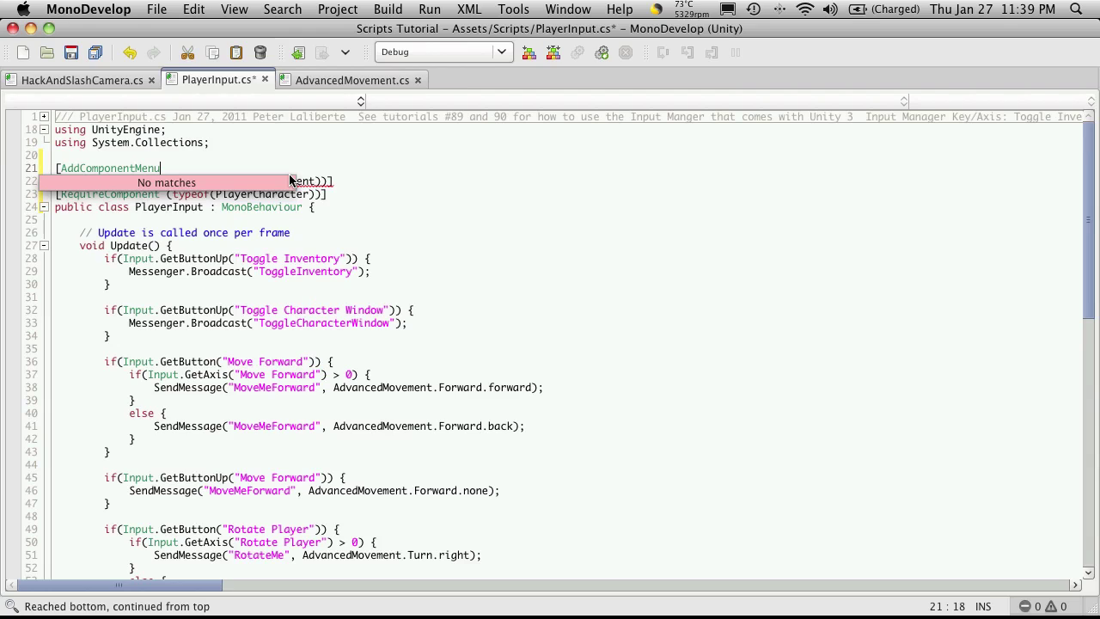
text(()
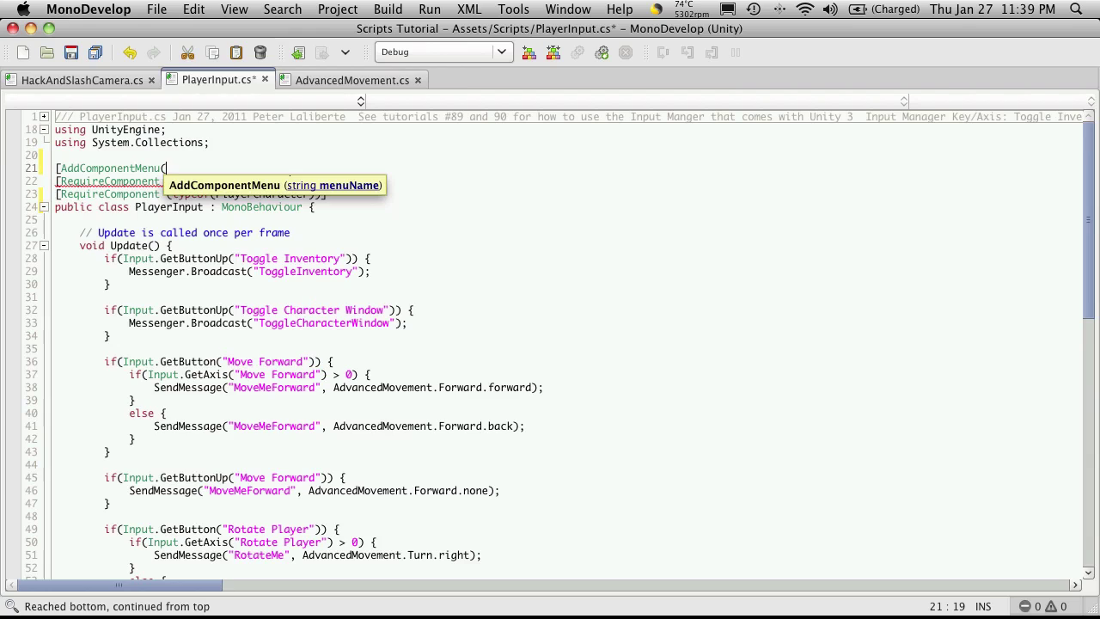
text(Player)
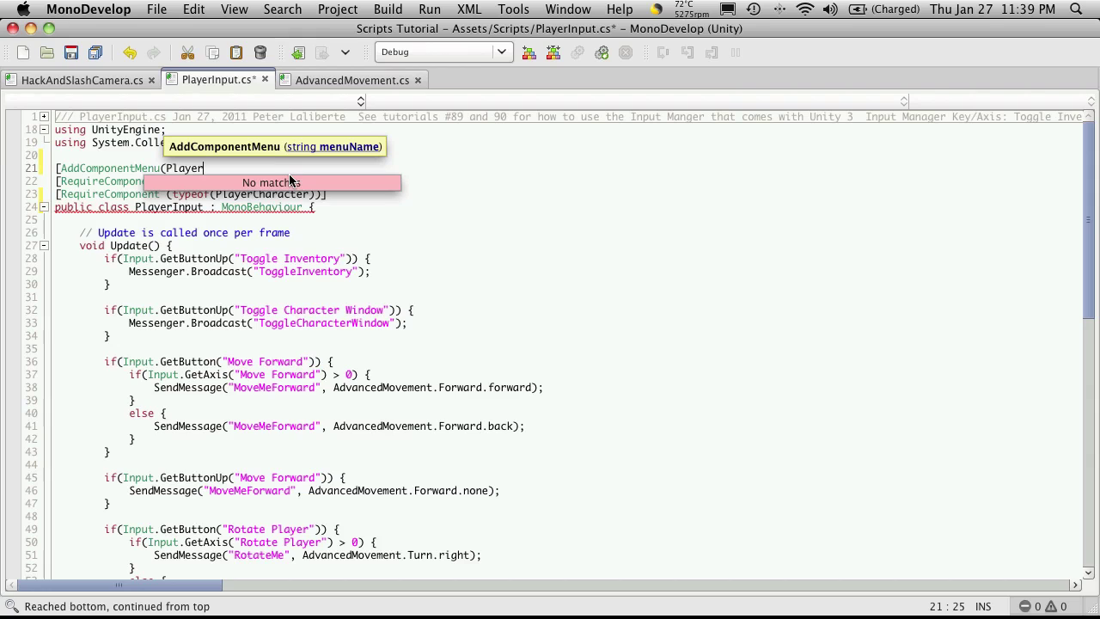
key(BackSpace)
key(BackSpace)
key(BackSpace)
key(BackSpace)
key(BackSpace)
key(BackSpace)
text(")
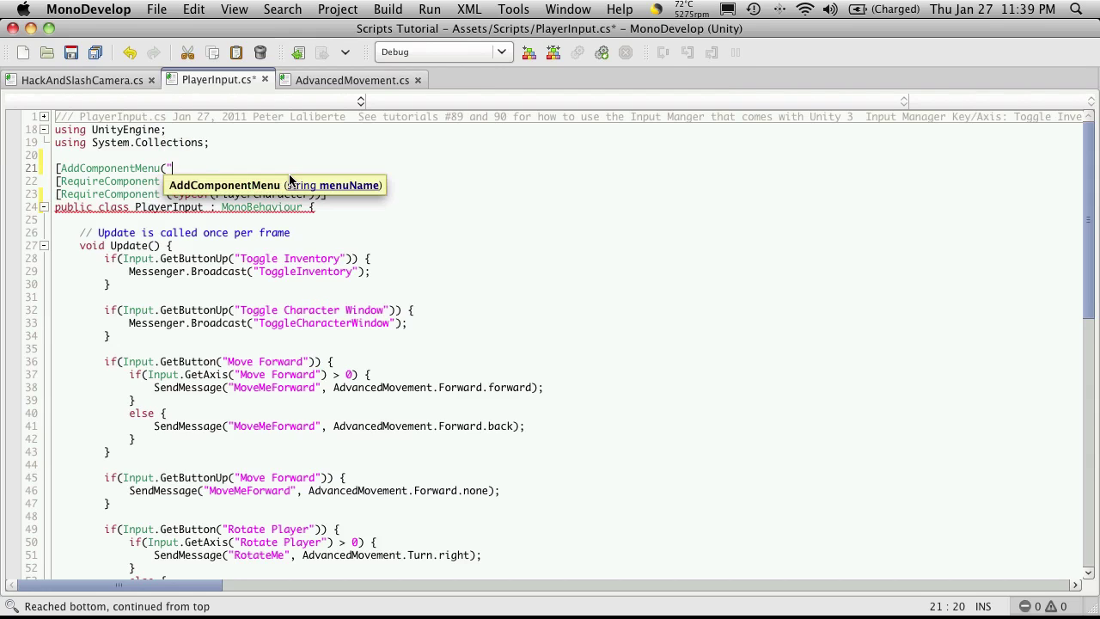
text(_)
text(])
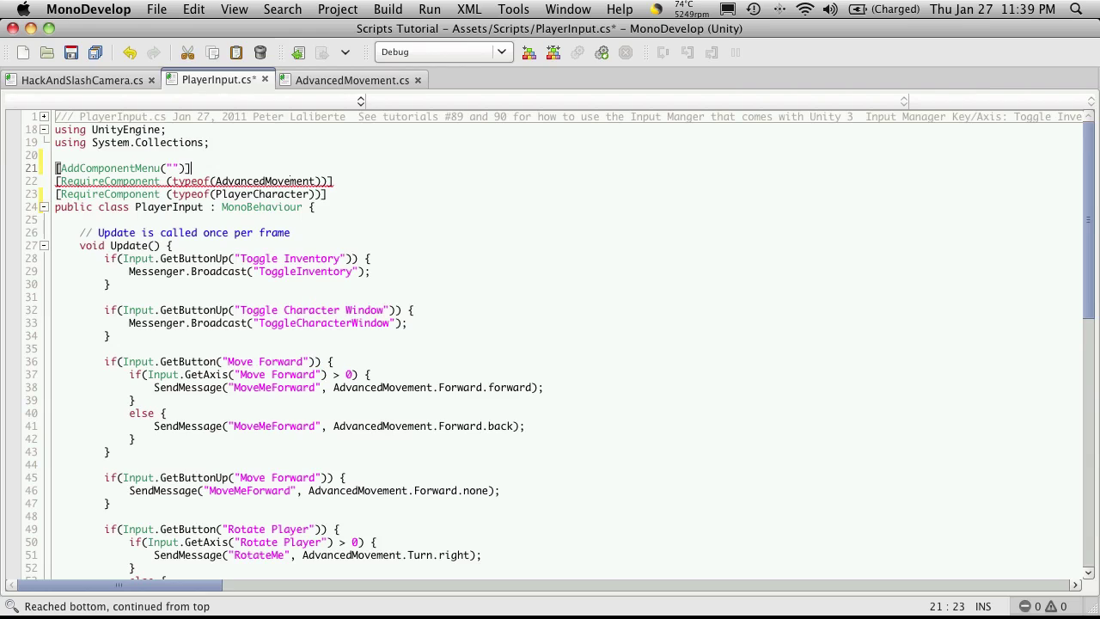
key(Left)
key(Left)
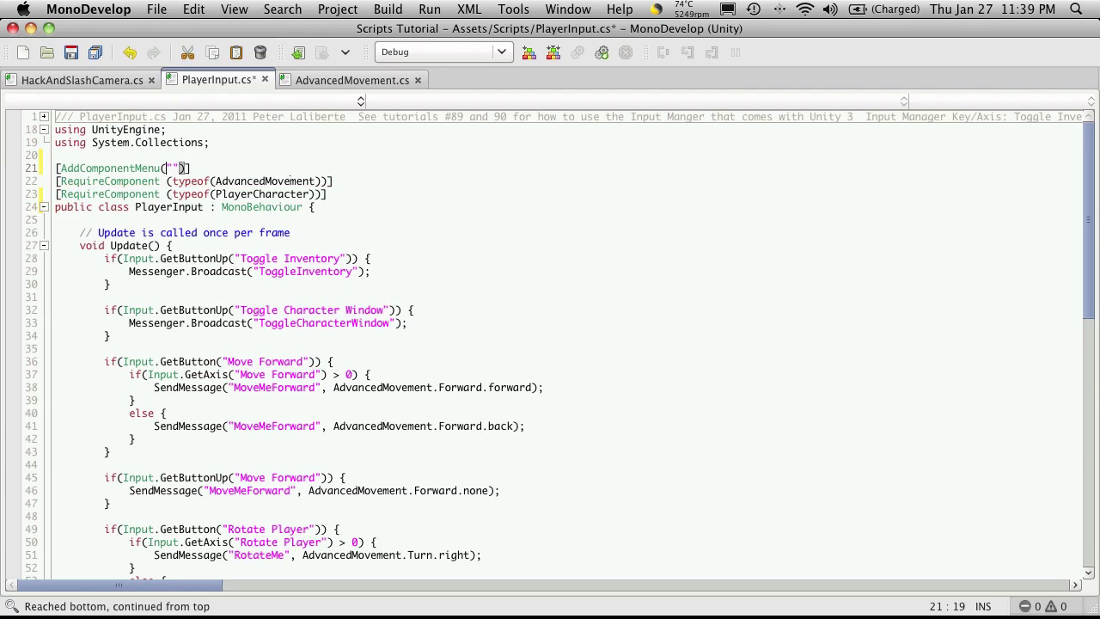
text(Player/All Player)
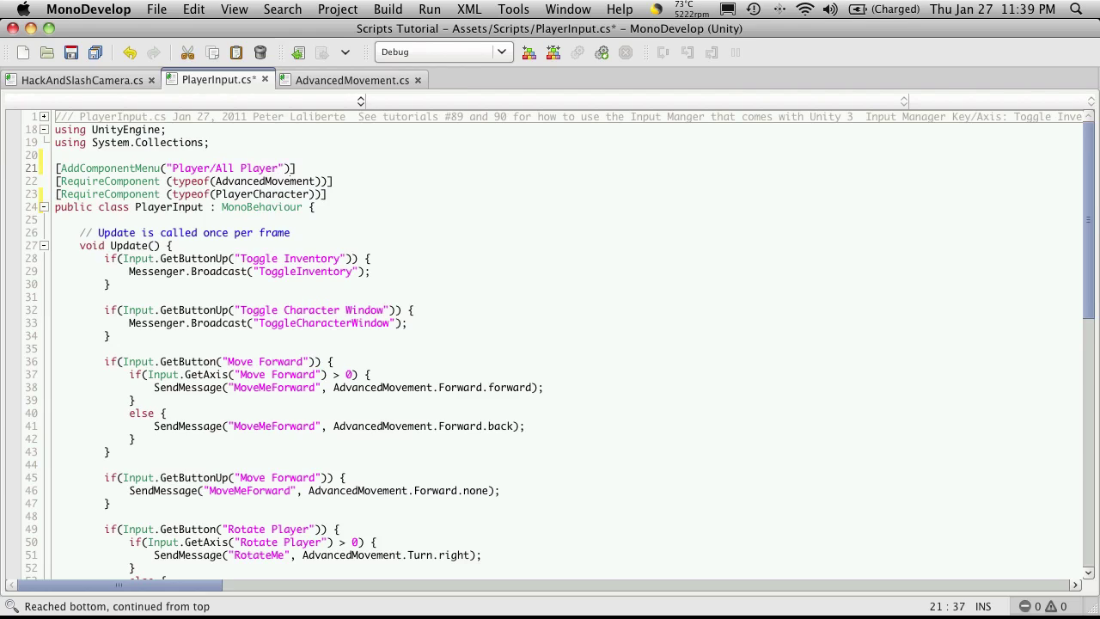
text( Scripts)
Step: Save the changes to PlayerInput.cs
key(super+alt+s)
key(super+a)
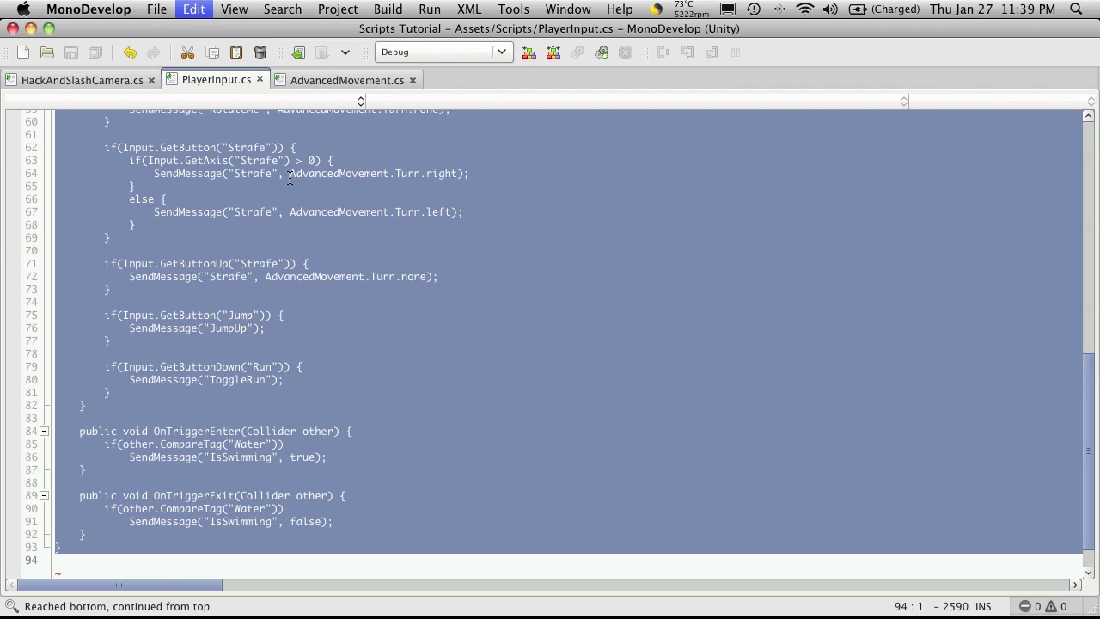
click(285, 251)
scroll(305, 254, up, 8)
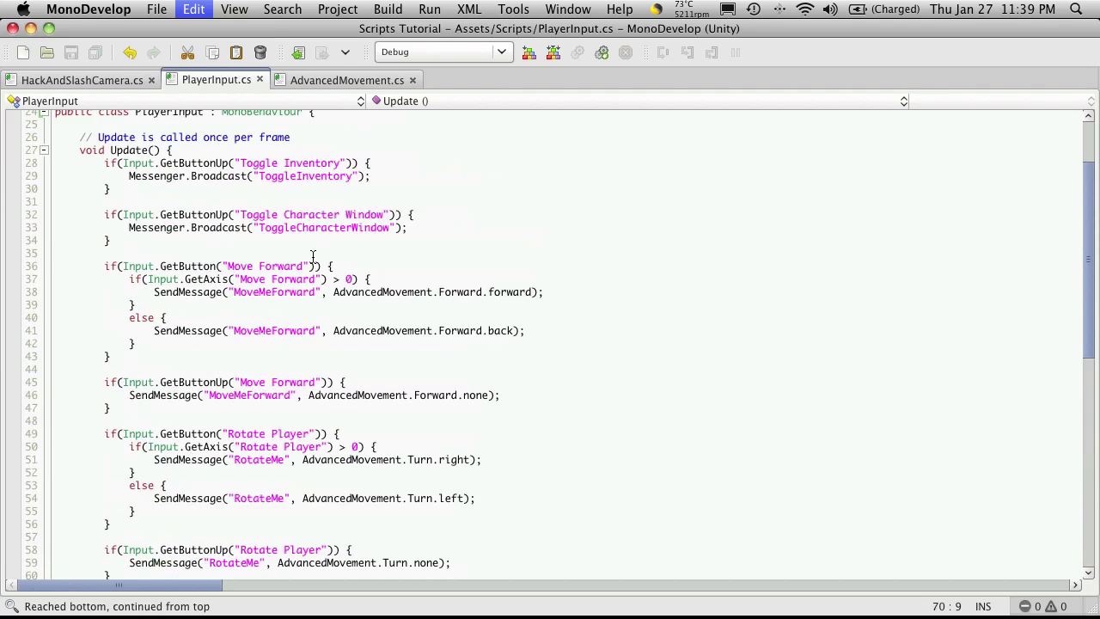
scroll(313, 257, up, 3)
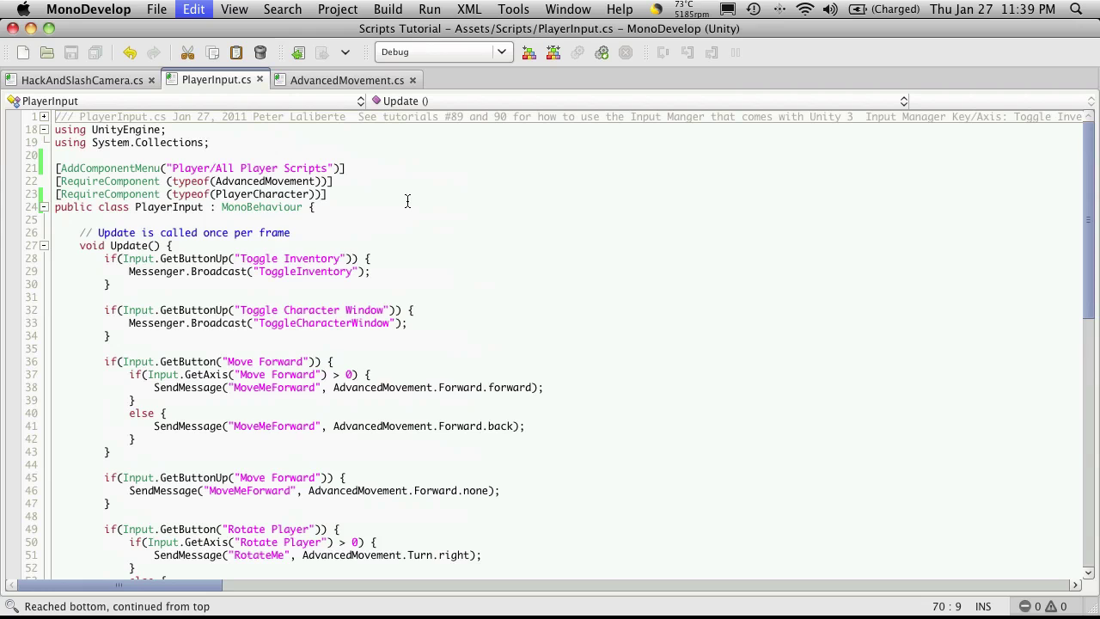
Step: Check Unity's Component menu for the new Player > All Player Scripts entry
key(super+Tab)
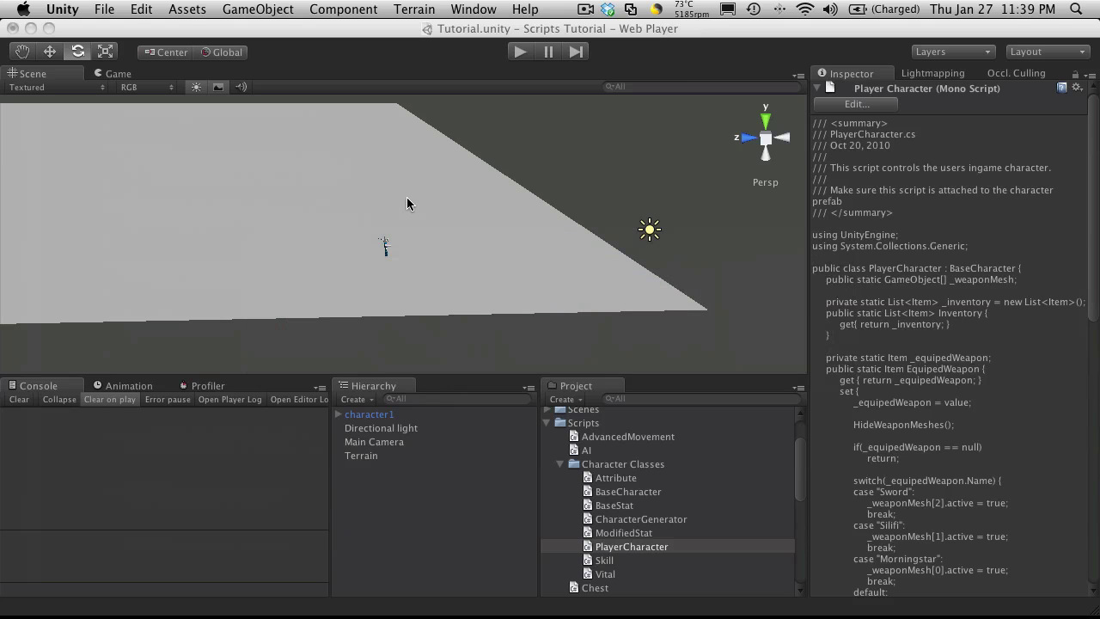
click(365, 8)
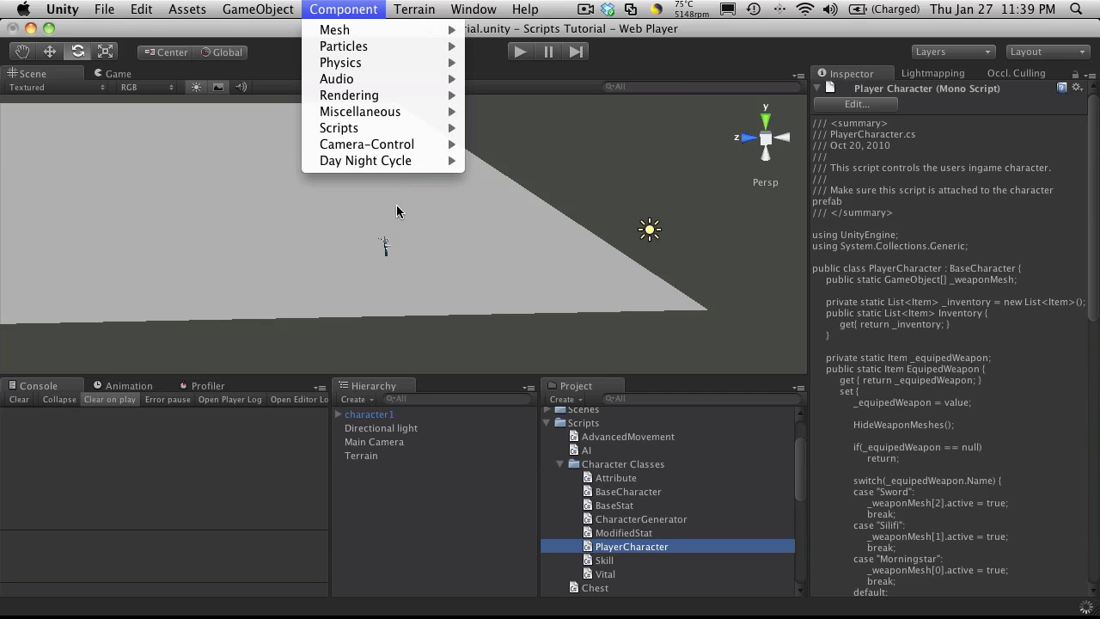
click(395, 205)
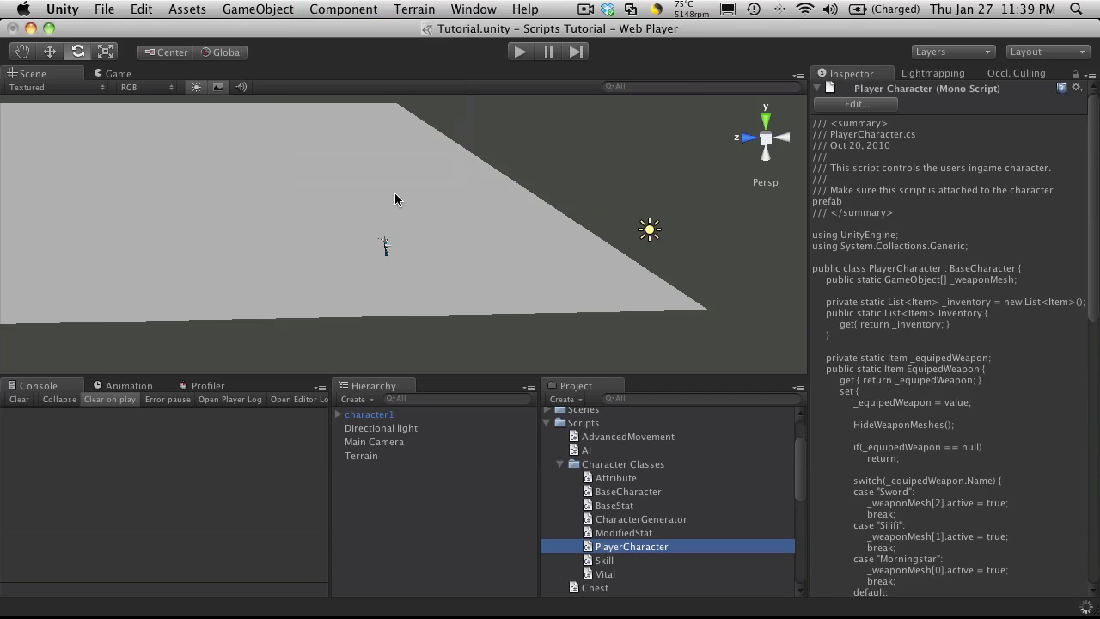
click(349, 8)
mouse_move(340, 148)
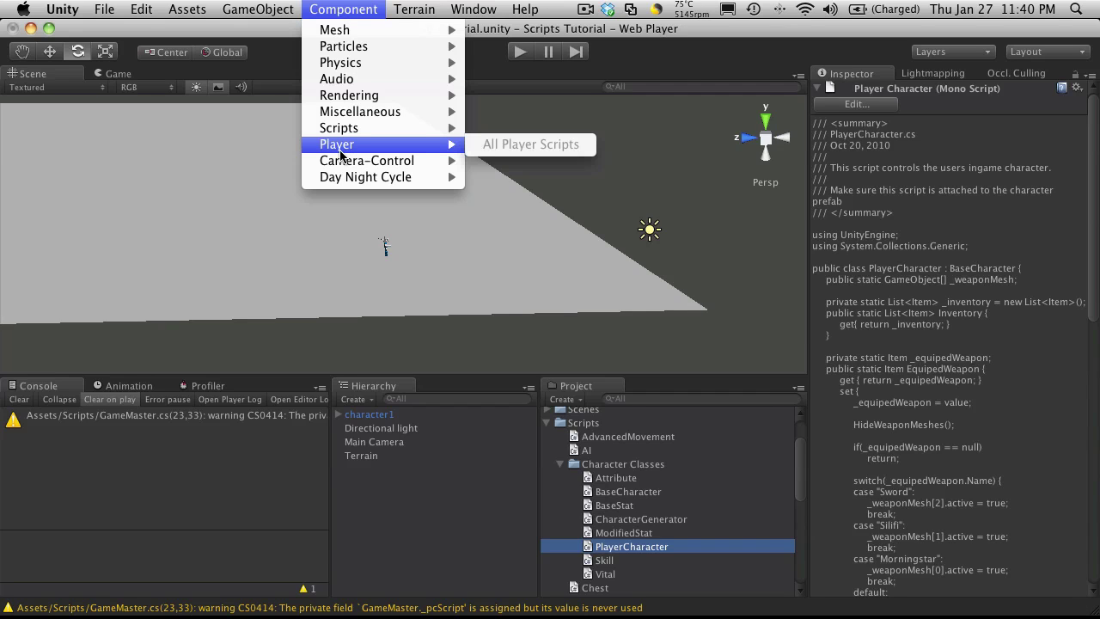
click(372, 566)
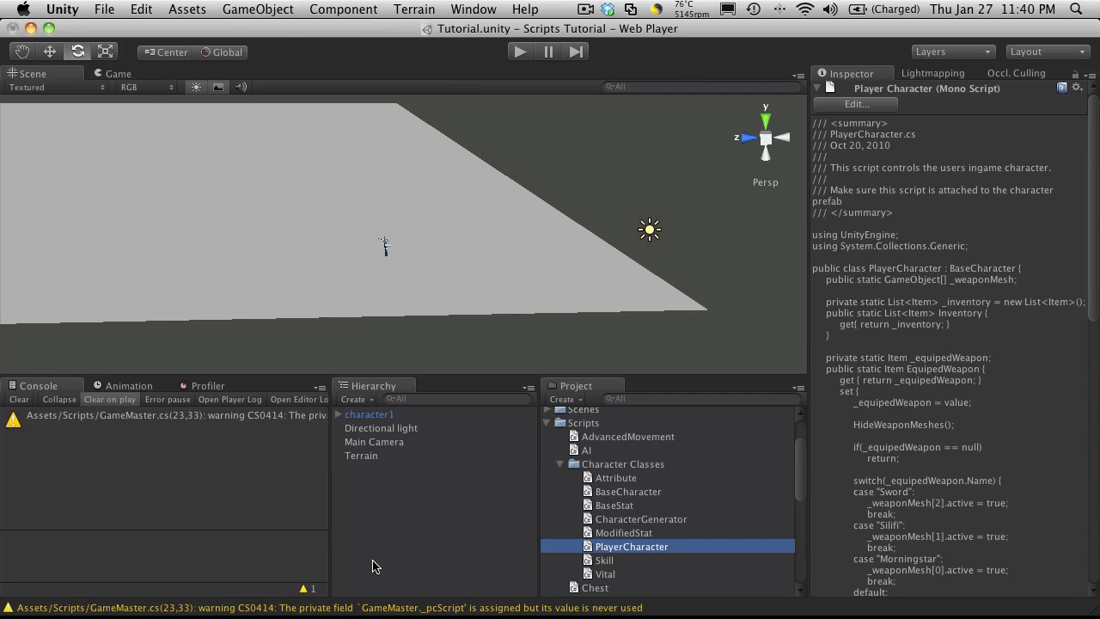
Step: Add Component > Player > All Player Scripts to character1, accepting the loss of its prefab link
click(393, 414)
click(345, 9)
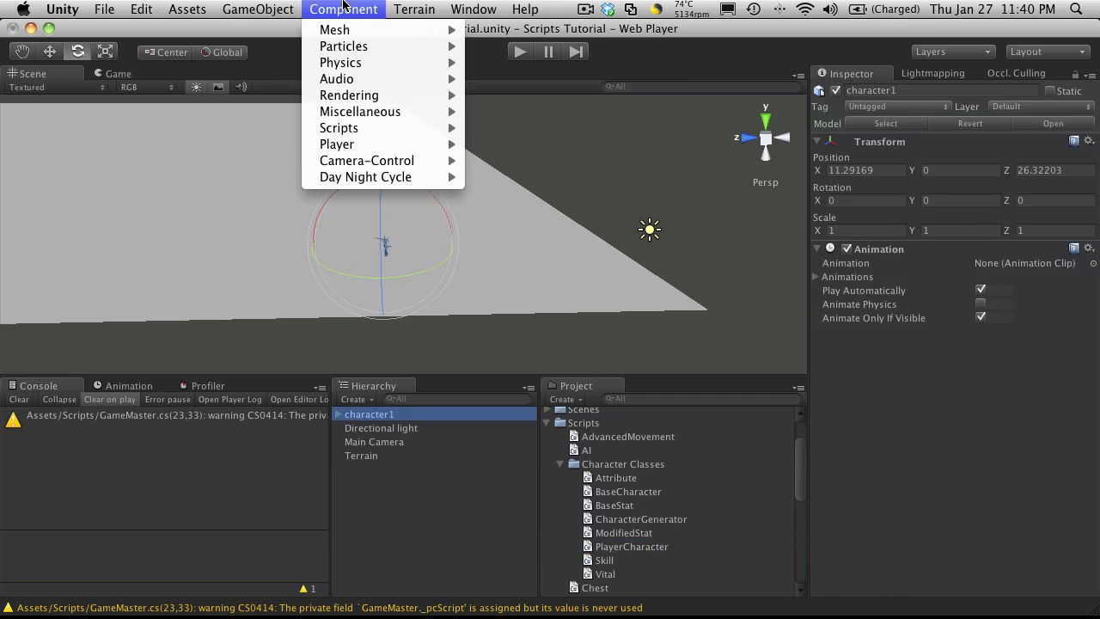
mouse_move(409, 148)
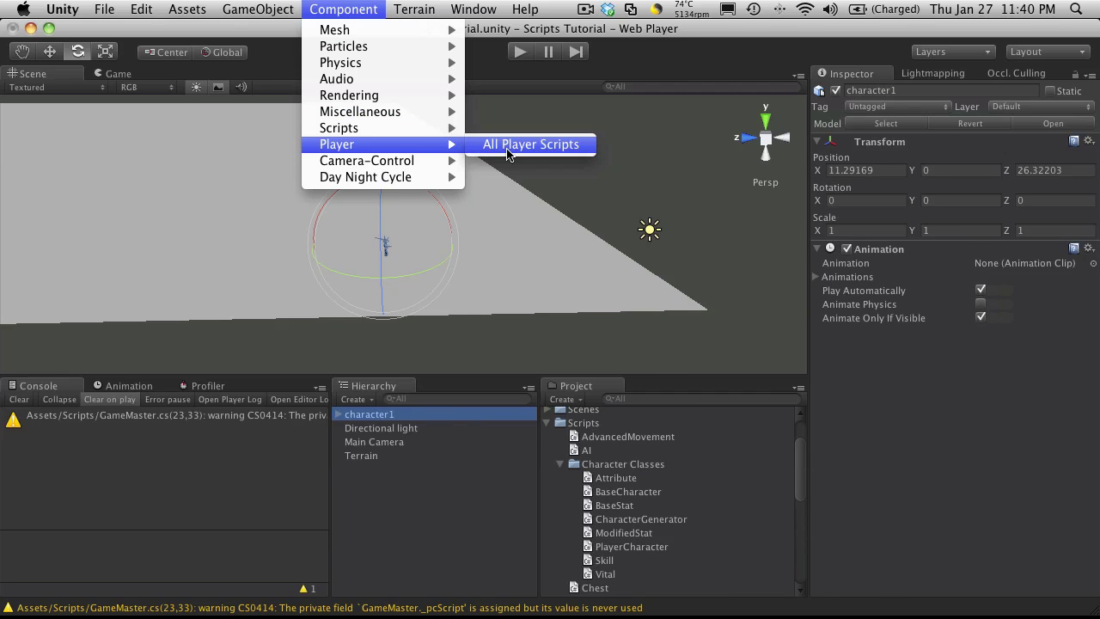
click(507, 153)
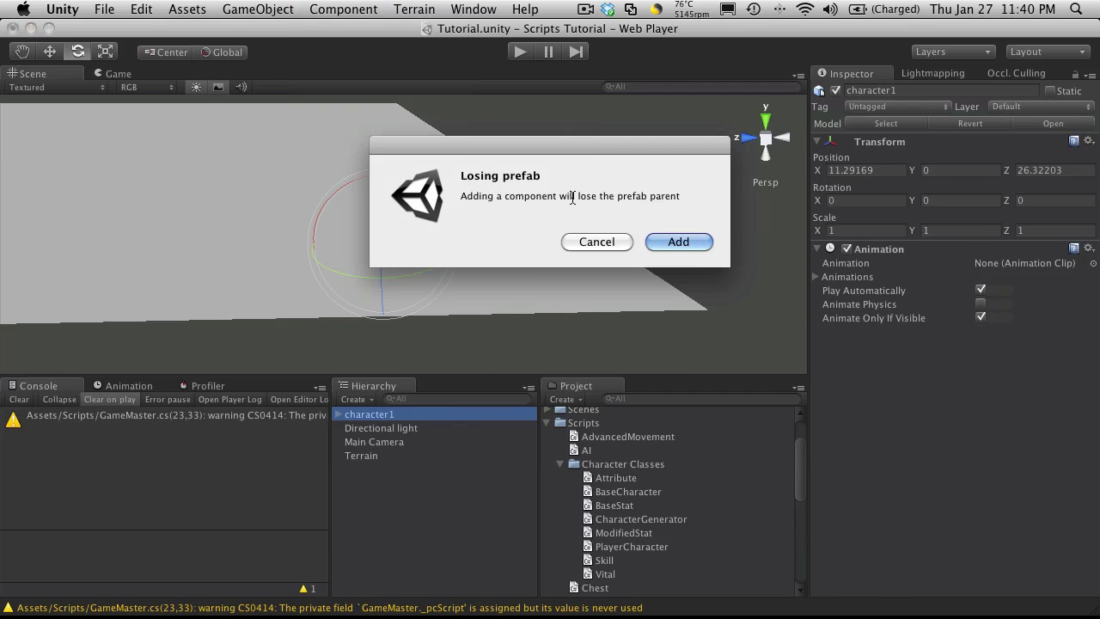
click(681, 242)
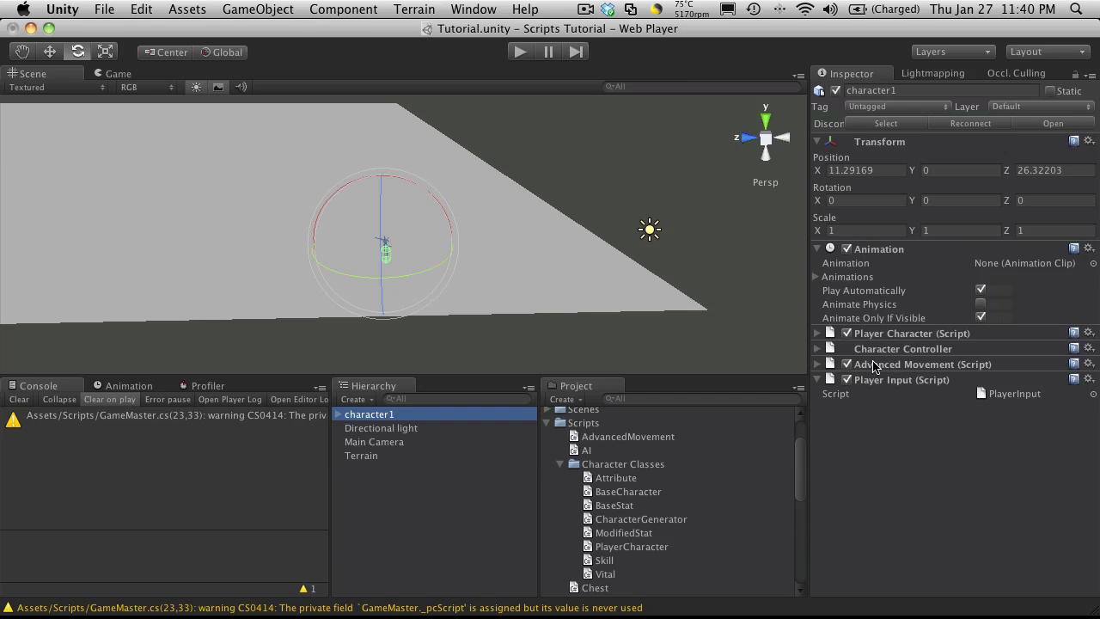
click(816, 142)
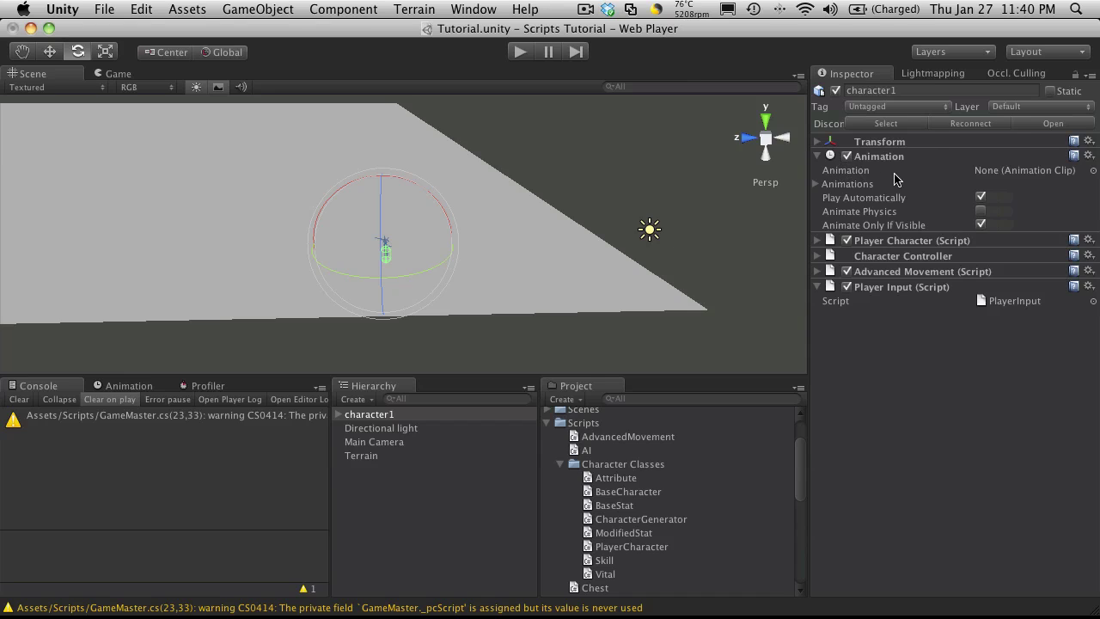
Step: Assign the CharacterAnimation@walk clip to character1's Animation component
click(817, 184)
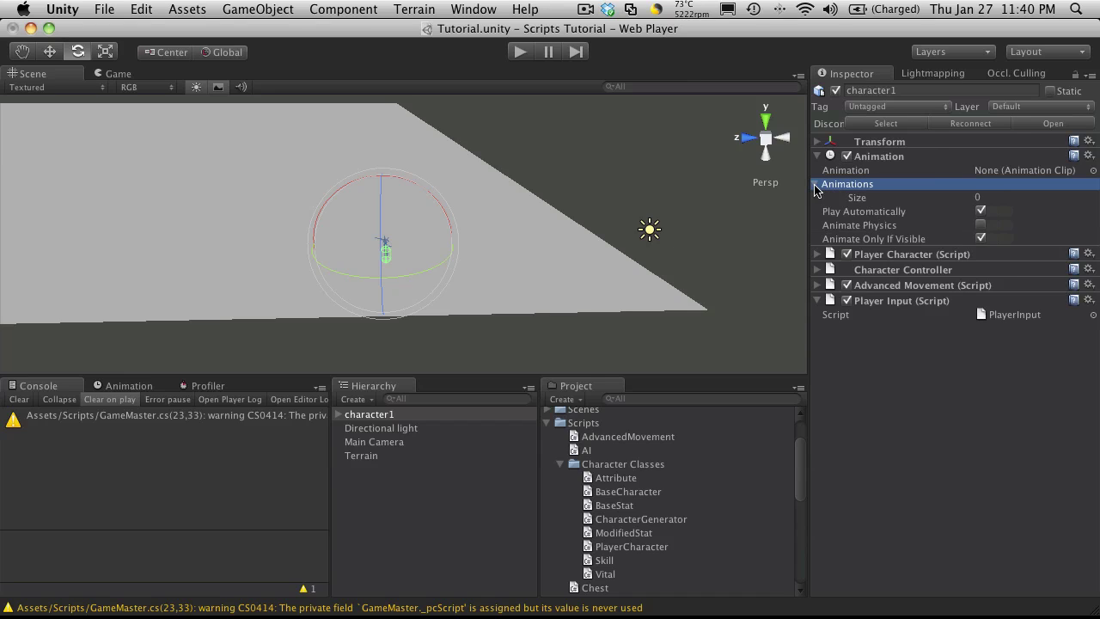
scroll(659, 482, up, 3)
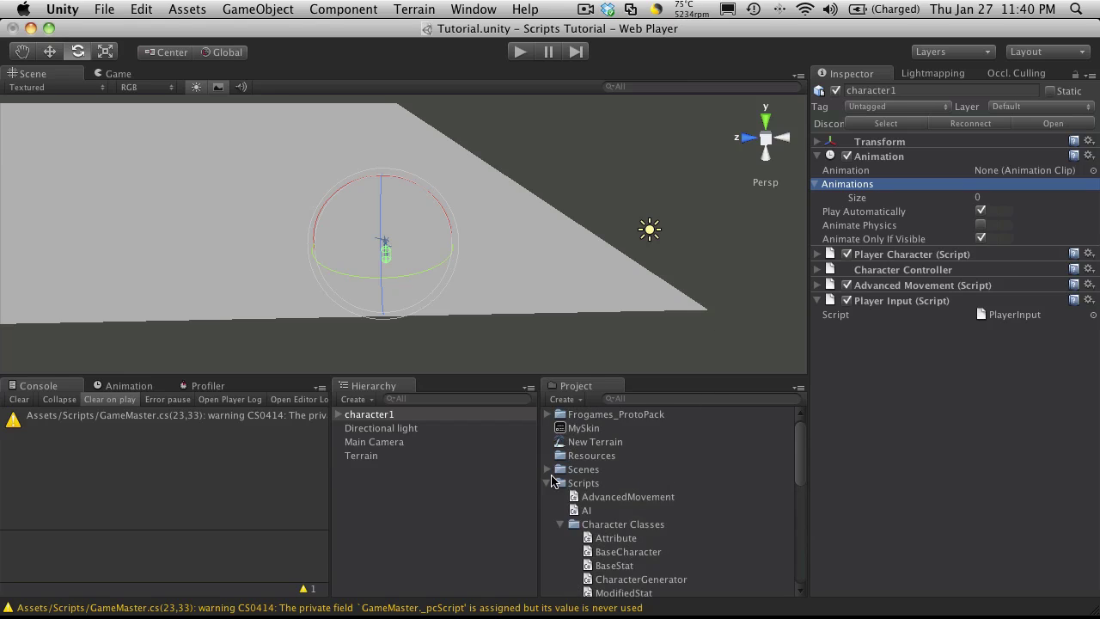
click(547, 483)
click(547, 414)
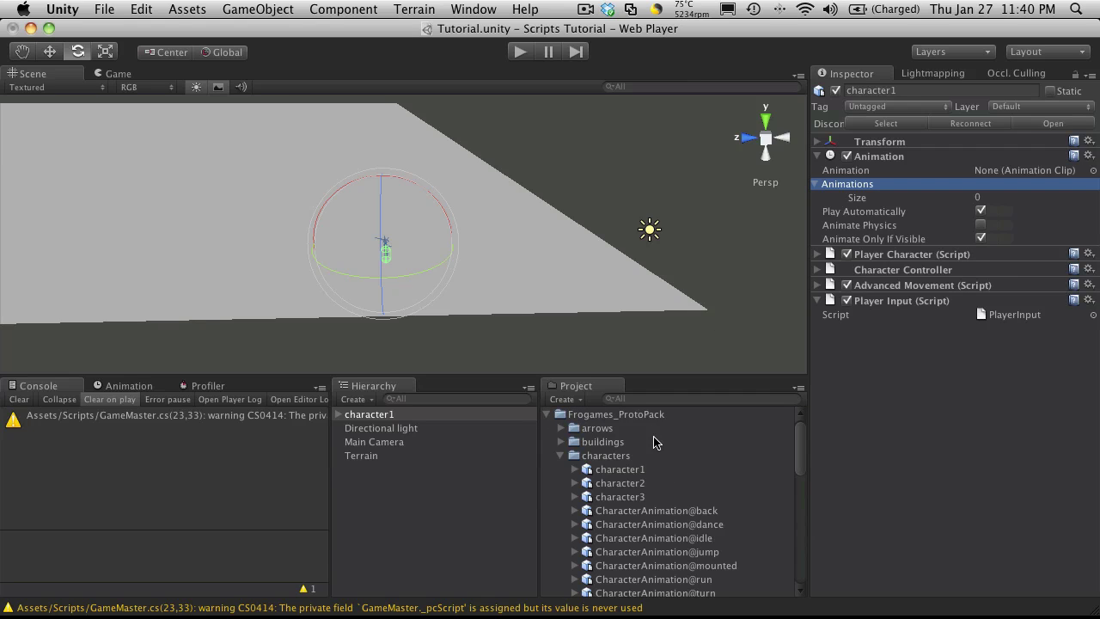
scroll(679, 464, down, 3)
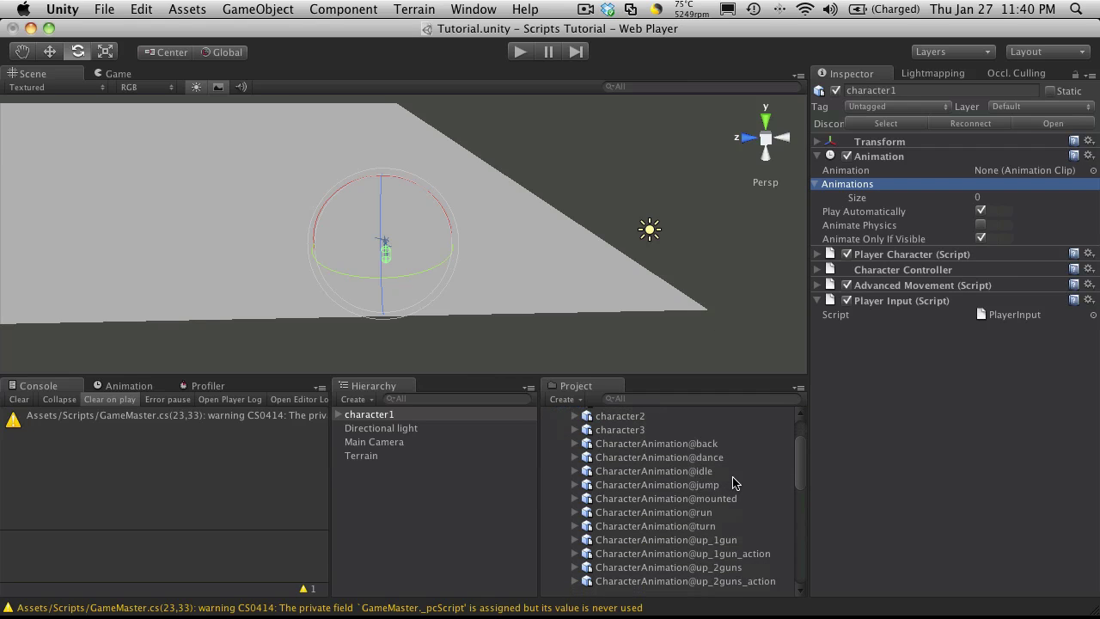
scroll(732, 502, down, 5)
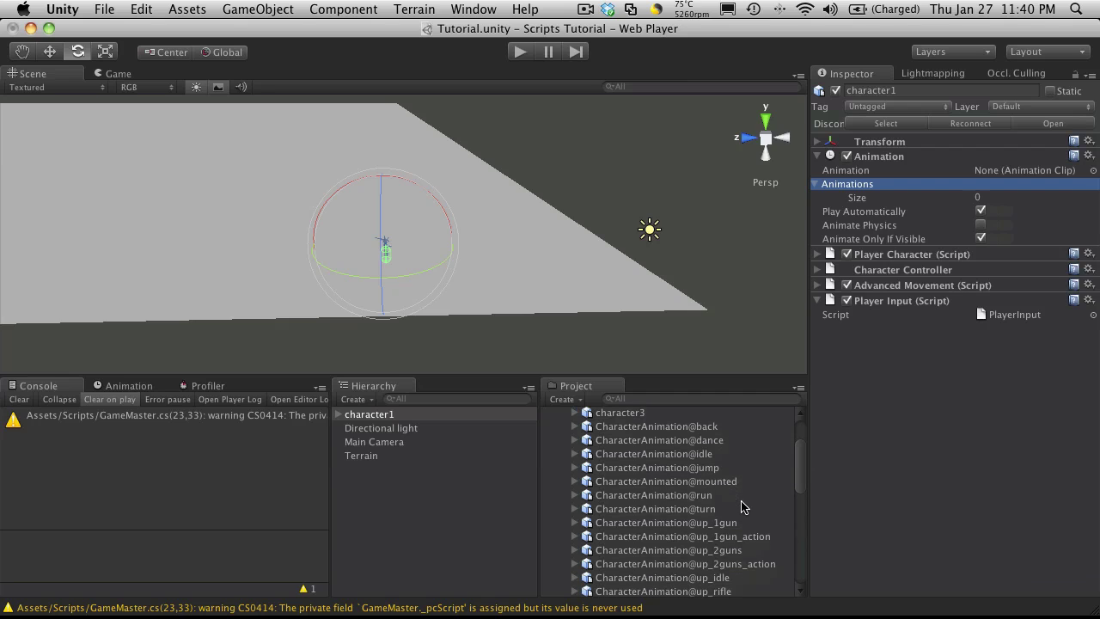
scroll(741, 507, down, 3)
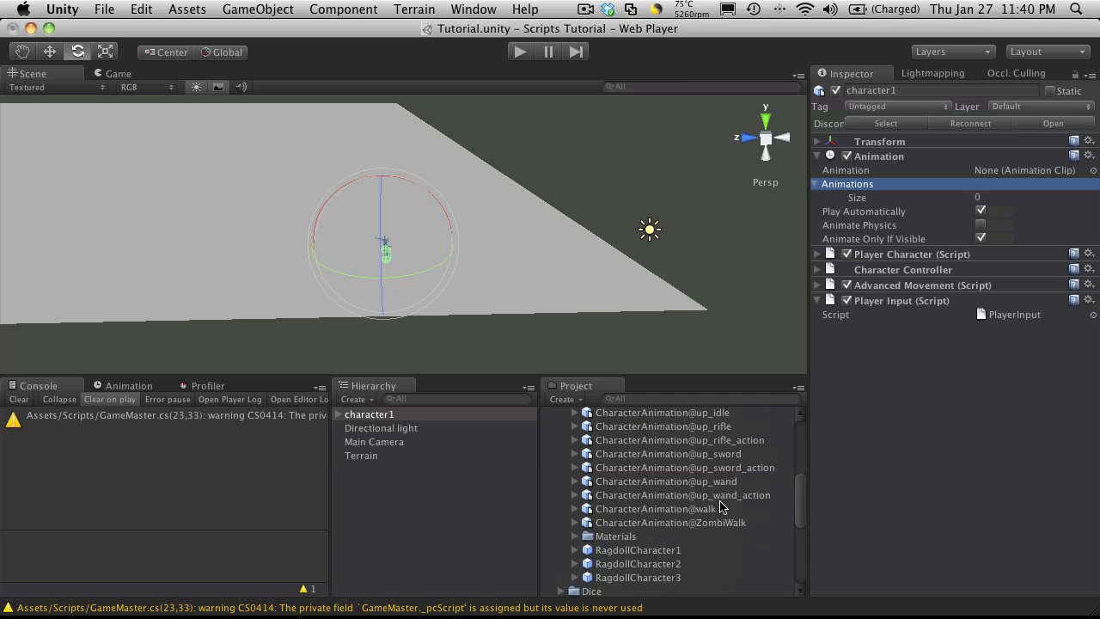
click(568, 509)
click(571, 509)
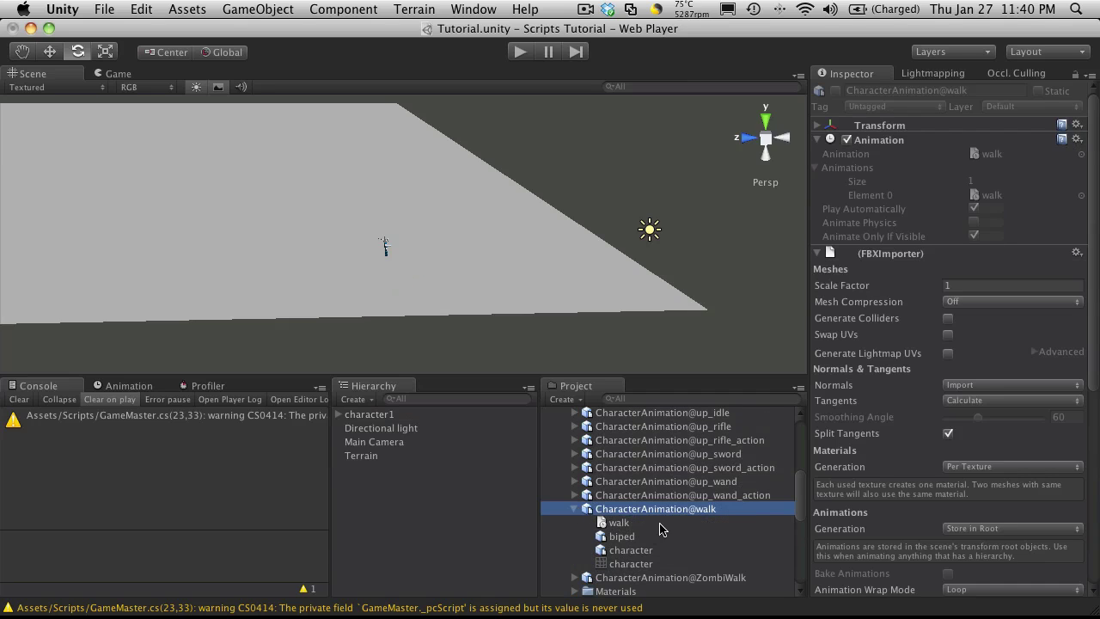
click(397, 417)
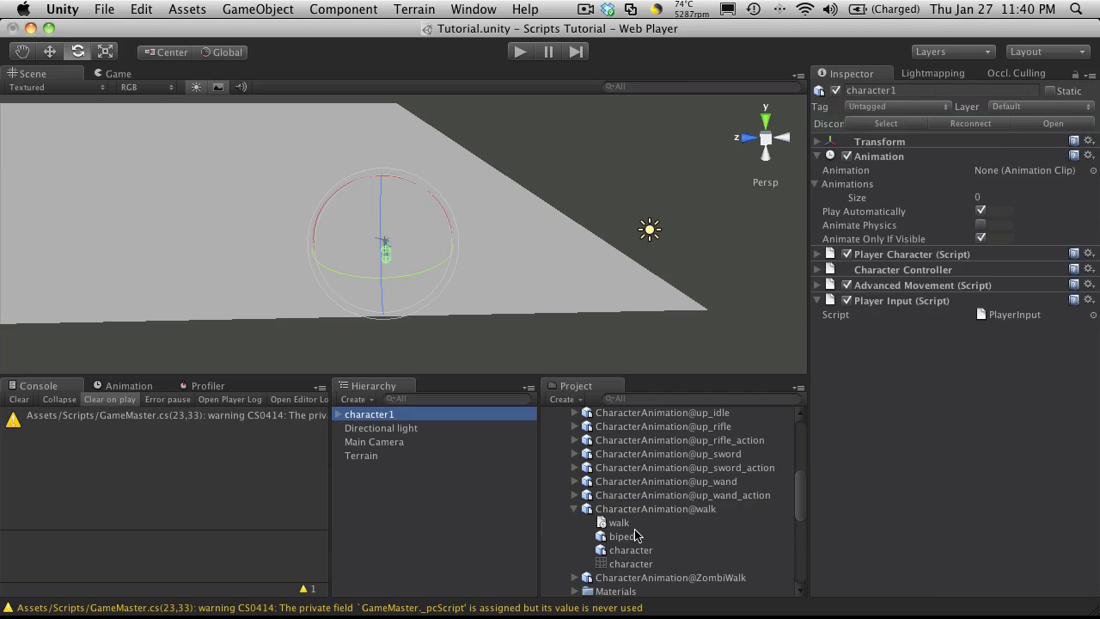
drag(622, 525, 1007, 172)
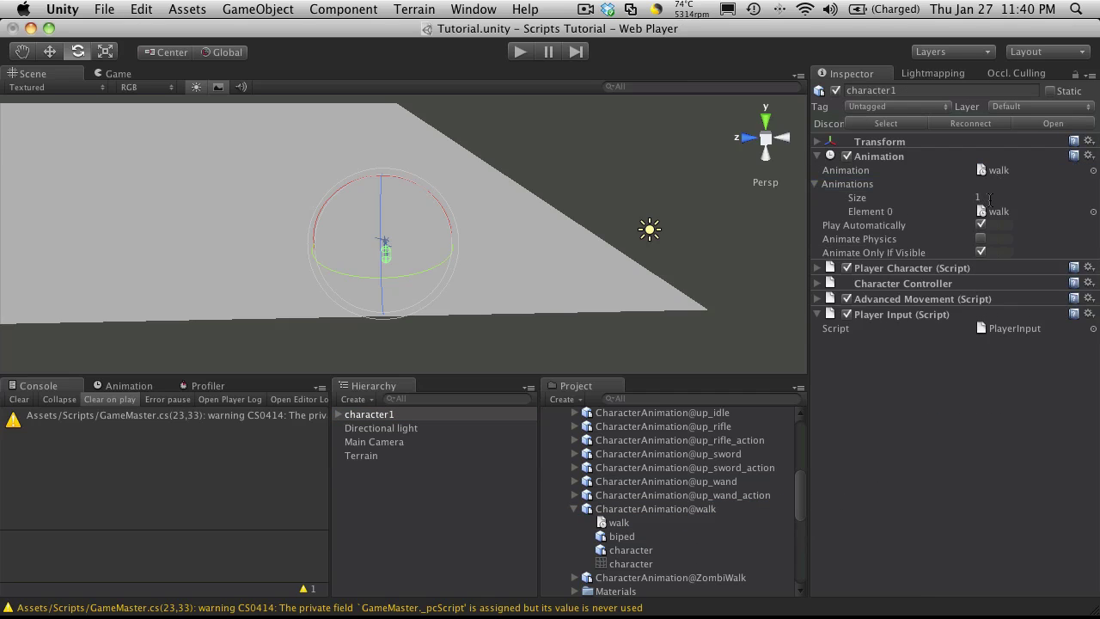
Step: Set character1's Animations list size to 3, then to 4
click(990, 199)
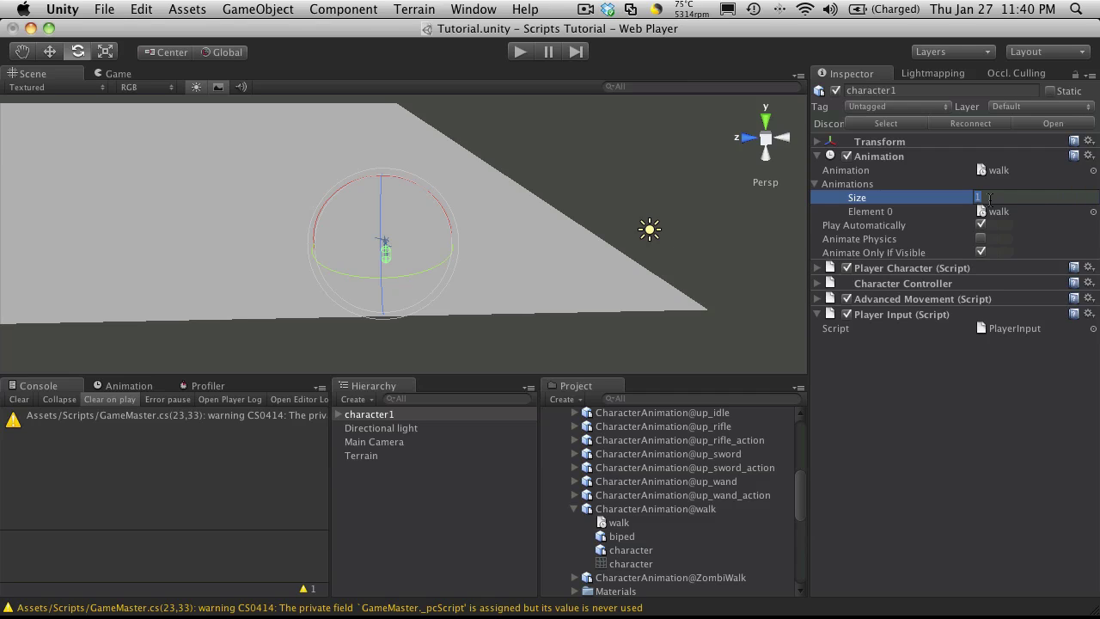
text(3)
key(Return)
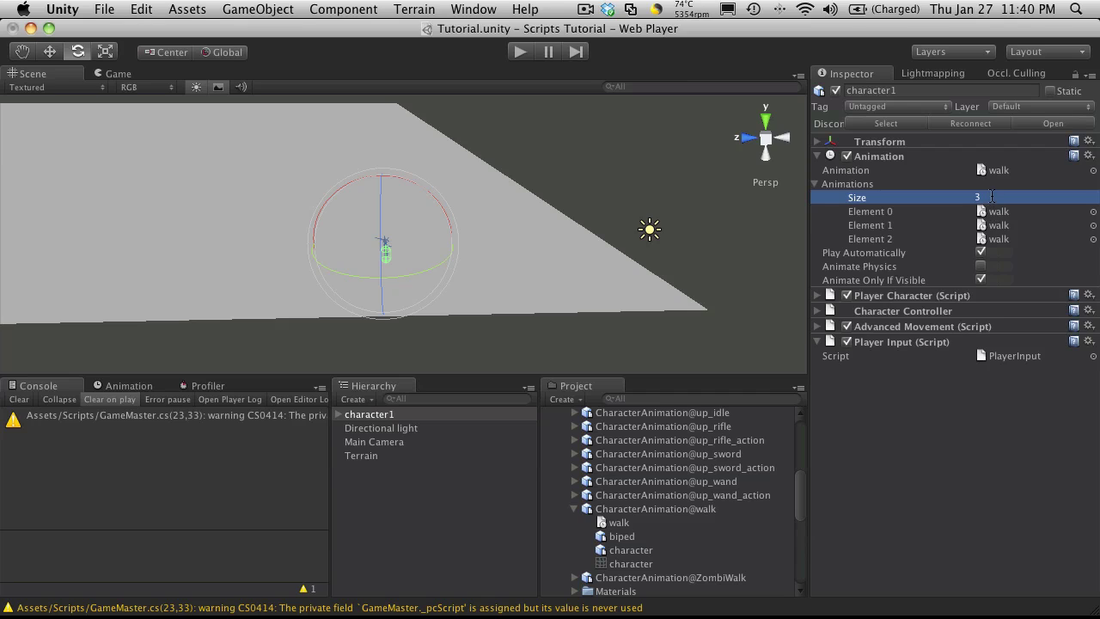
click(991, 197)
text(4)
key(Return)
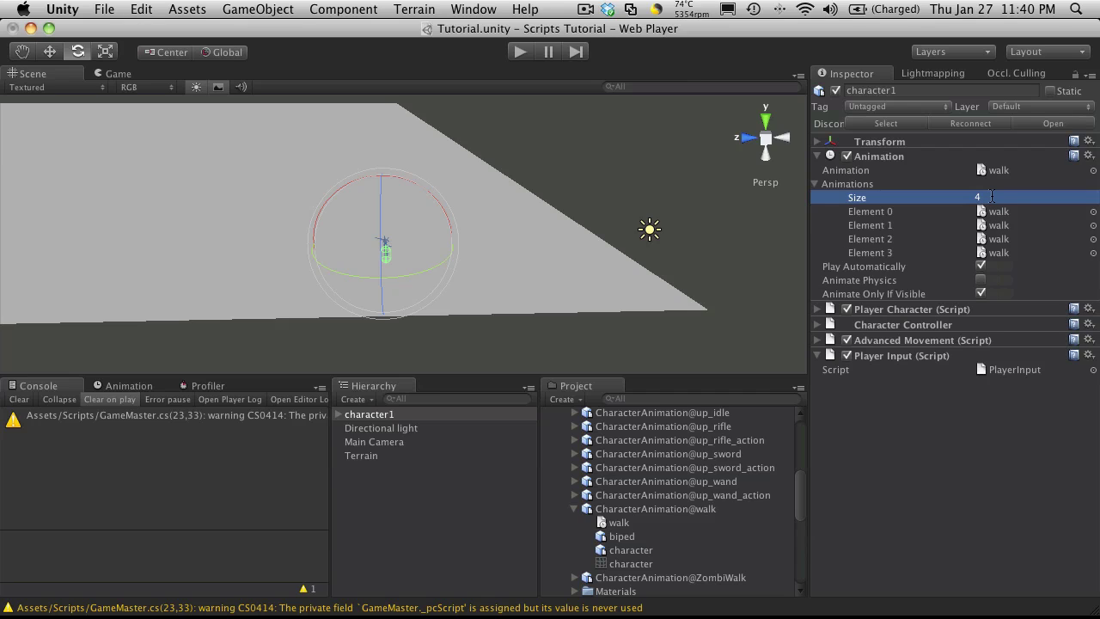
Step: Make idle the default animation and Element 0, keeping the list at four entries
click(575, 509)
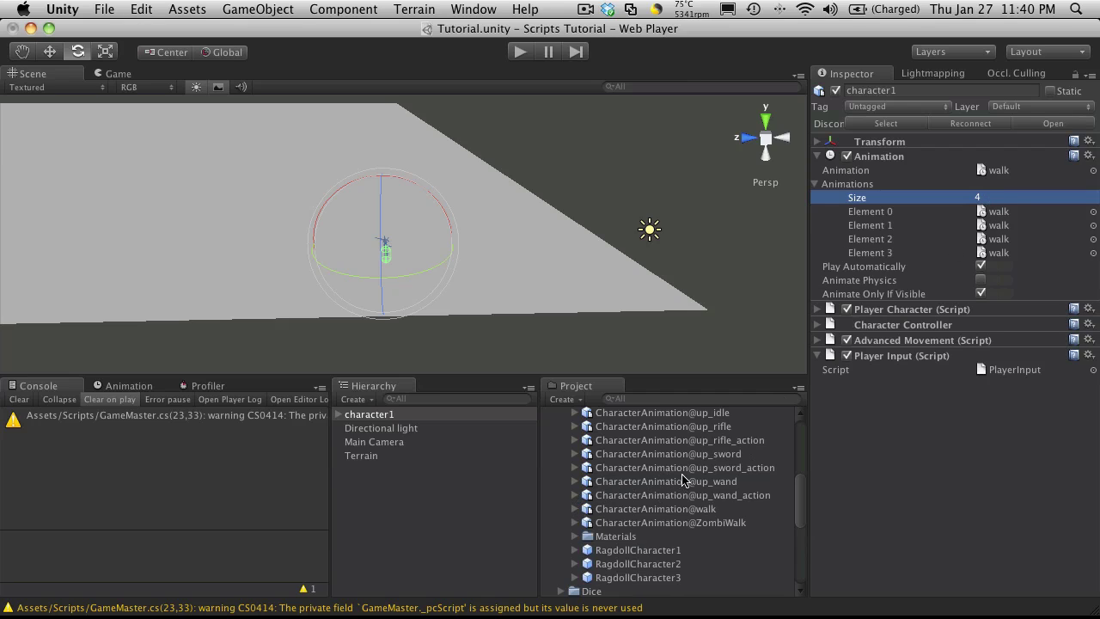
scroll(670, 480, up, 5)
scroll(606, 470, up, 5)
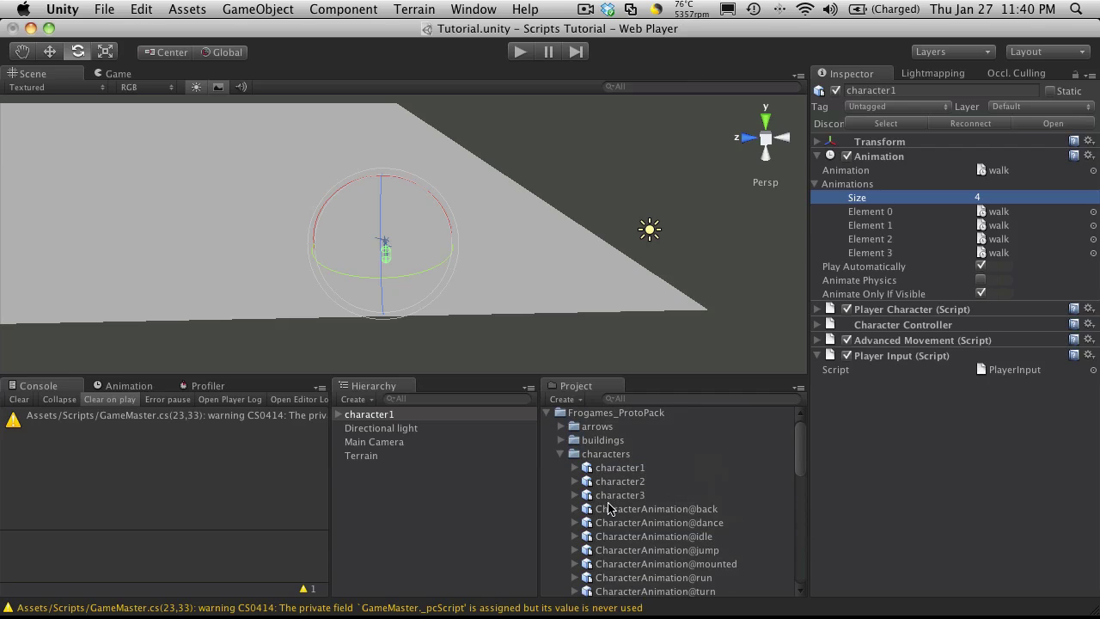
click(575, 536)
scroll(623, 514, down, 2)
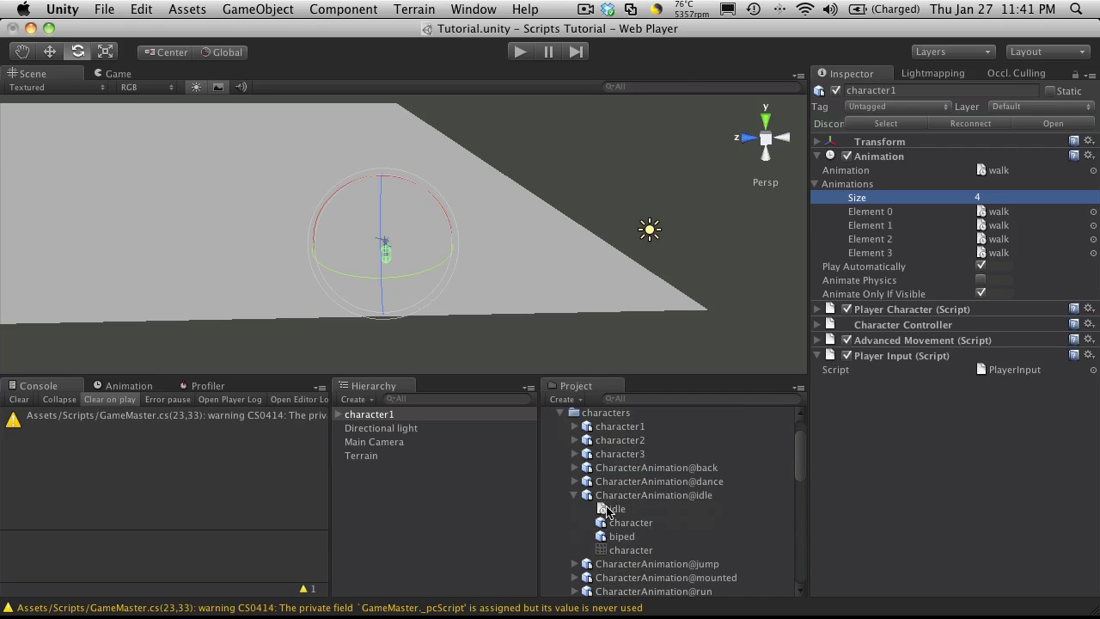
drag(607, 510, 1010, 175)
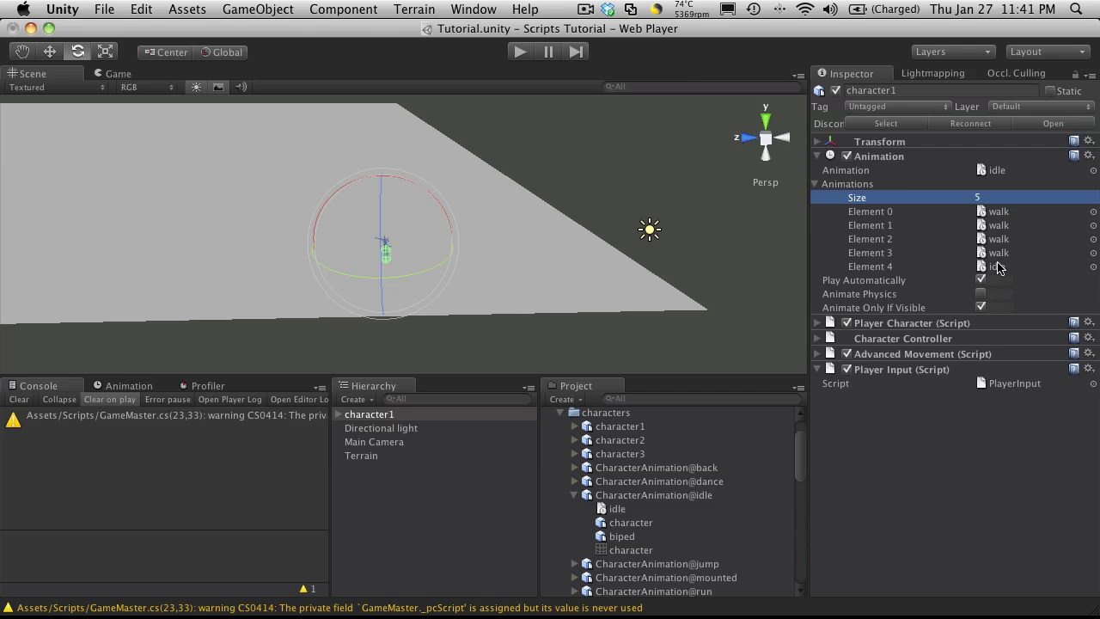
drag(623, 513, 996, 212)
click(994, 198)
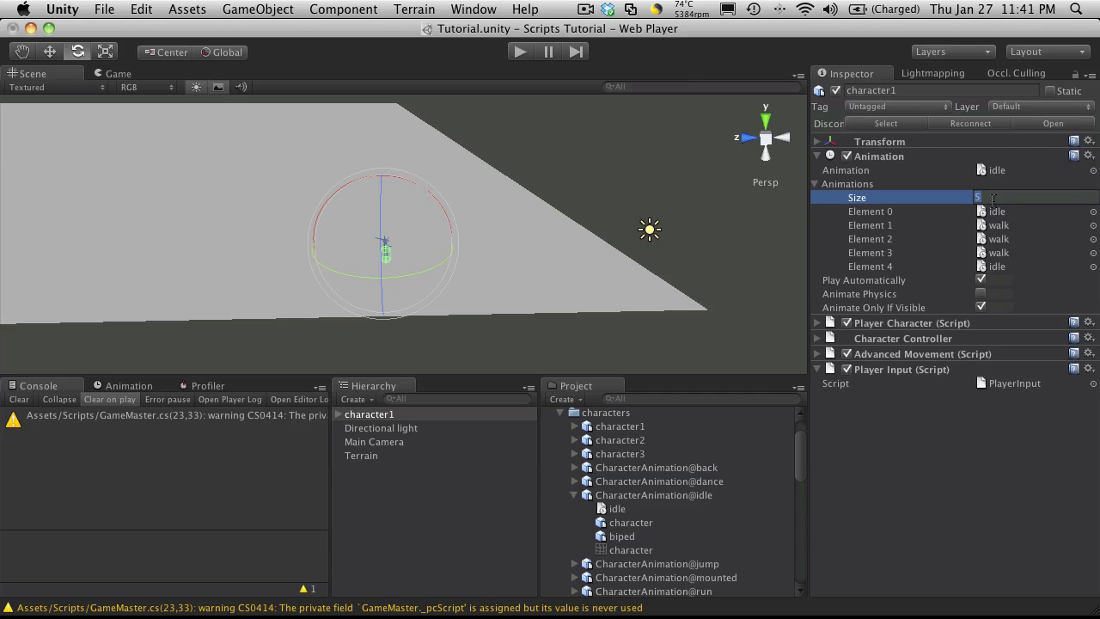
text(4)
key(Return)
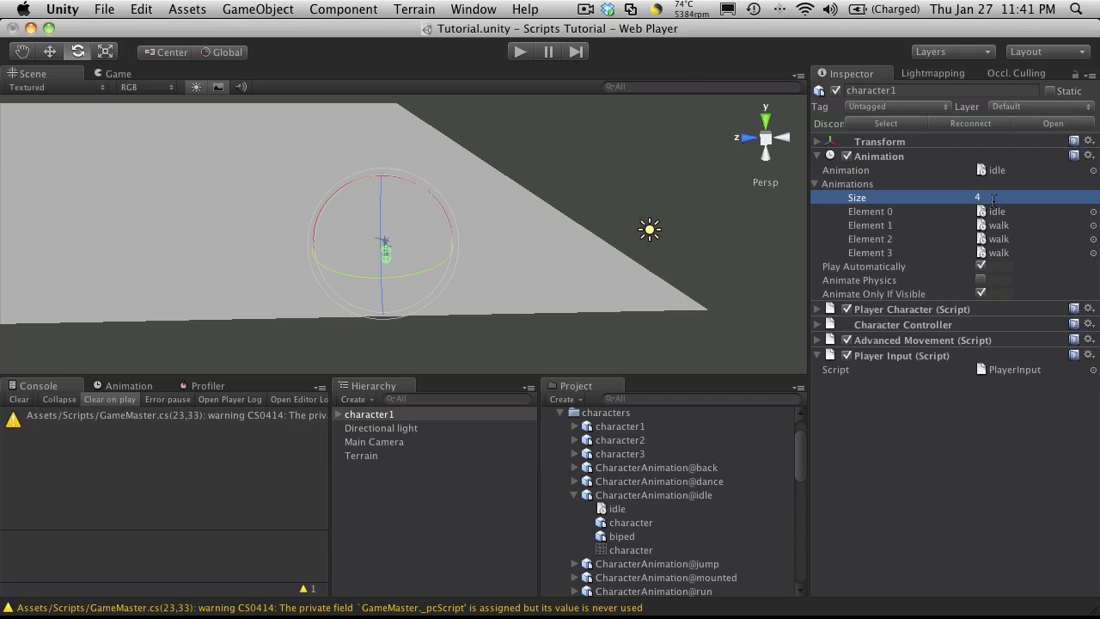
Step: Open AdvancedMovement.cs and review the player and mob animation name lists in its summary comment
click(817, 341)
double_click(1016, 359)
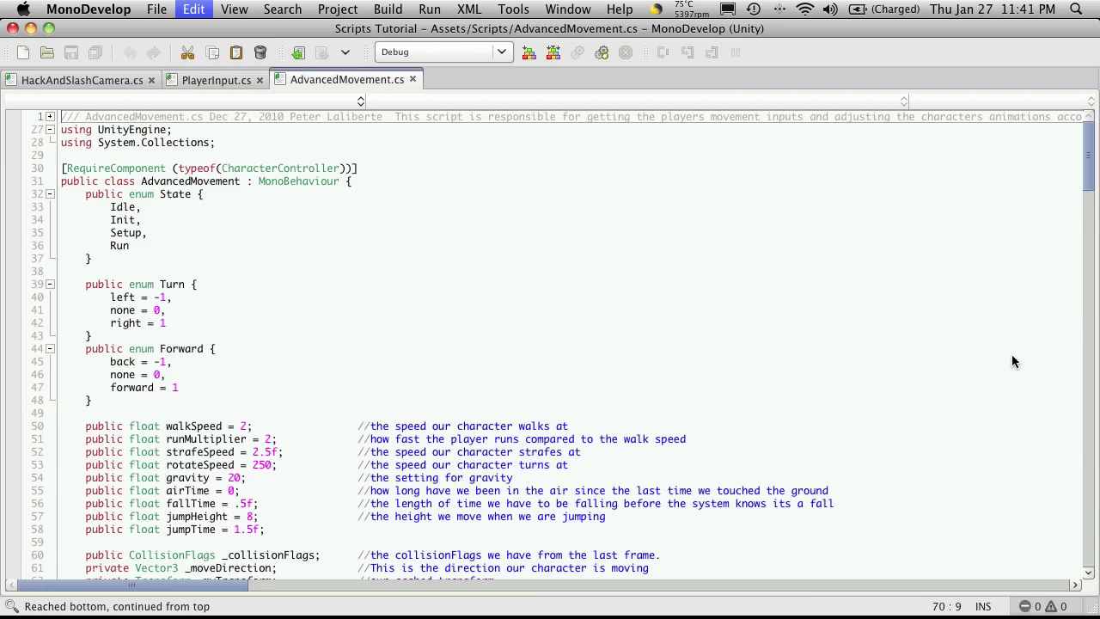
scroll(390, 252, down, 4)
scroll(375, 246, up, 4)
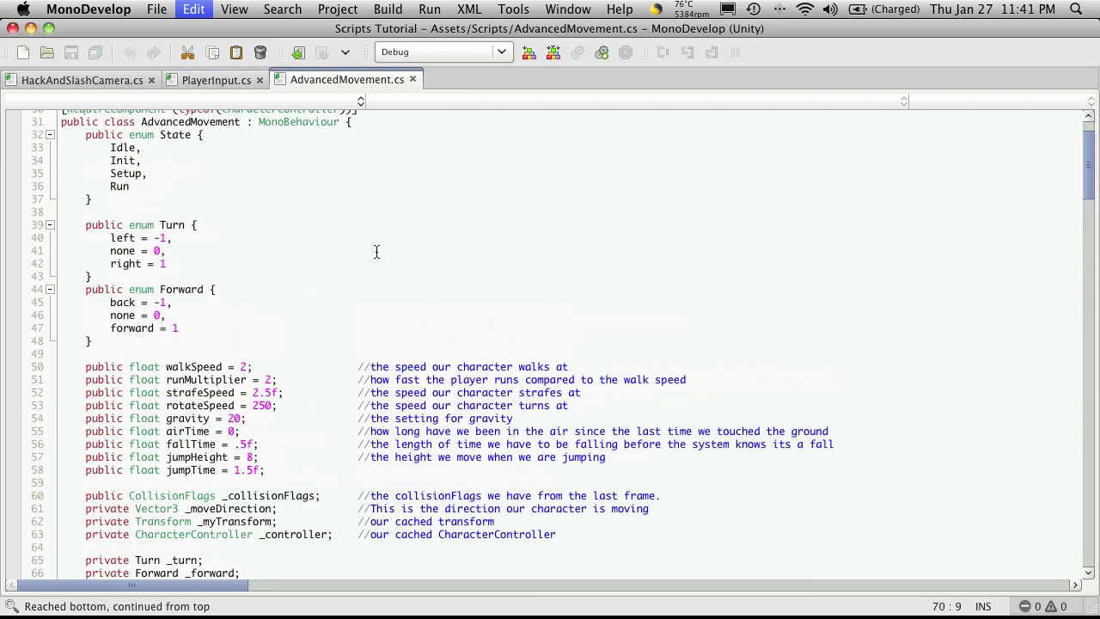
click(49, 116)
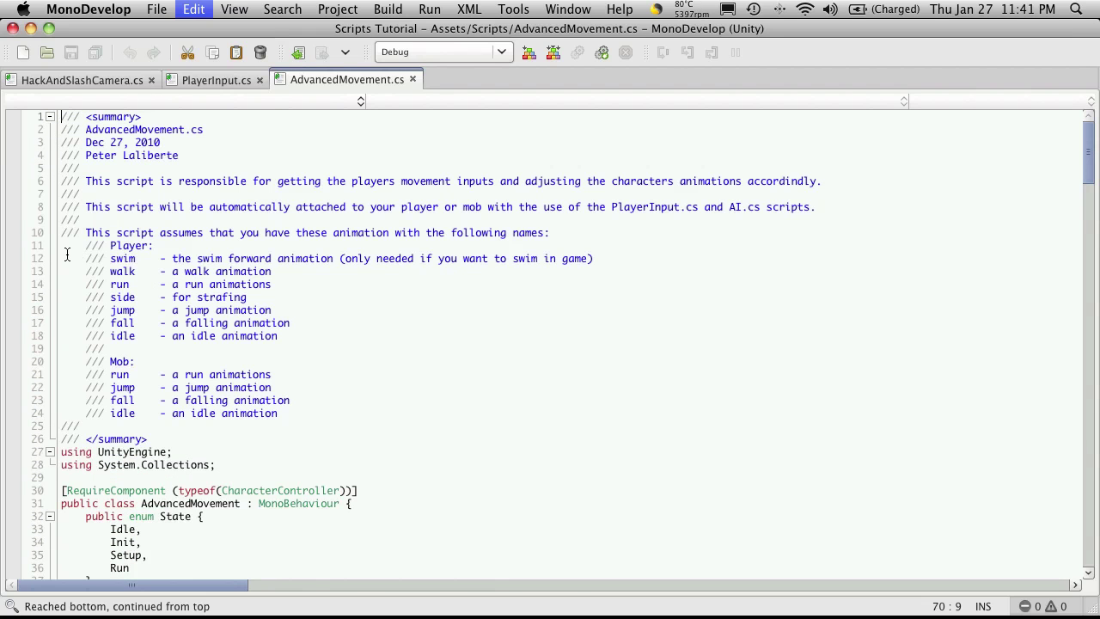
drag(67, 254, 369, 336)
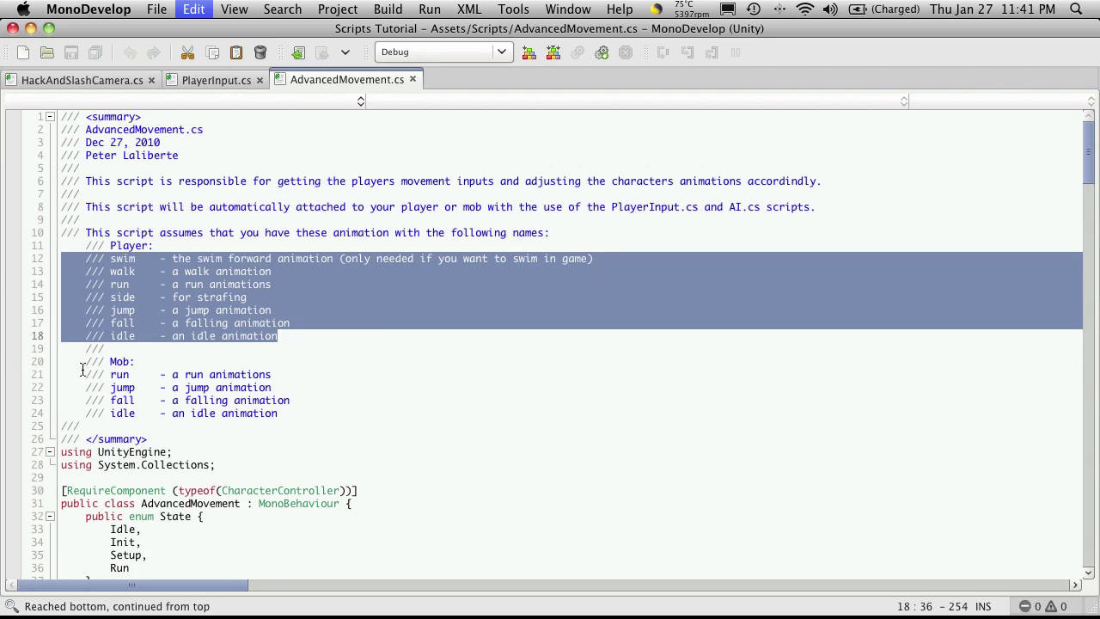
drag(72, 378, 280, 420)
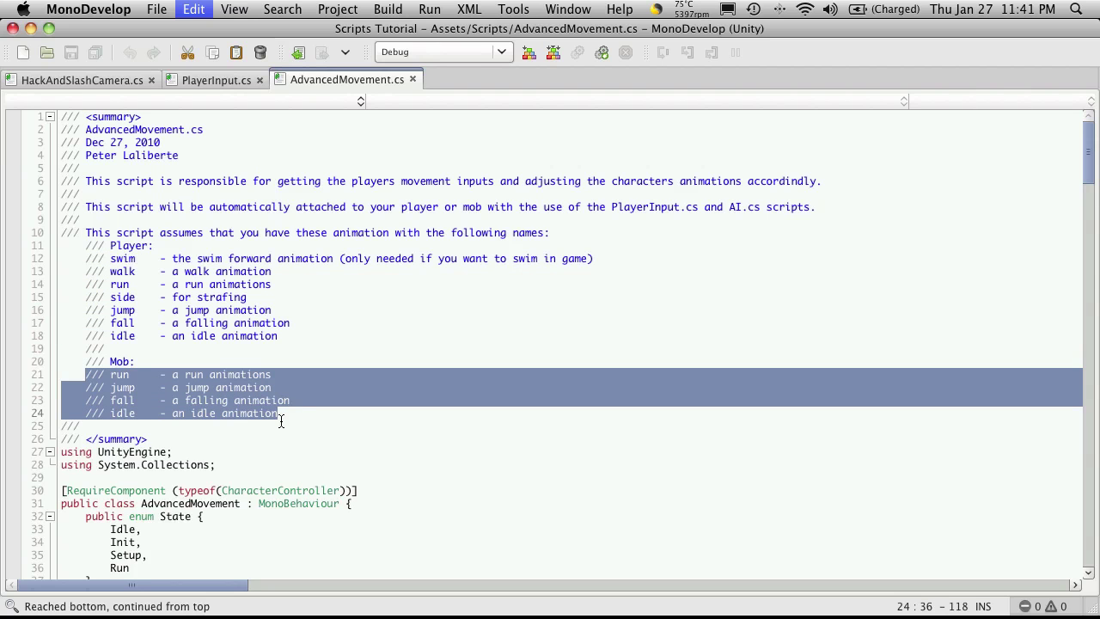
click(342, 322)
scroll(435, 354, down, 9)
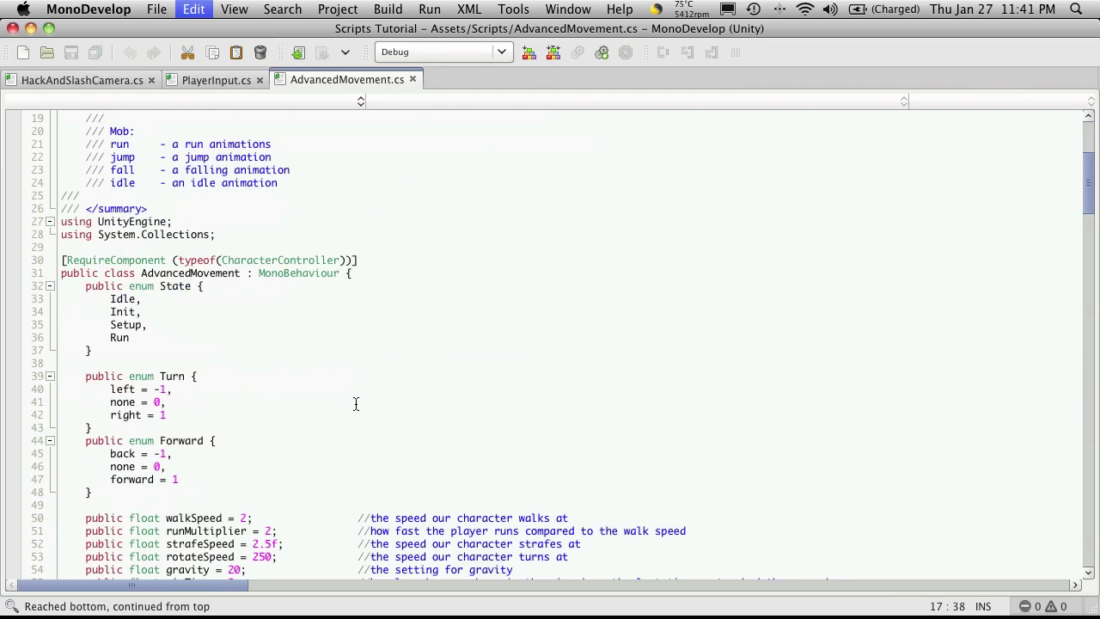
scroll(356, 406, up, 9)
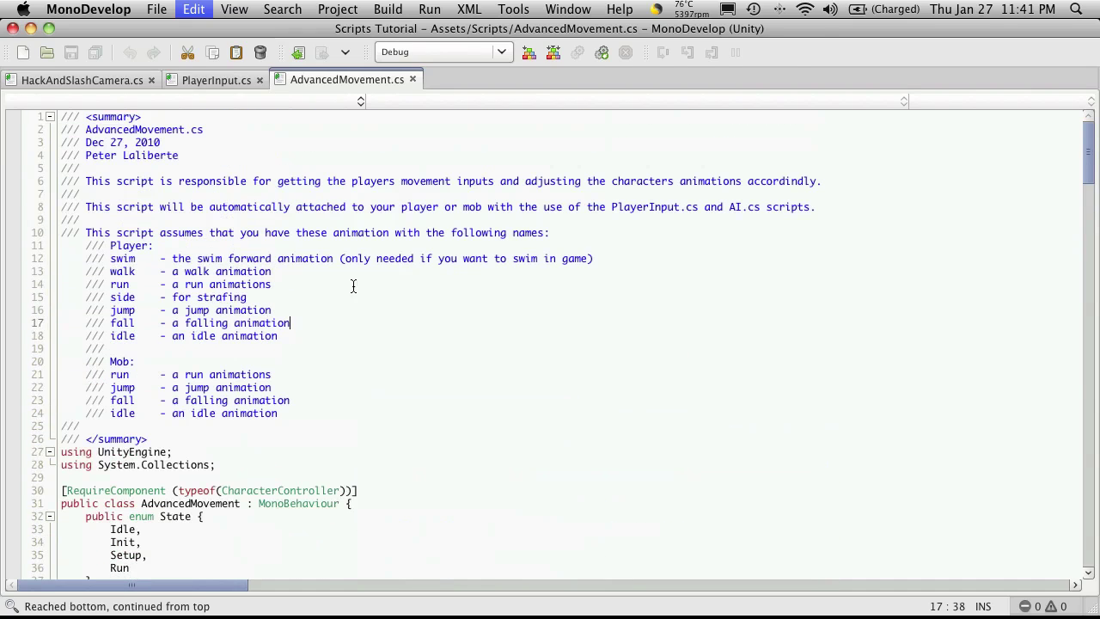
click(50, 116)
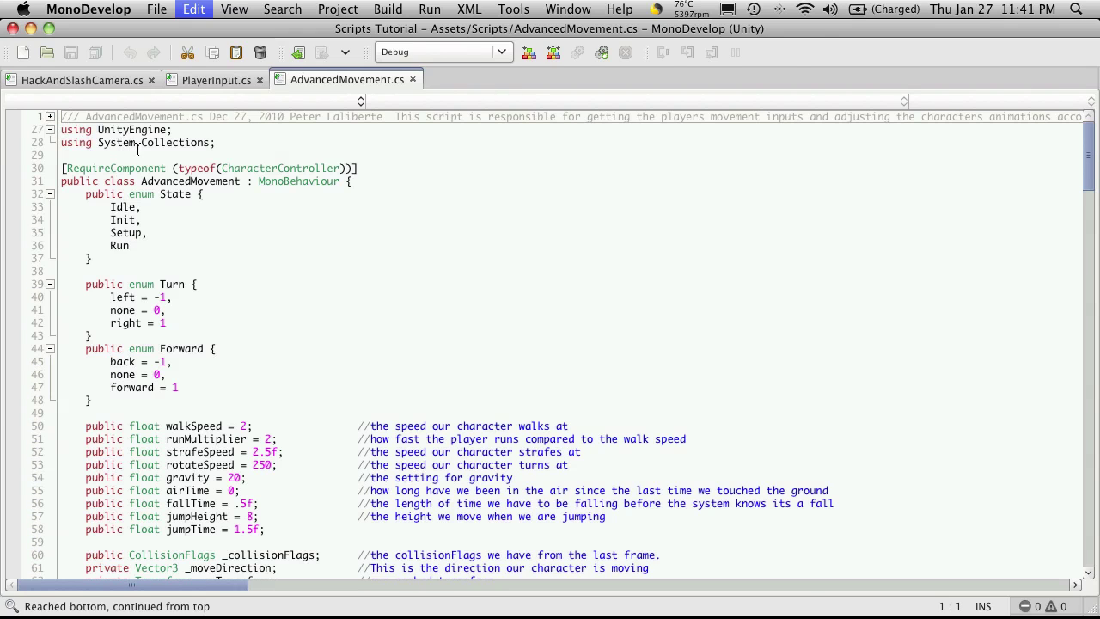
key(super+Tab)
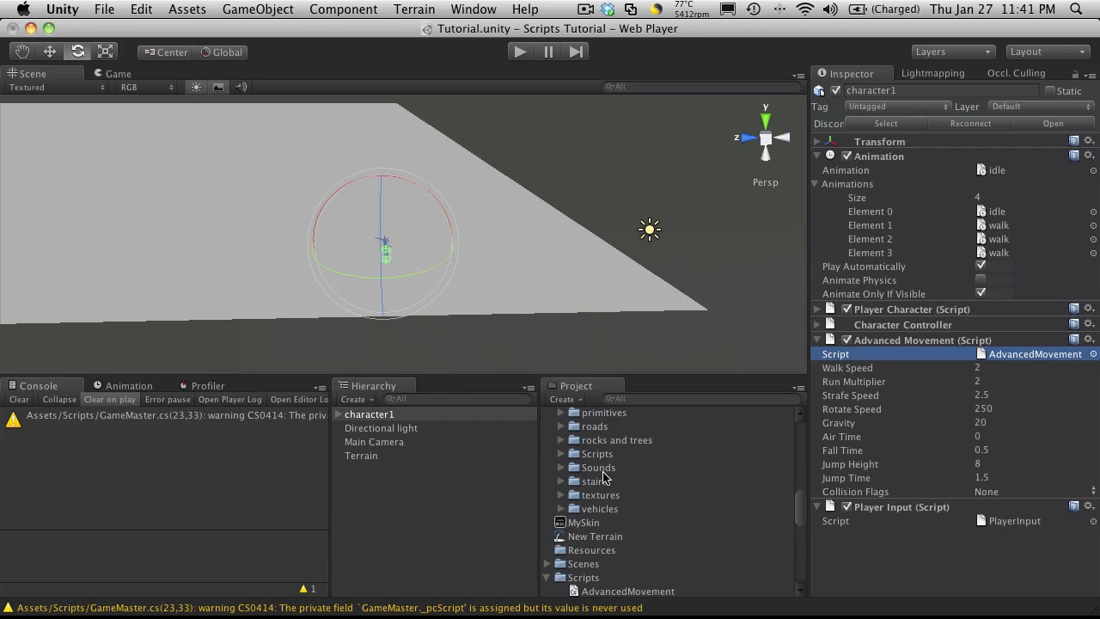
Step: Assign the run clip to Element 3 of character1's animation list
scroll(633, 487, up, 1)
scroll(632, 487, down, 10)
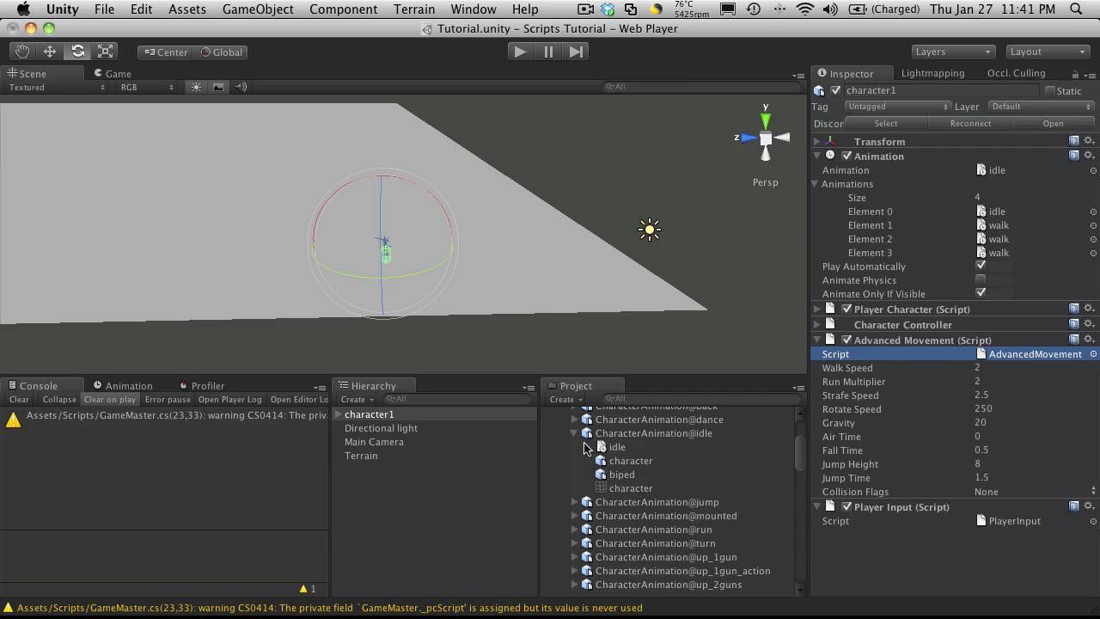
click(575, 434)
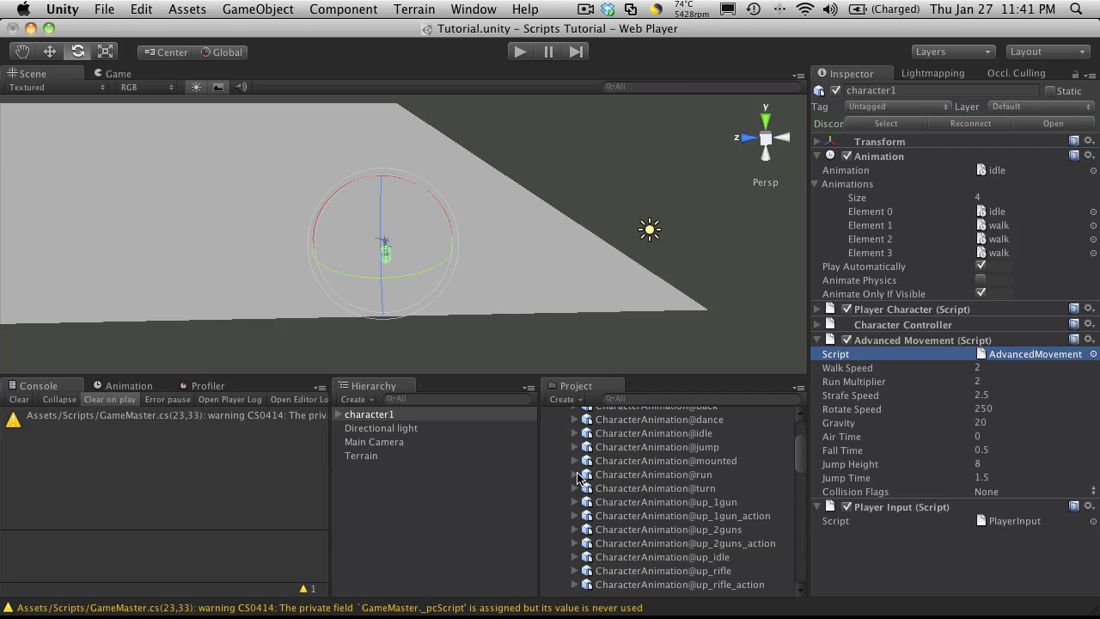
click(576, 475)
drag(617, 488, 993, 254)
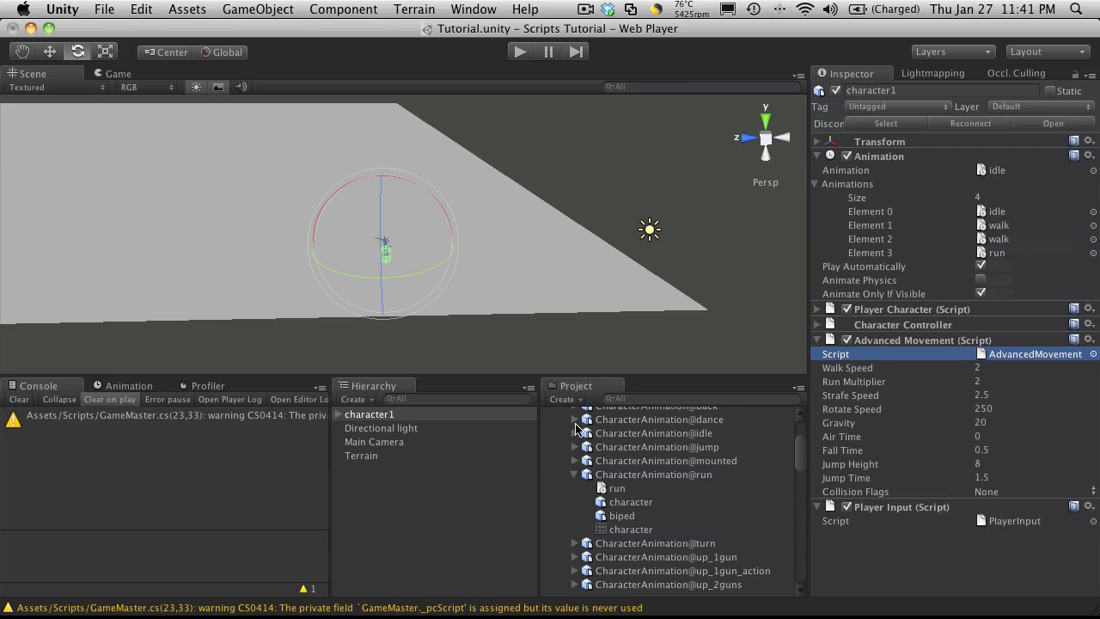
Step: Assign the jump clip to Element 2 and save the scene
click(575, 474)
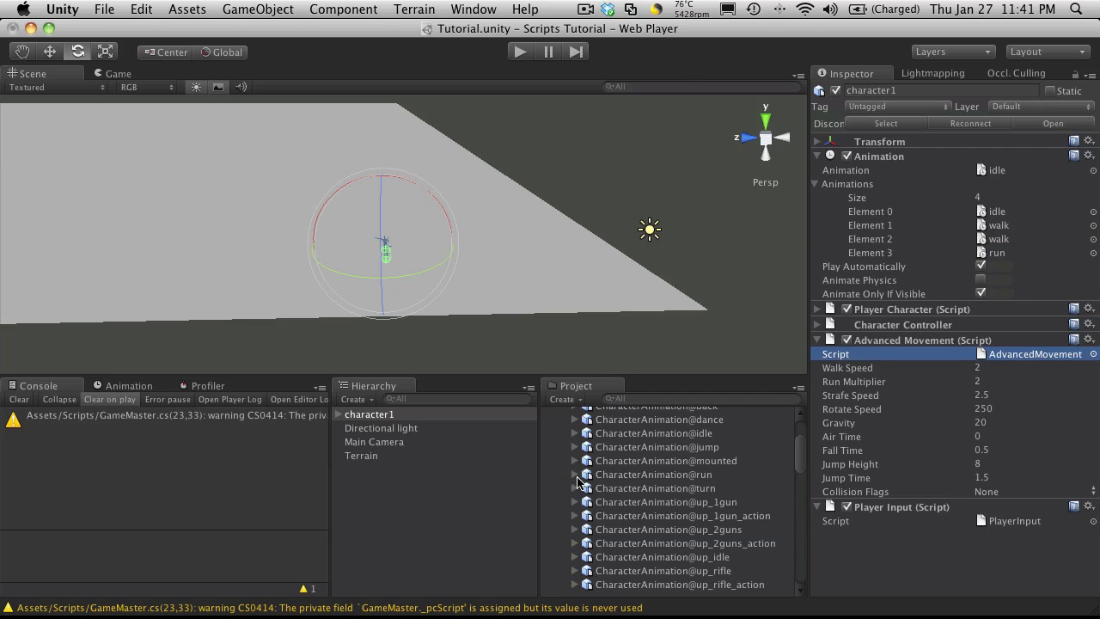
click(575, 446)
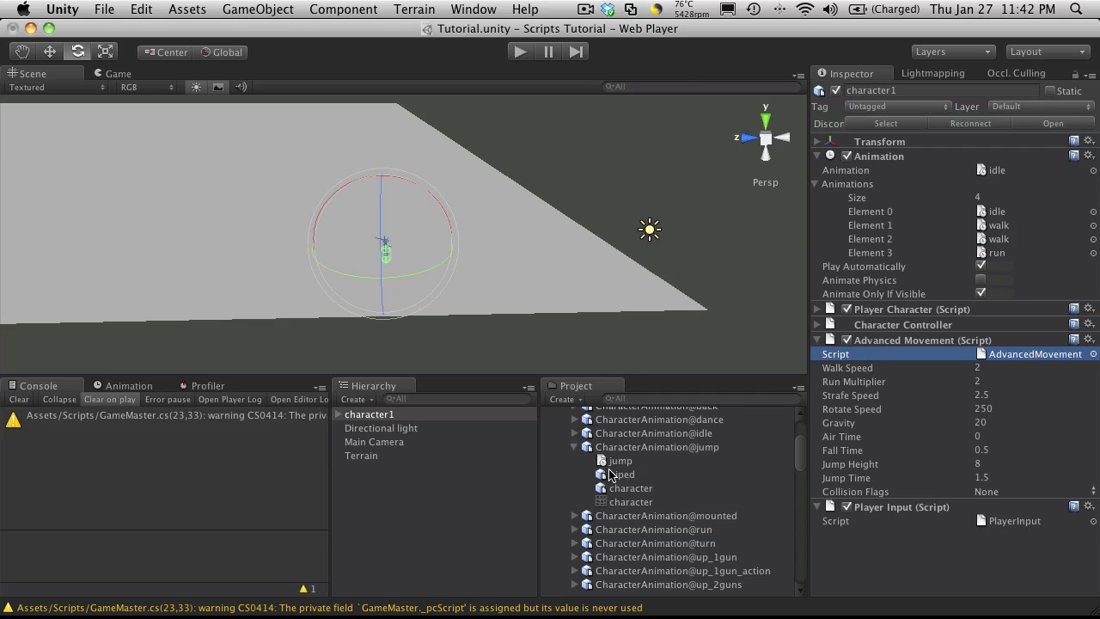
drag(615, 465, 995, 246)
key(super+s)
Step: Expand character1's Character Controller and frame the character in the Scene view
click(818, 341)
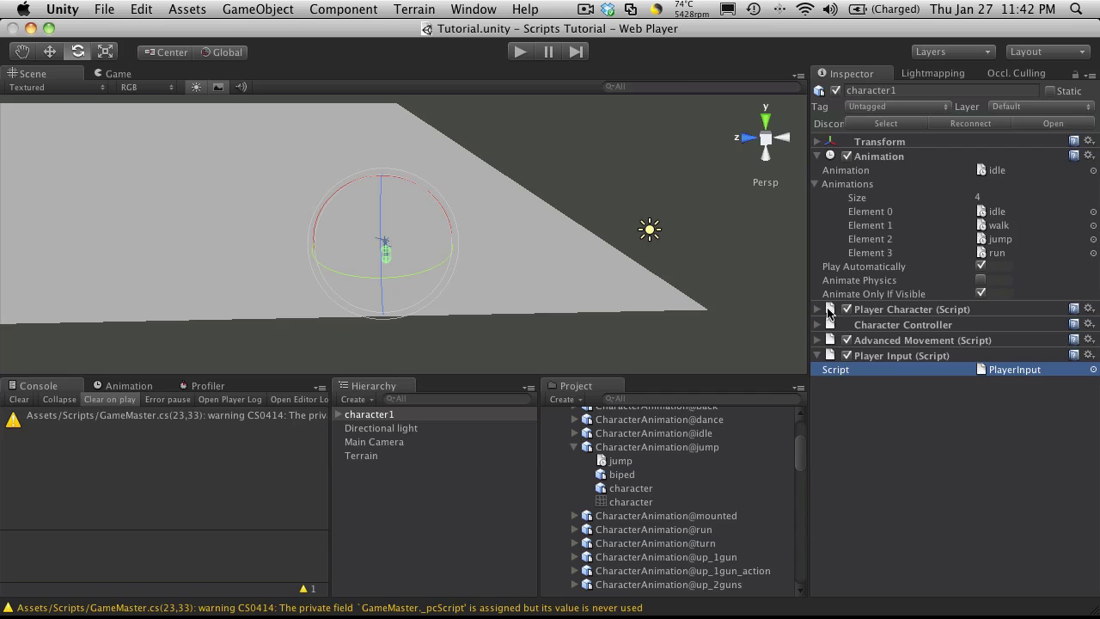
click(818, 309)
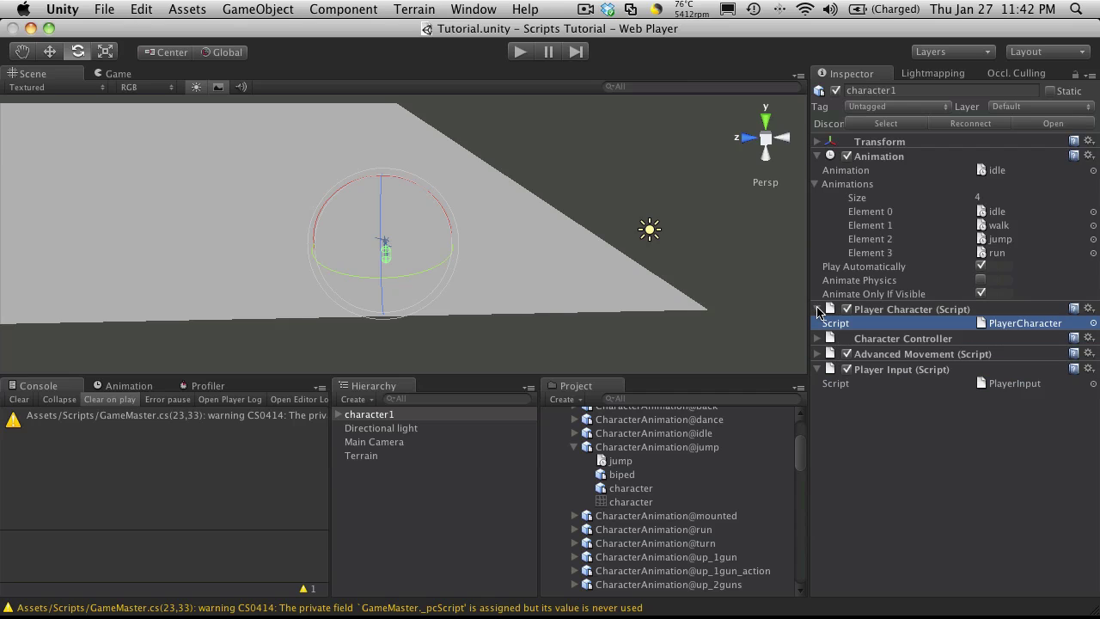
click(818, 309)
click(818, 323)
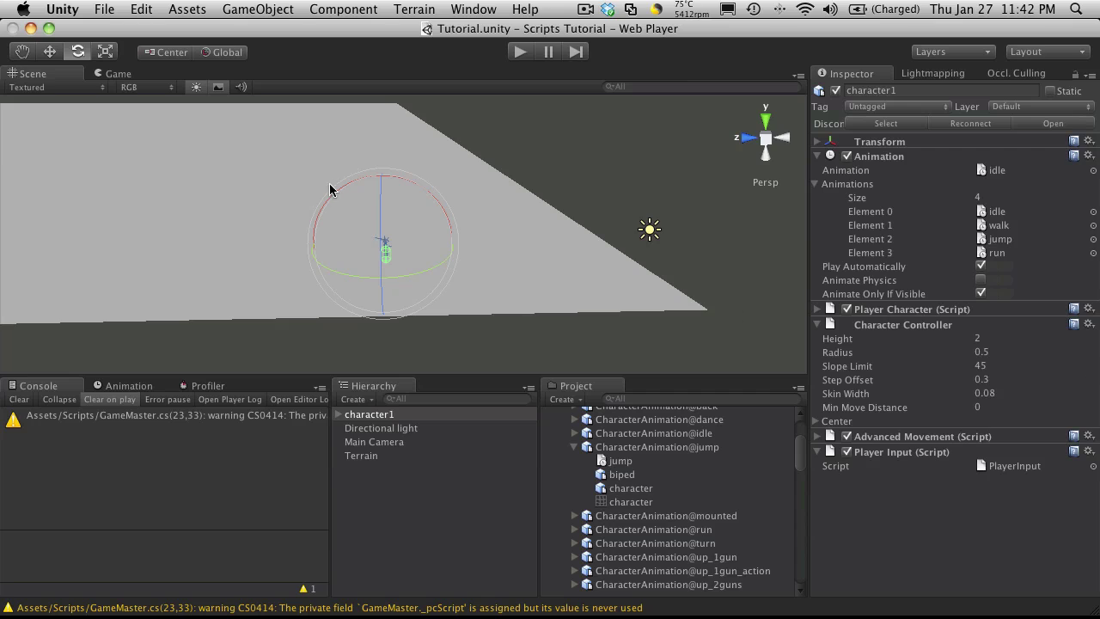
click(381, 414)
key(f)
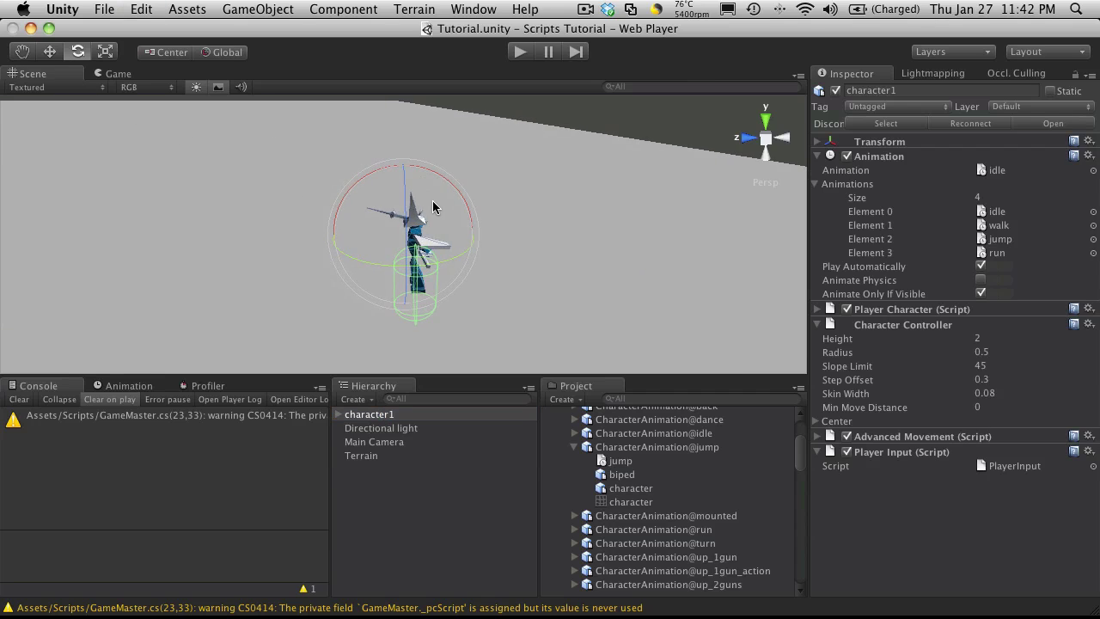
click(49, 52)
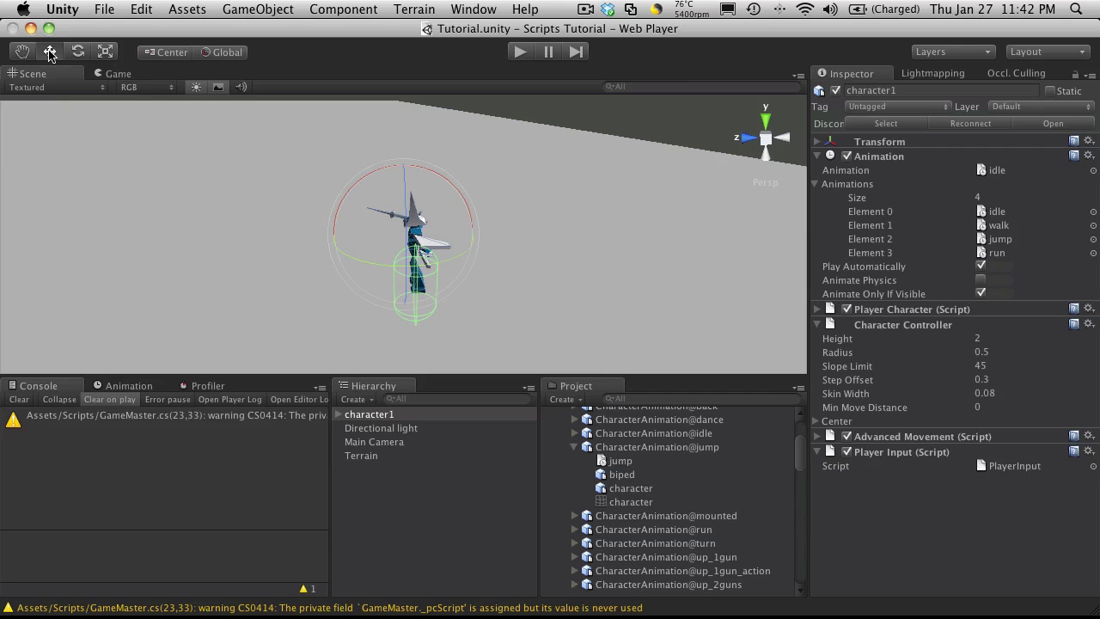
alt+drag(383, 196, 415, 250)
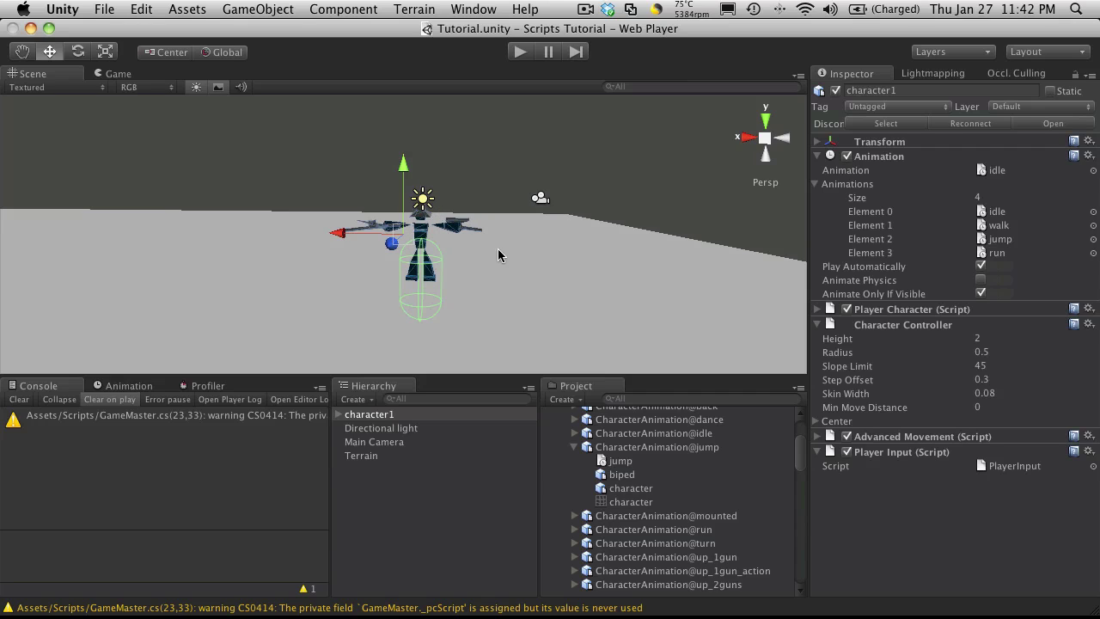
scroll(504, 233, up, 2)
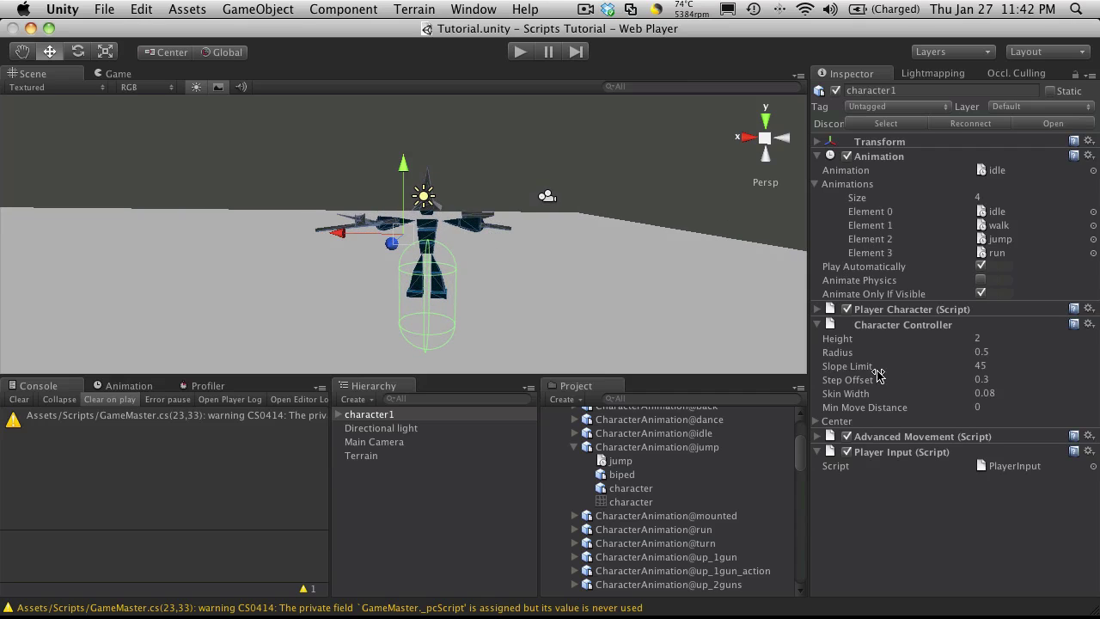
Step: Raise the Character Controller's centre Y to about 1.01 (1.009508)
click(817, 421)
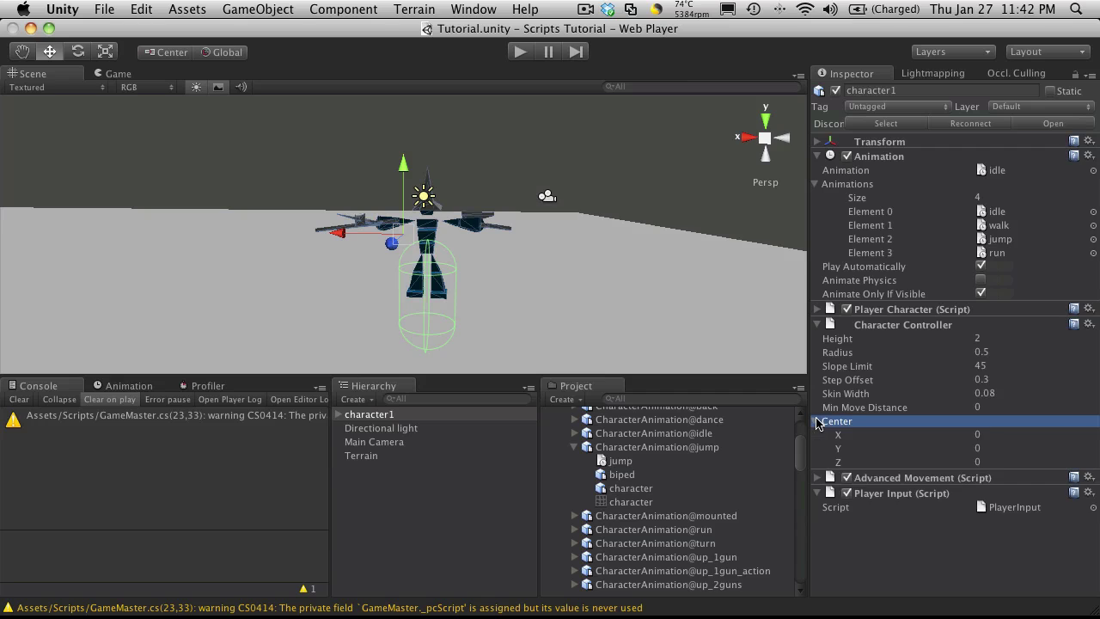
drag(846, 450, 876, 452)
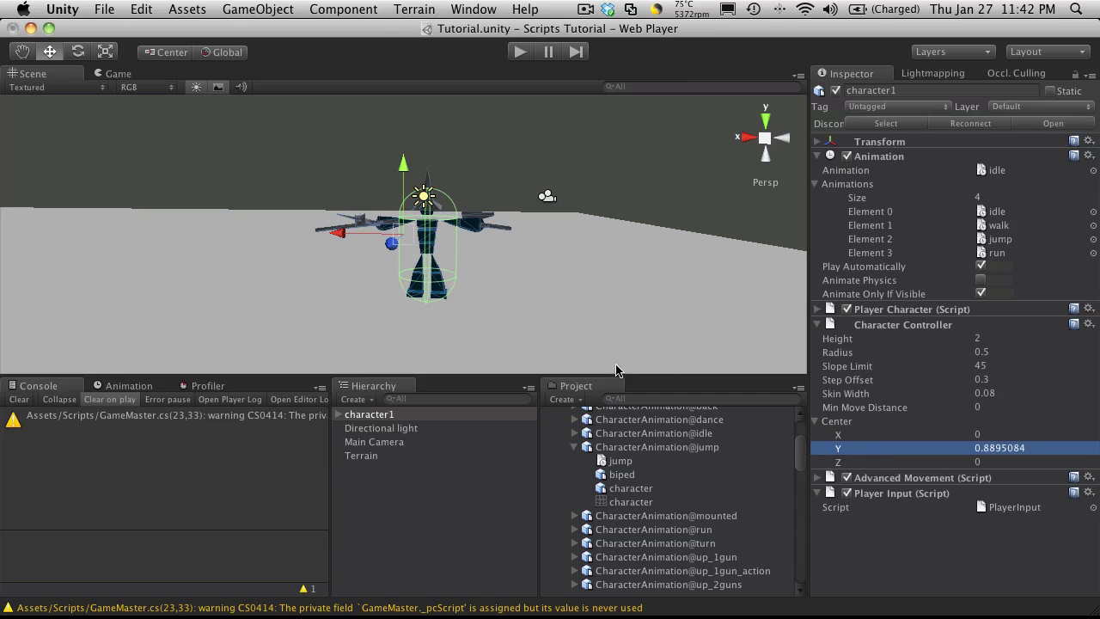
alt+drag(493, 241, 789, 315)
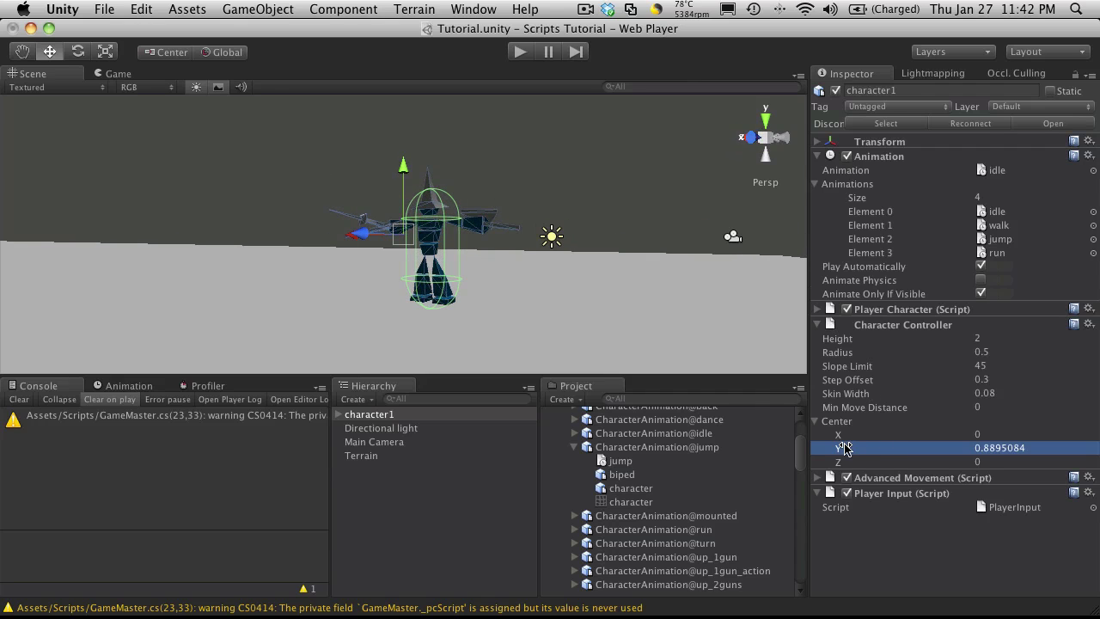
drag(847, 447, 851, 448)
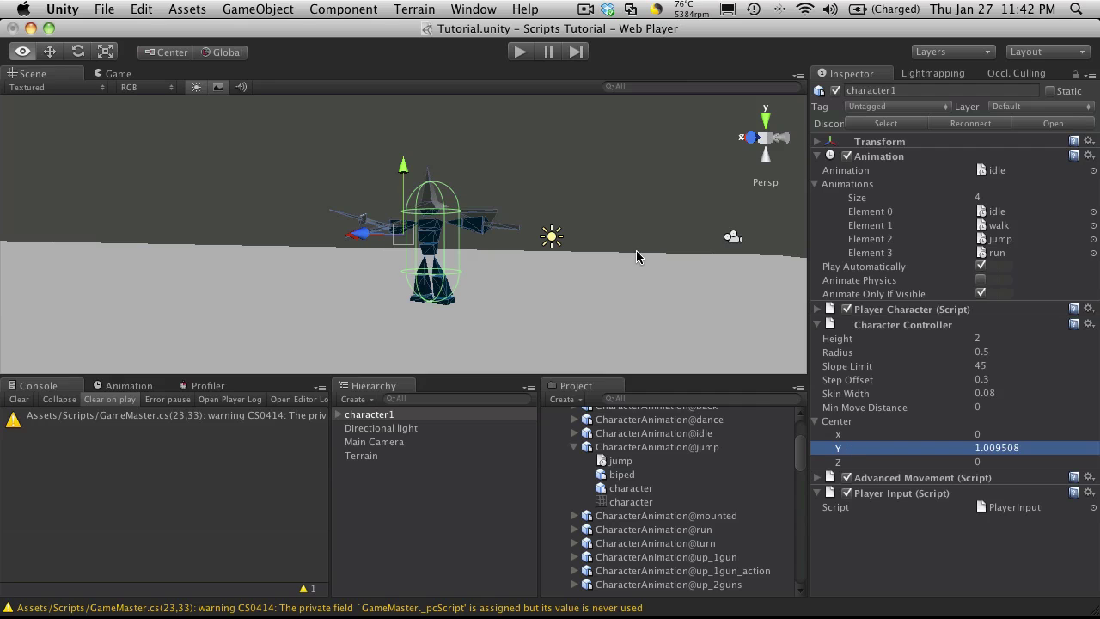
alt+drag(640, 253, 793, 287)
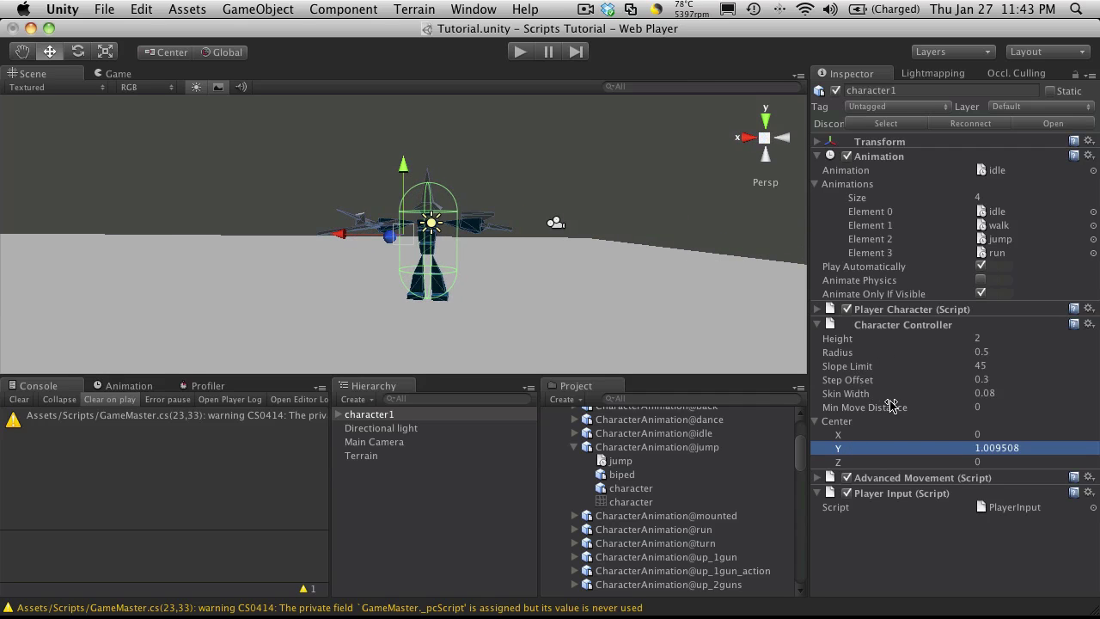
Step: Narrow the Character Controller radius from 0.5 to 0.35
click(885, 357)
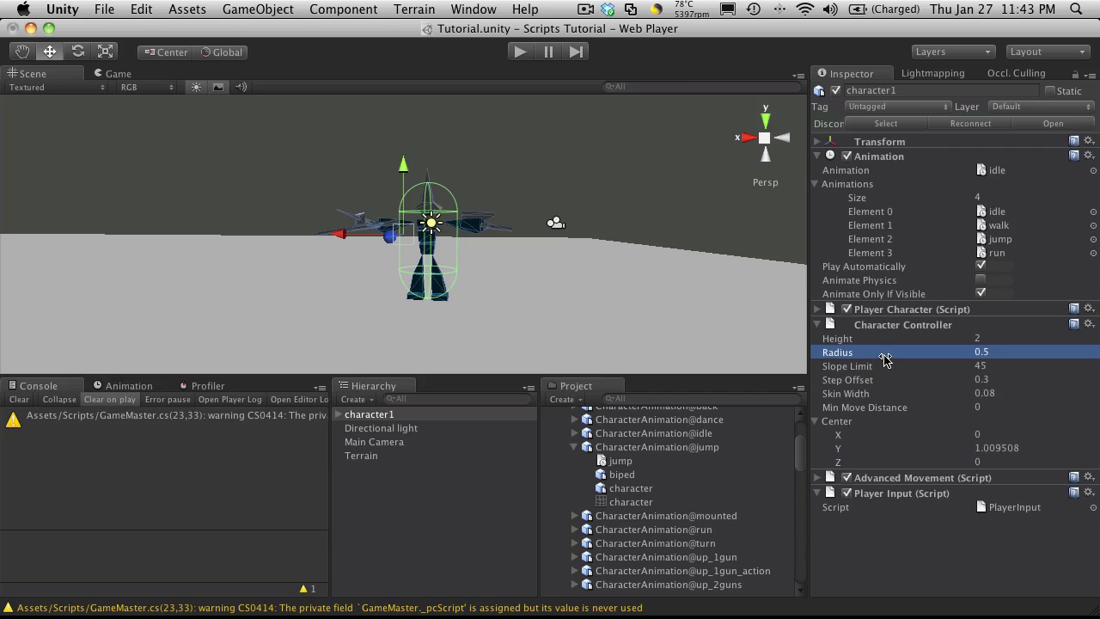
drag(885, 356, 874, 357)
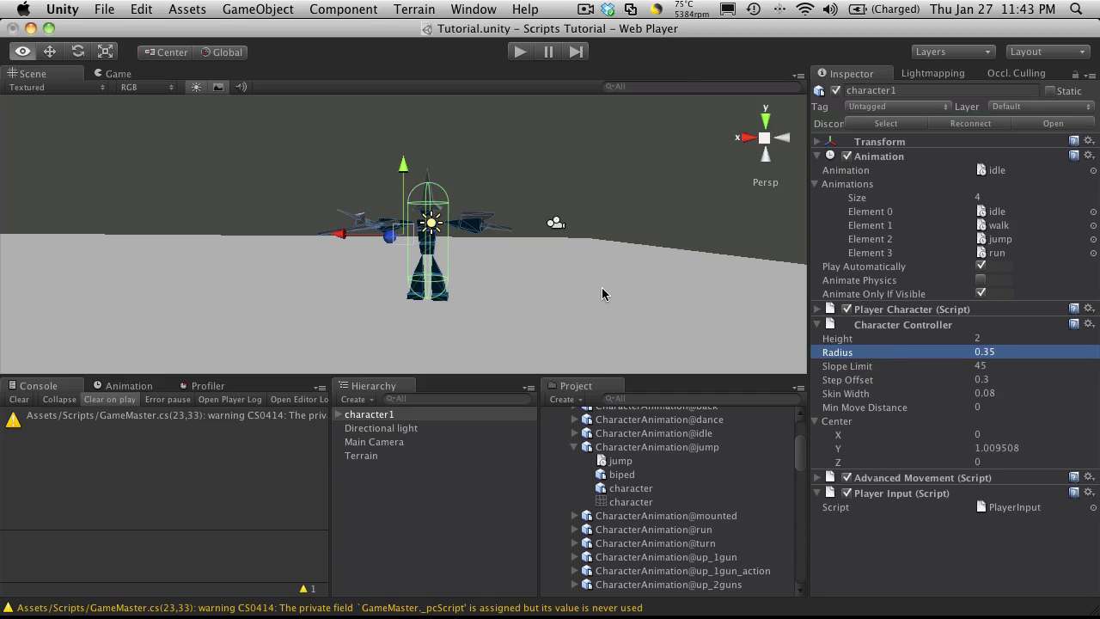
alt+drag(659, 242, 234, 248)
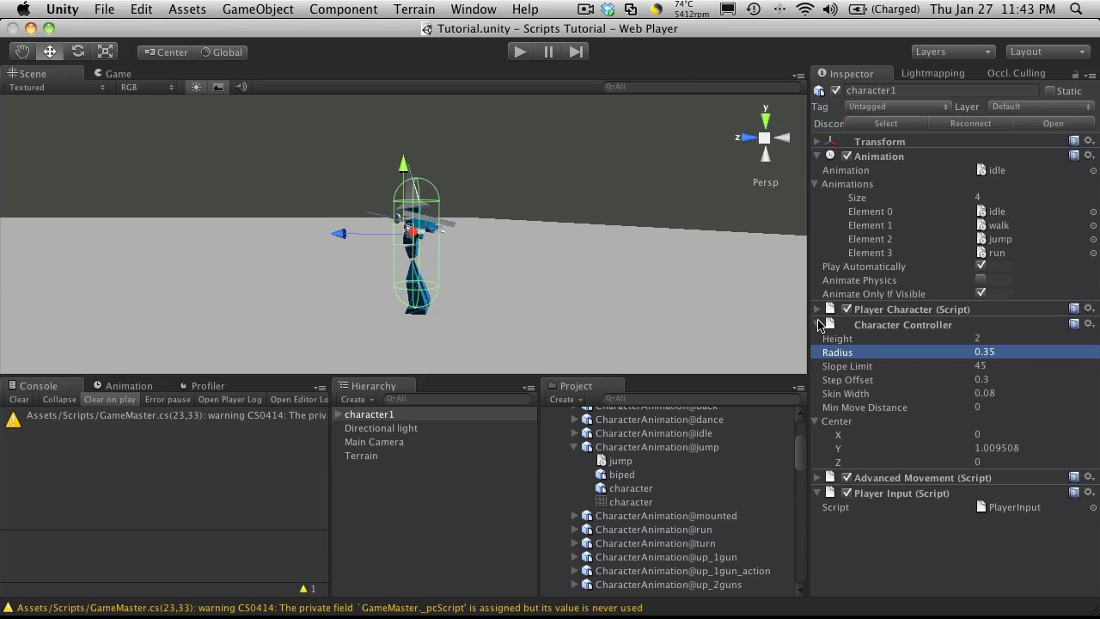
click(820, 325)
click(818, 341)
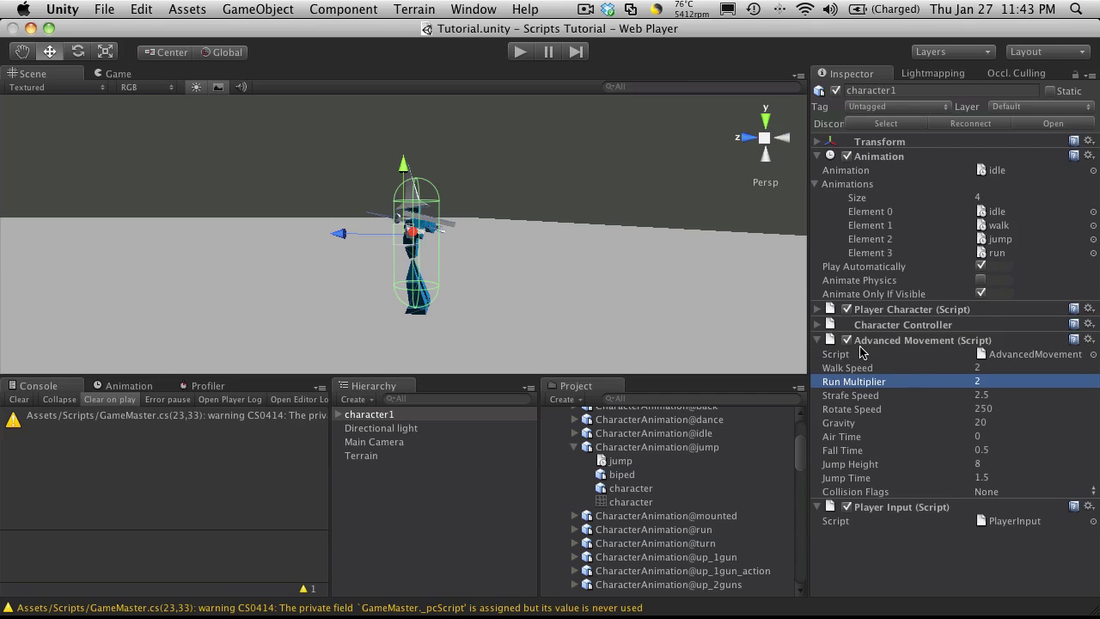
click(819, 340)
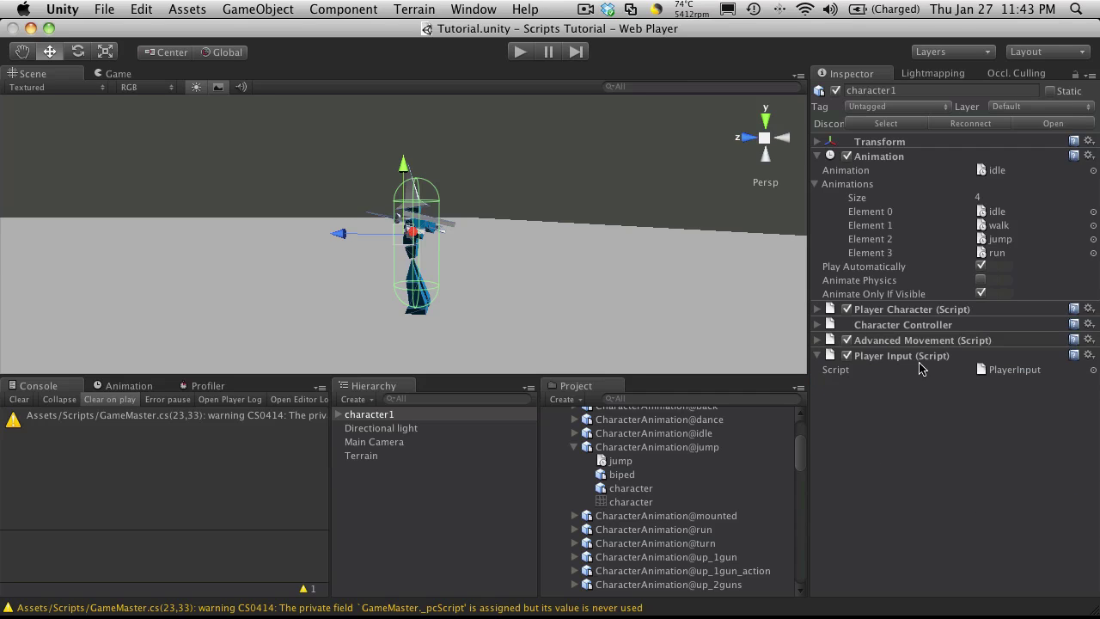
Step: Change '90' to '#90' in PlayerInput.cs's header comment and save the file
double_click(1035, 370)
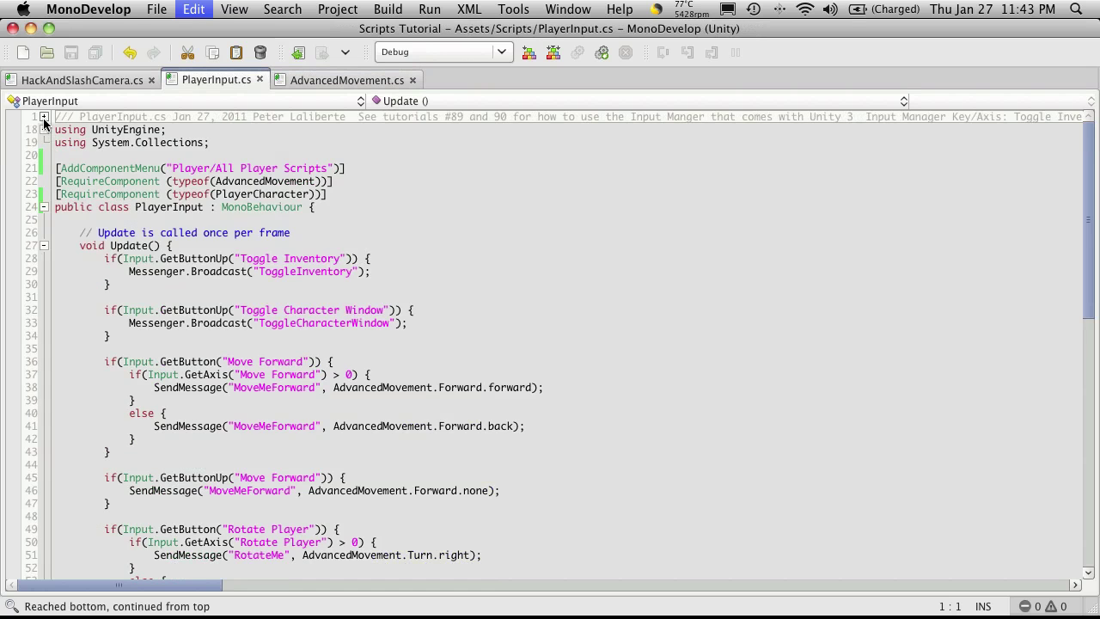
click(44, 118)
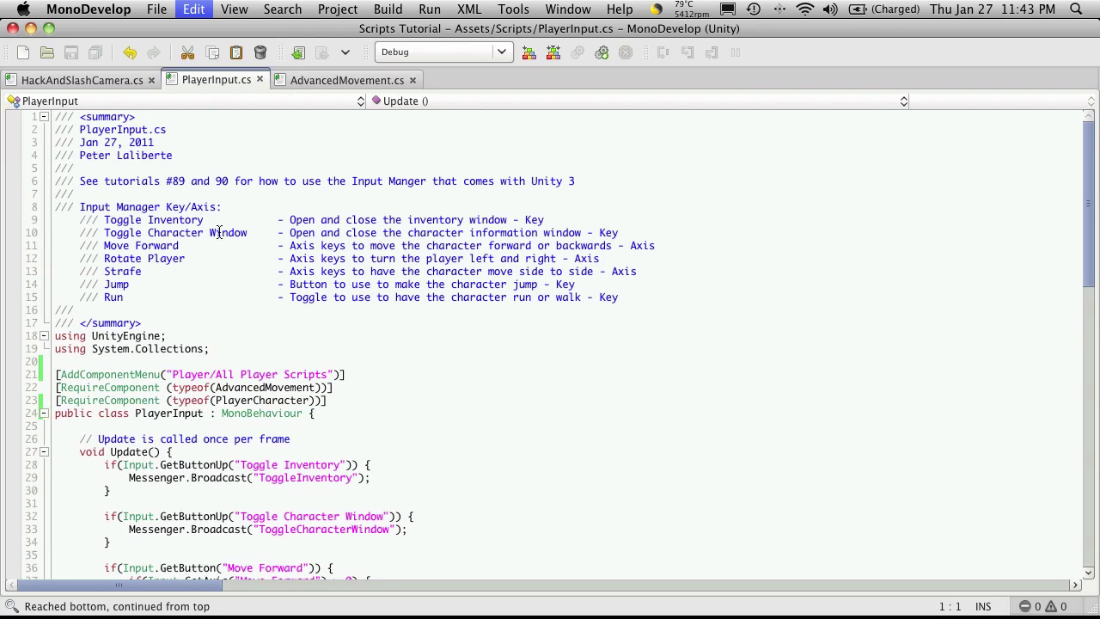
click(216, 181)
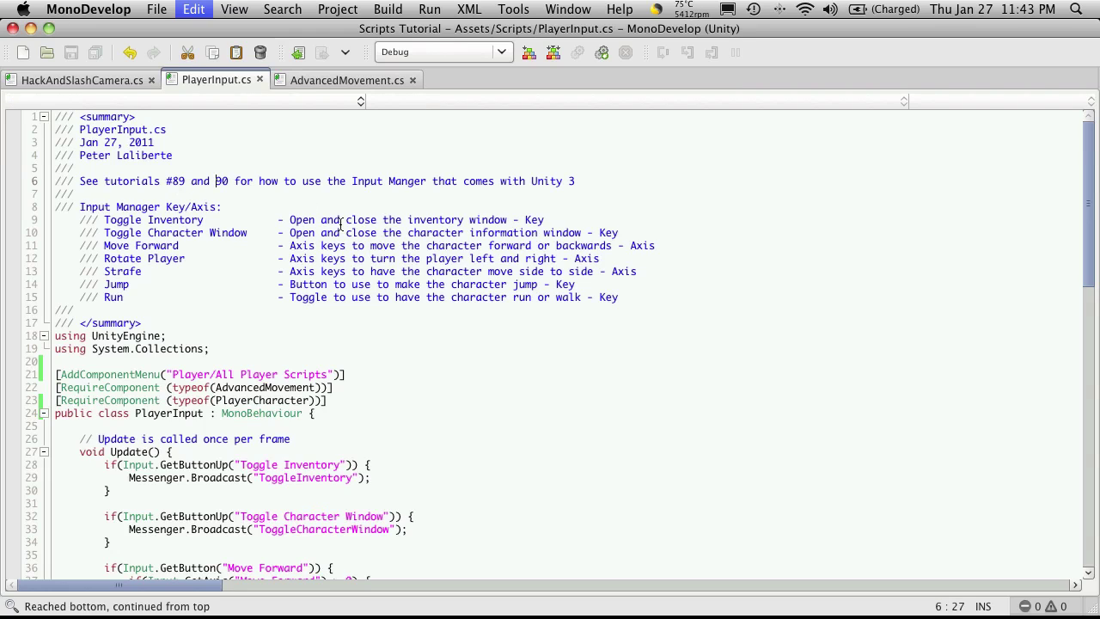
text(#)
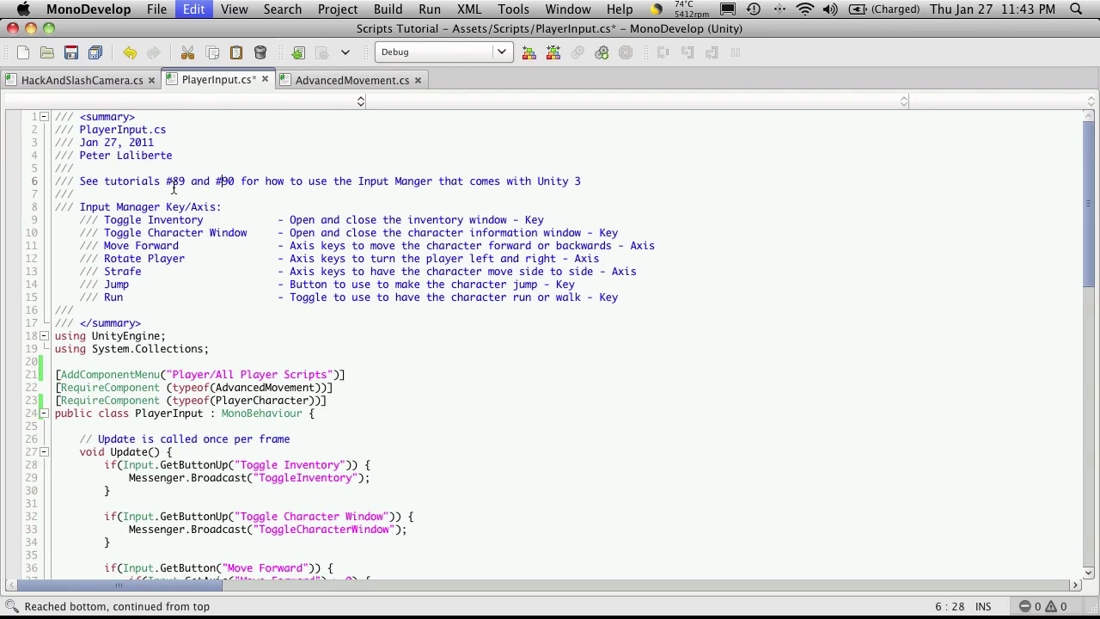
key(super+s)
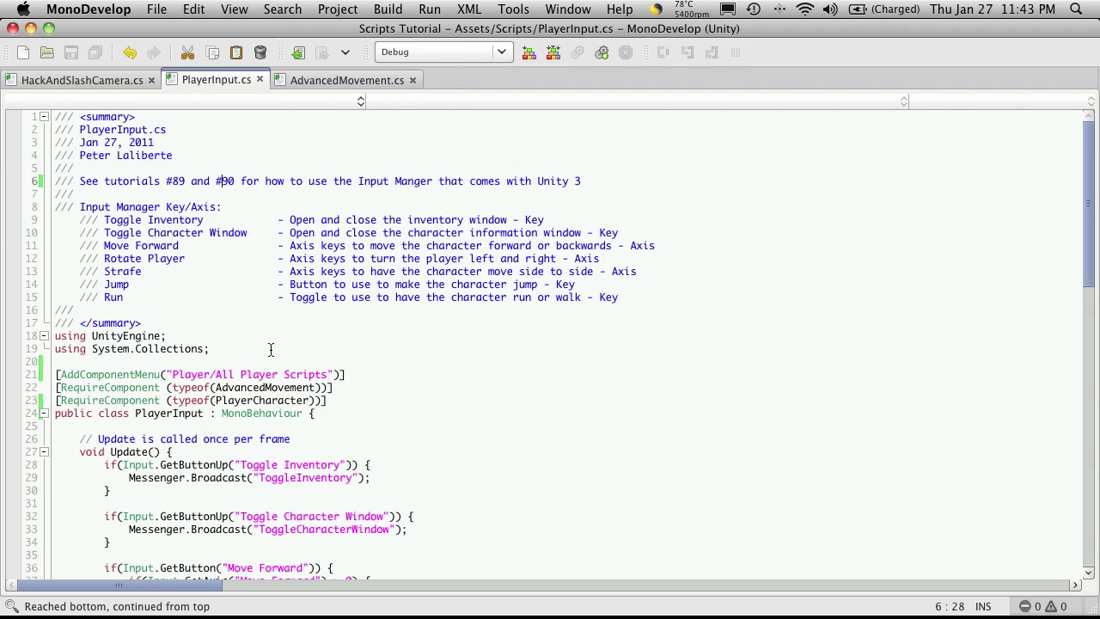
Step: Review the comment's list of Input Manager axes, including the inventory axis
drag(104, 220, 131, 297)
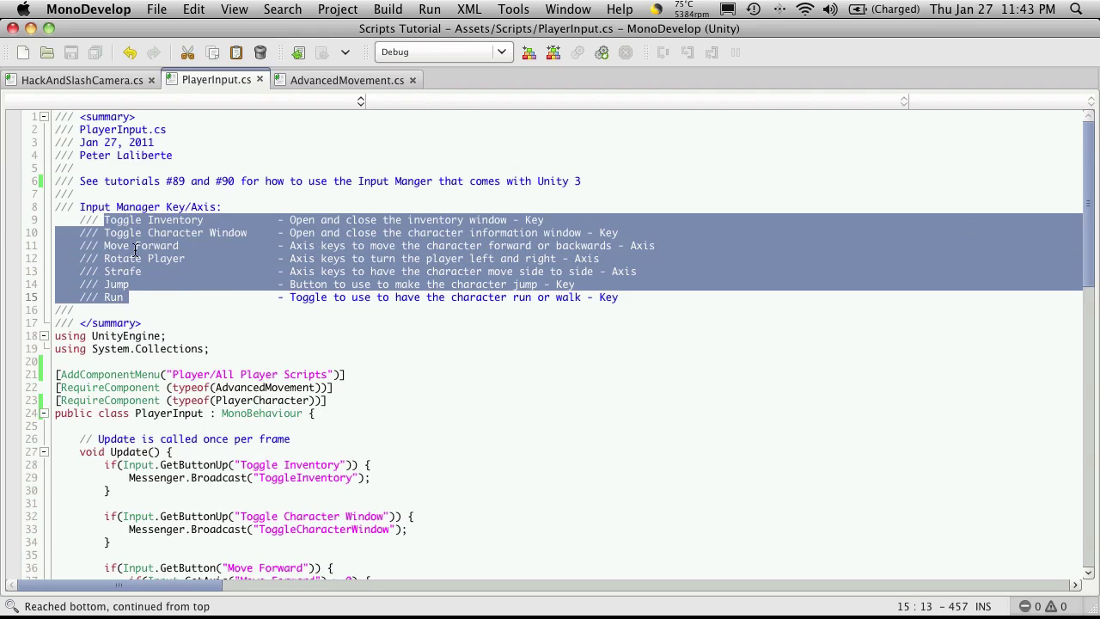
drag(289, 220, 619, 232)
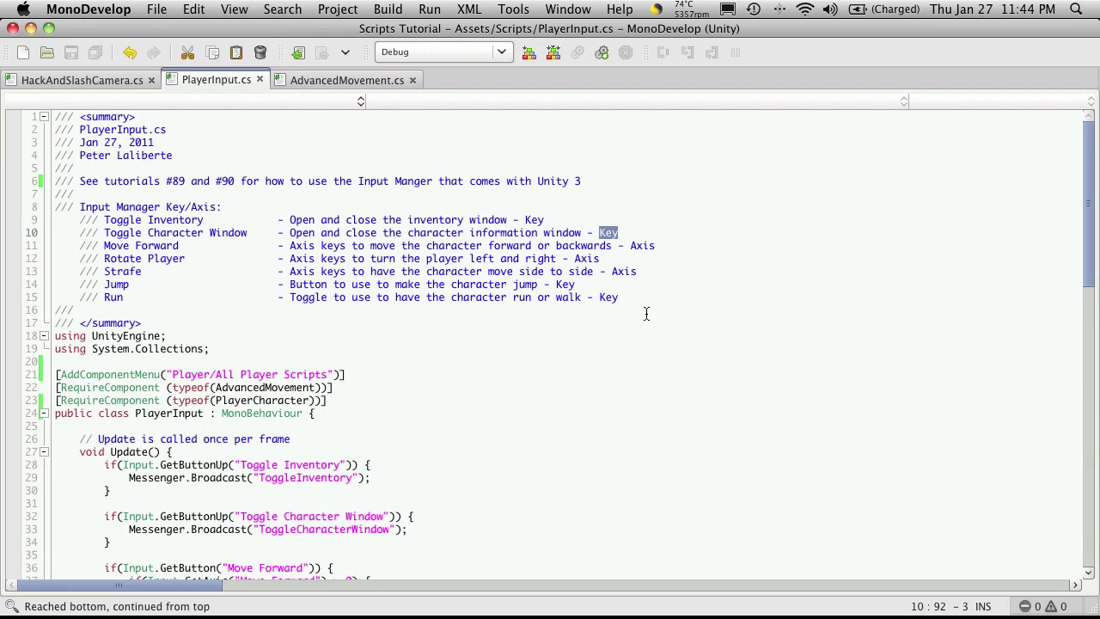
key(super+Tab)
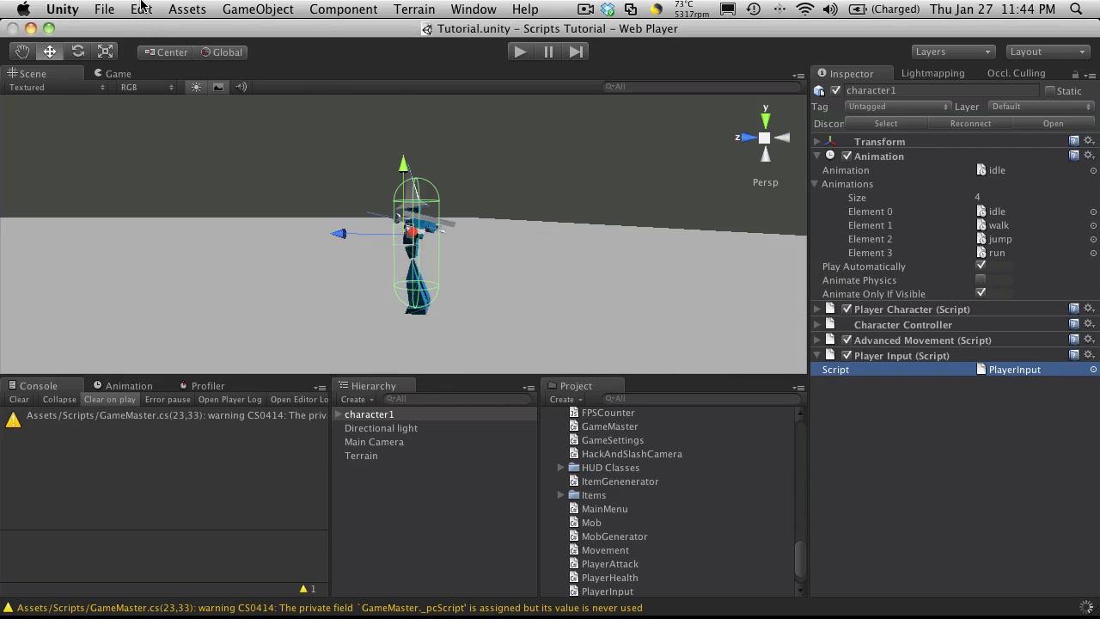
Step: Open the Input Manager in Project Settings and collapse the Reset Camera axis
click(142, 9)
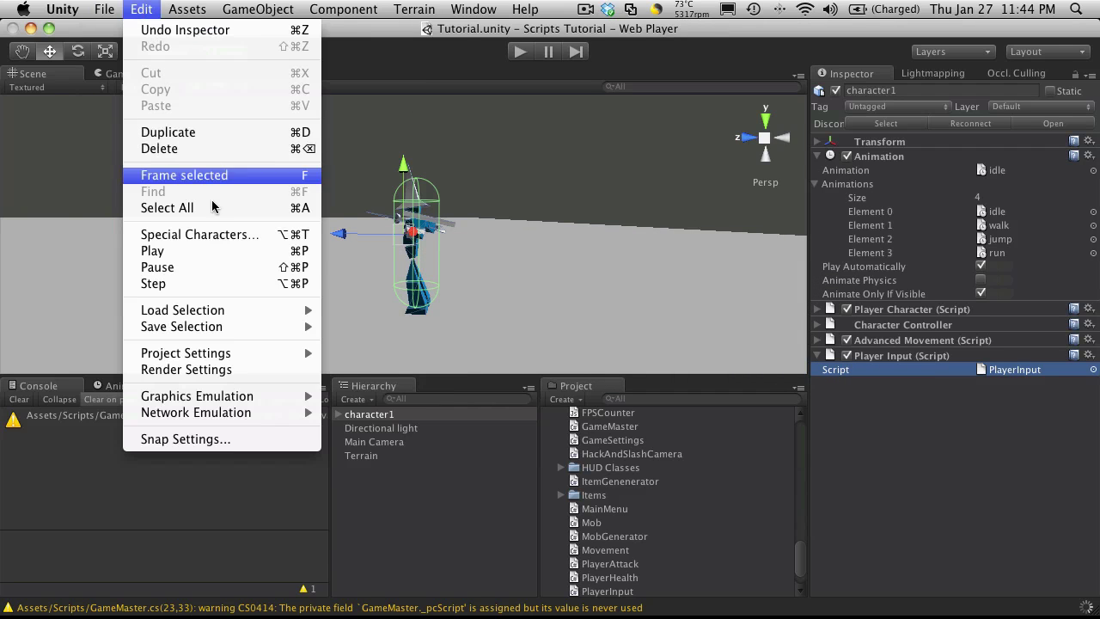
mouse_move(216, 352)
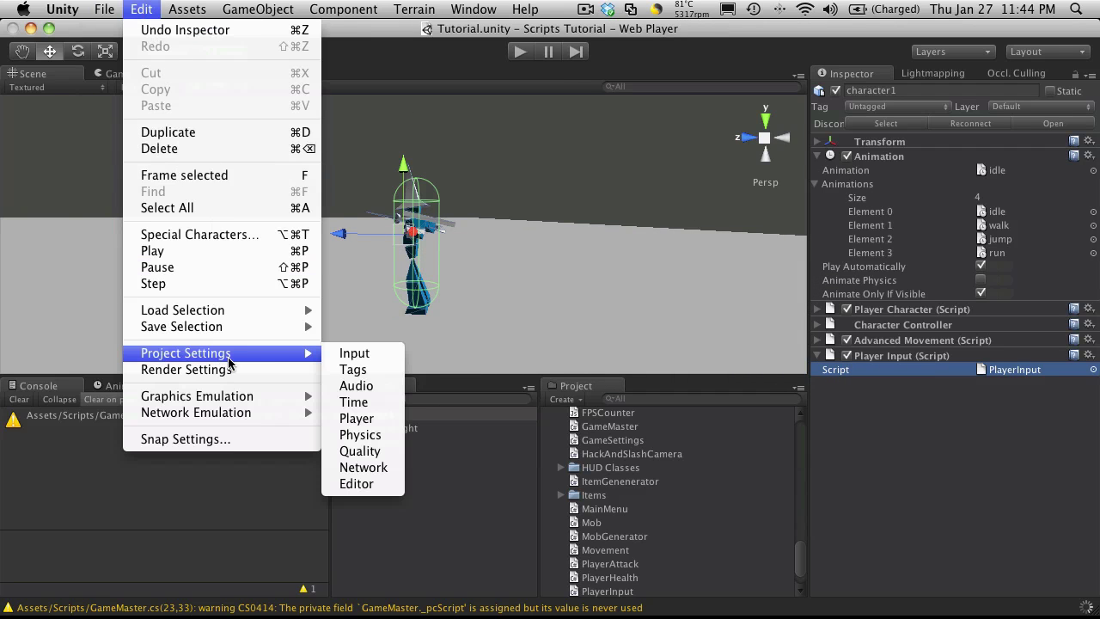
click(353, 353)
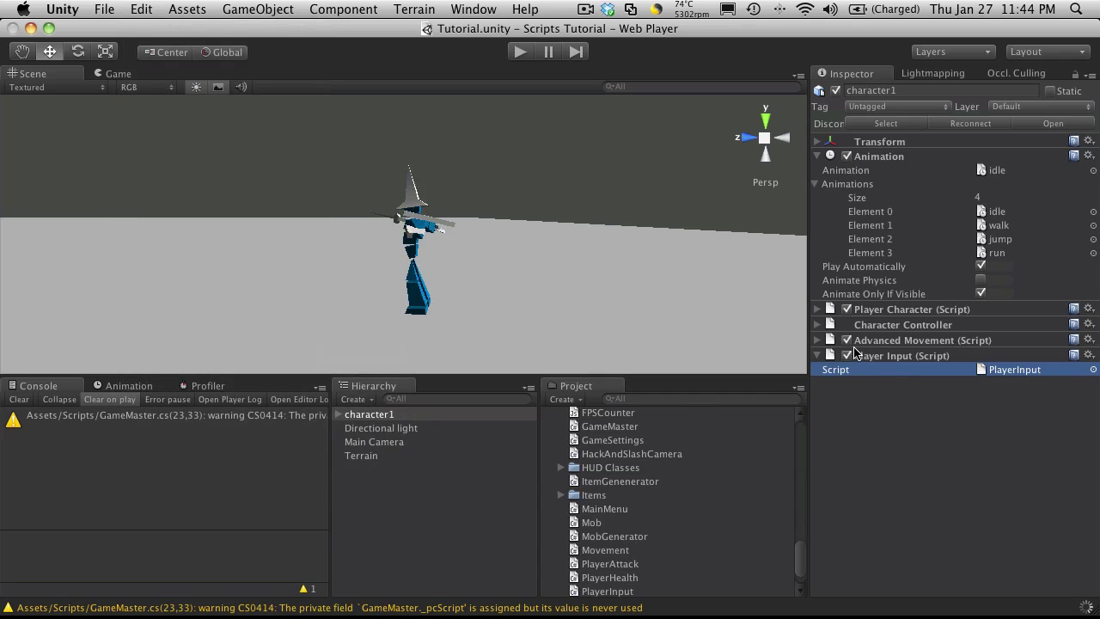
click(843, 337)
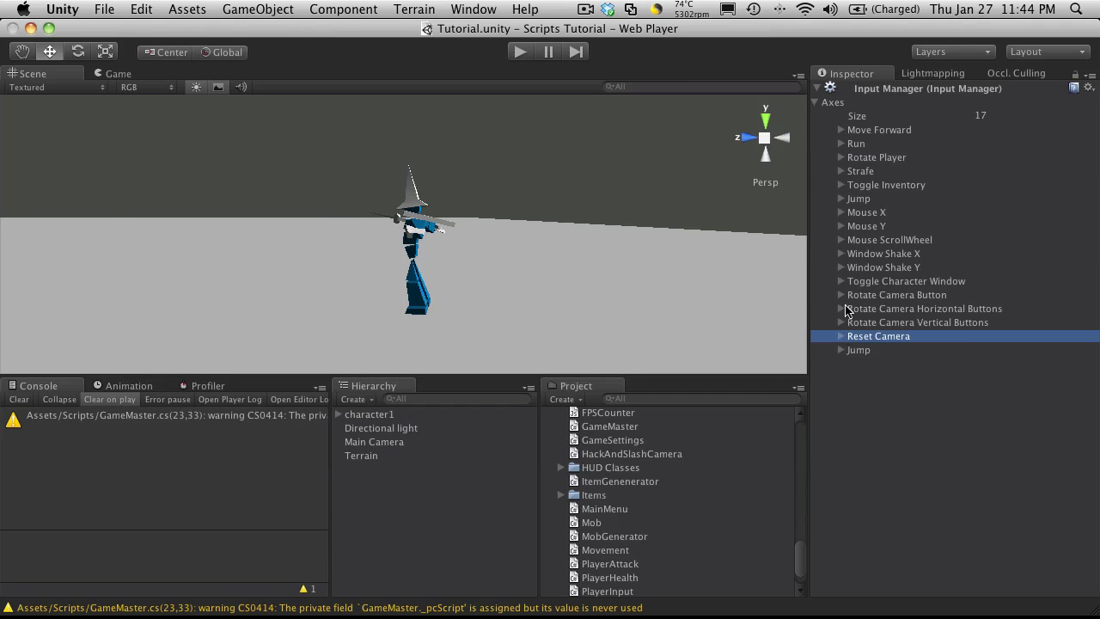
Step: Expand Move Forward and review its name, negative s, positive w and alternate negative down keys
click(842, 131)
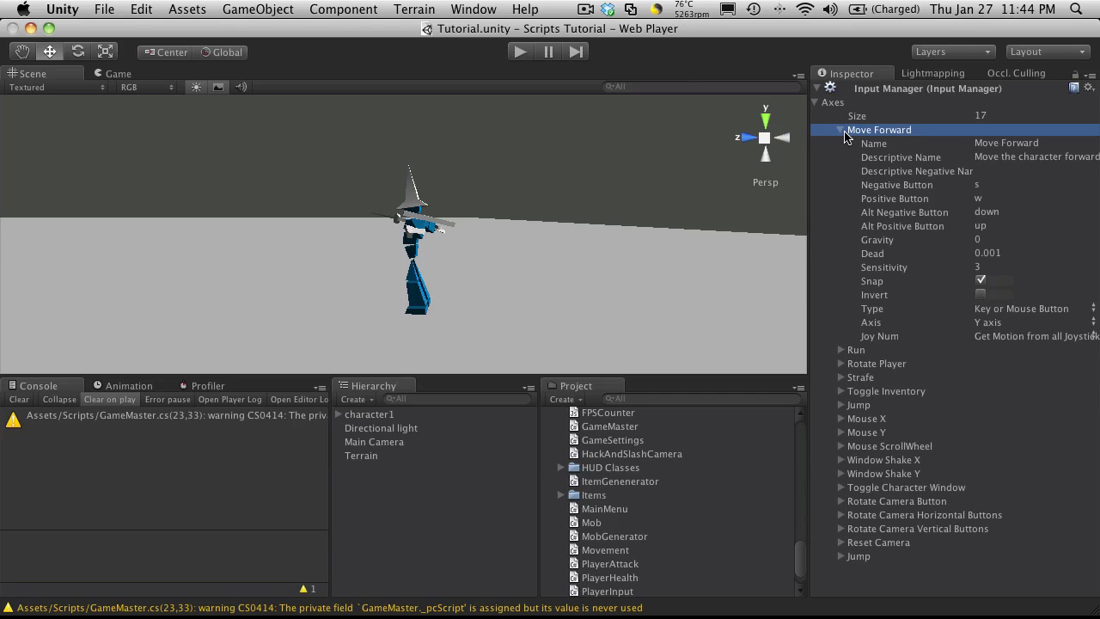
click(1022, 143)
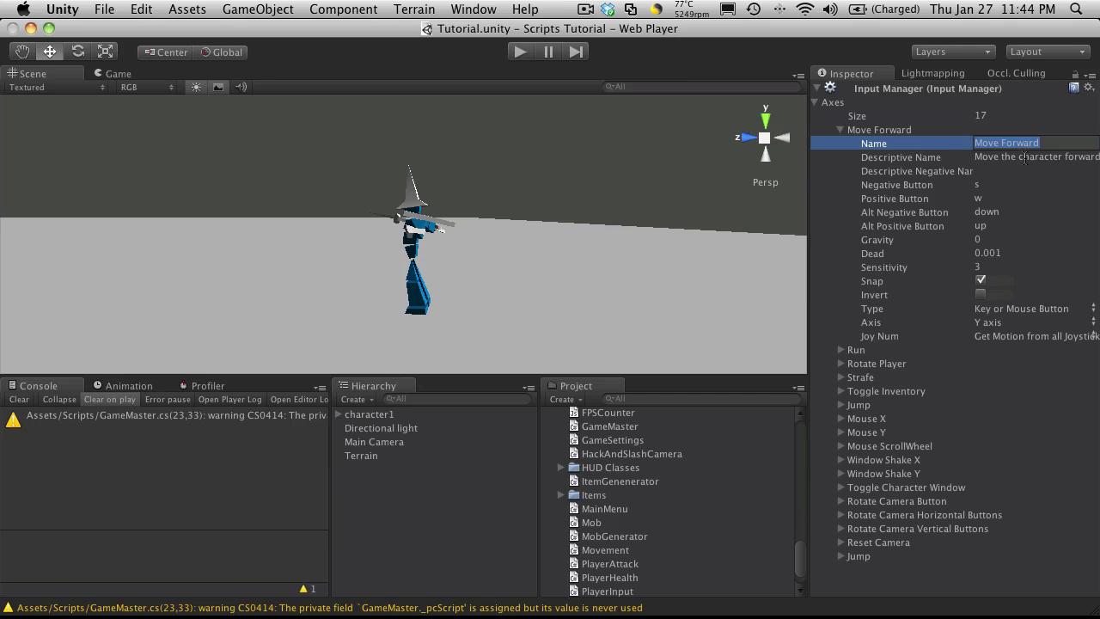
click(1025, 158)
click(1003, 173)
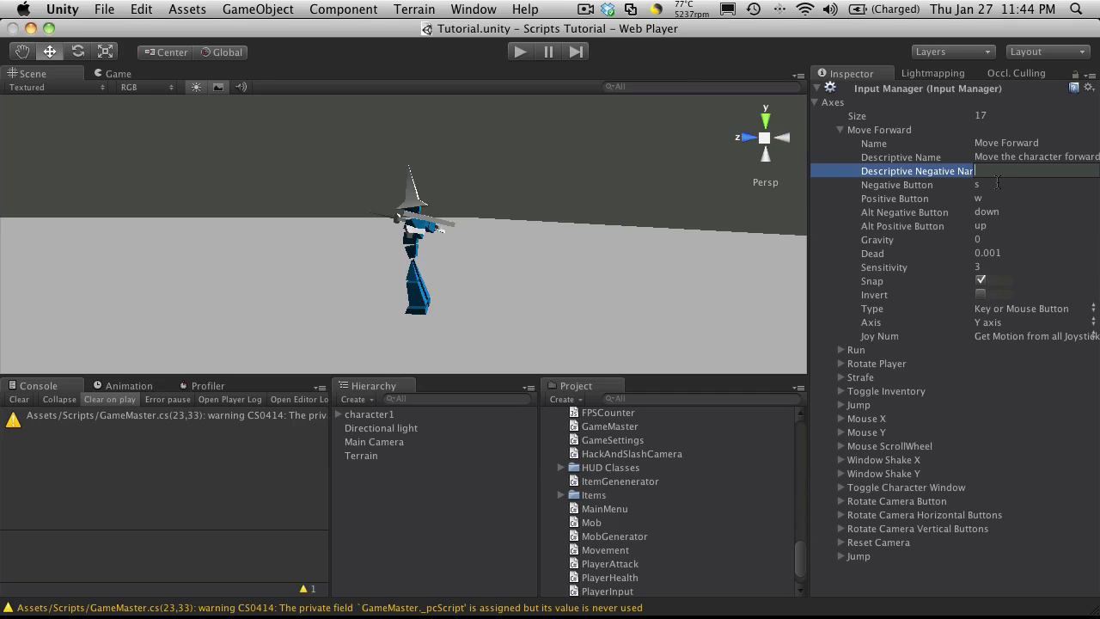
click(997, 183)
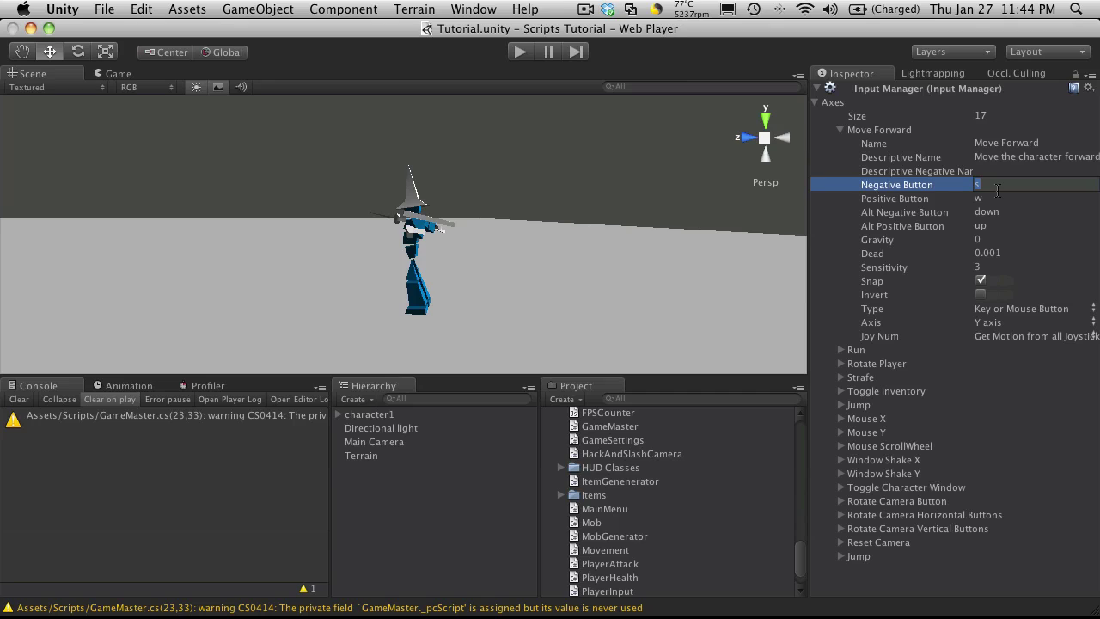
click(1000, 198)
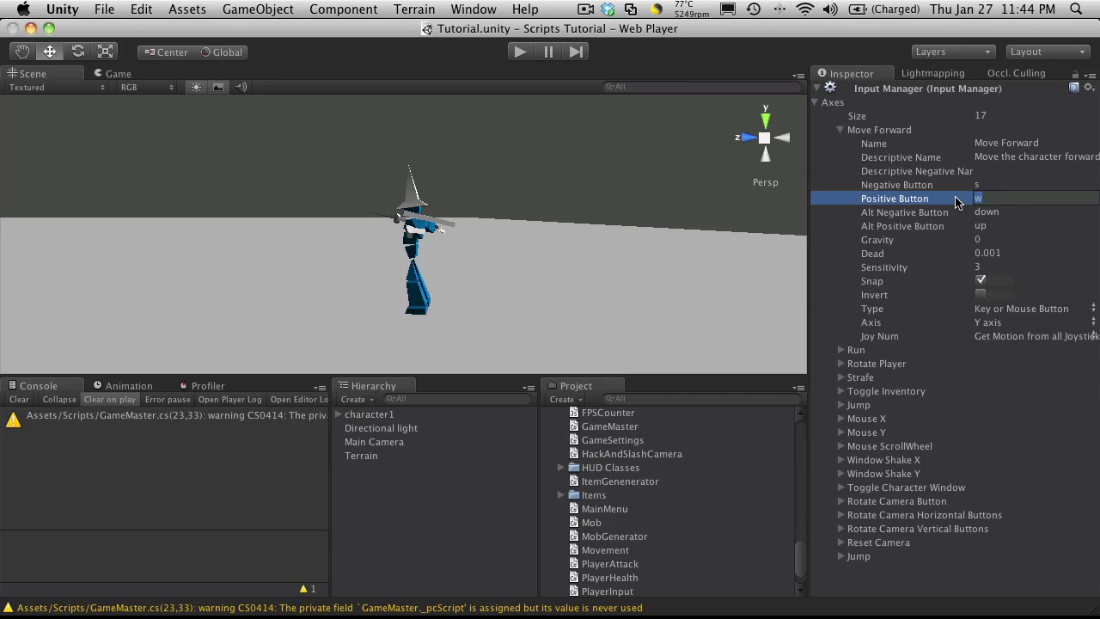
click(988, 212)
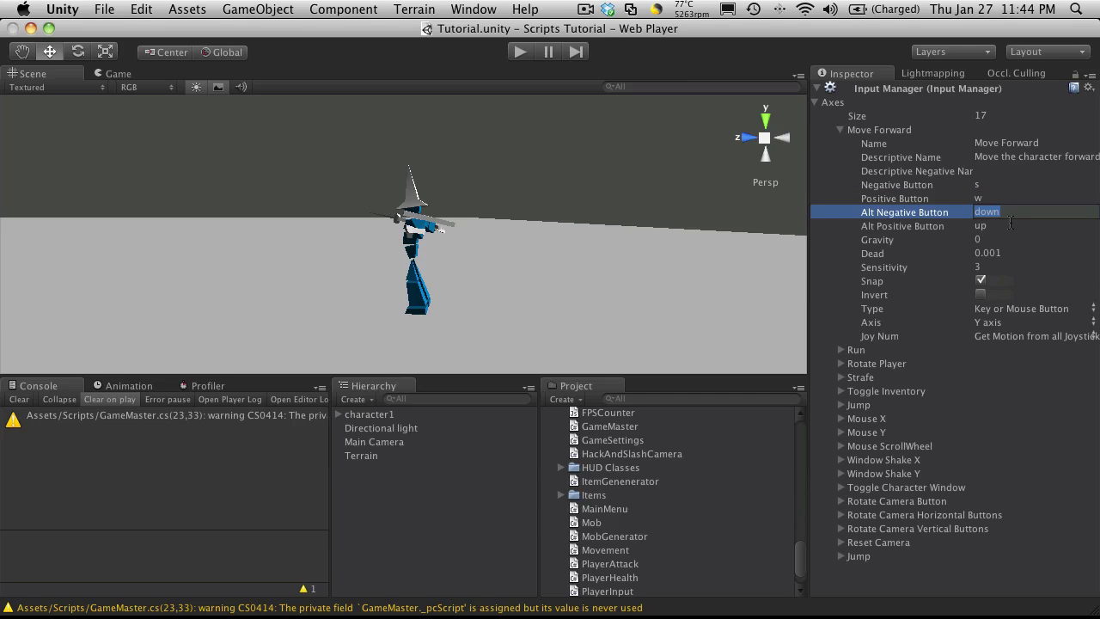
Step: Check Move Forward's Gravity 0 and keep its type as Key or Mouse Button
click(960, 244)
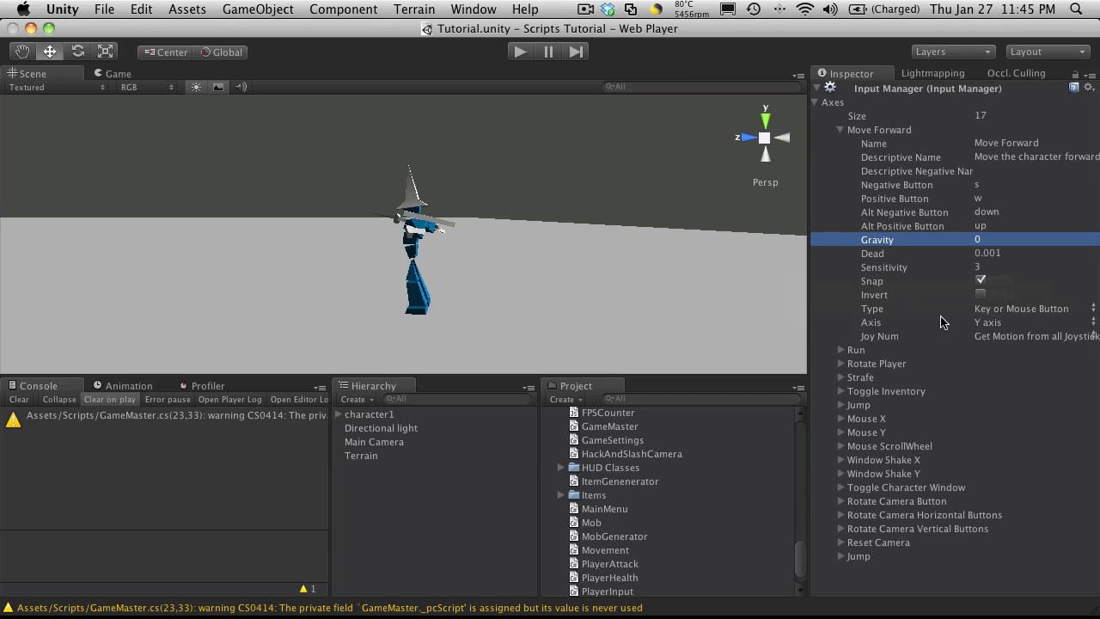
click(1031, 313)
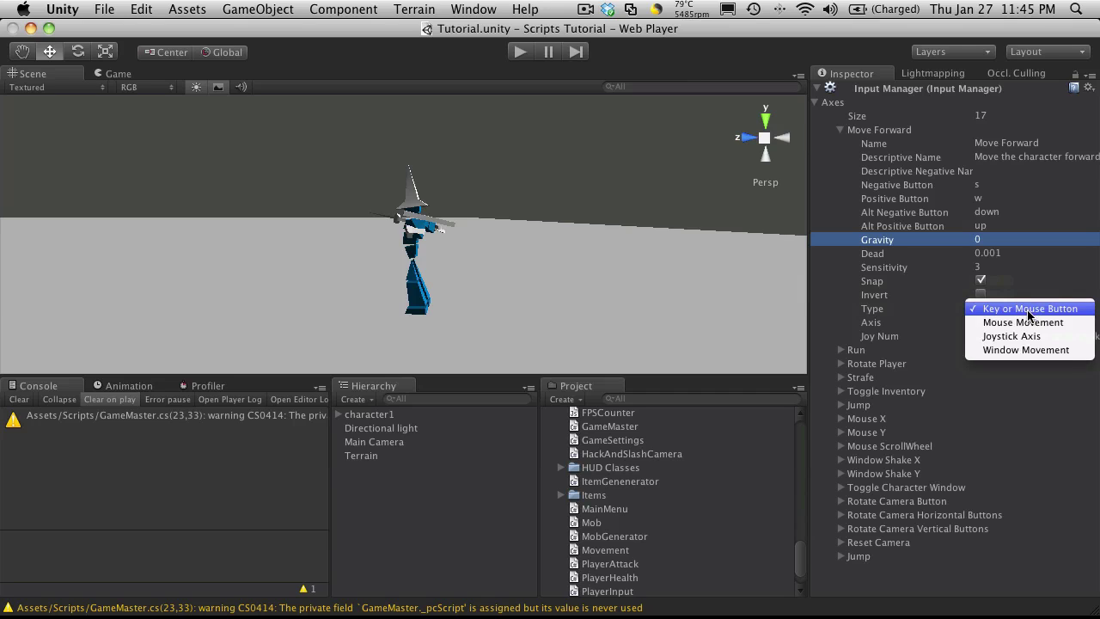
click(1038, 436)
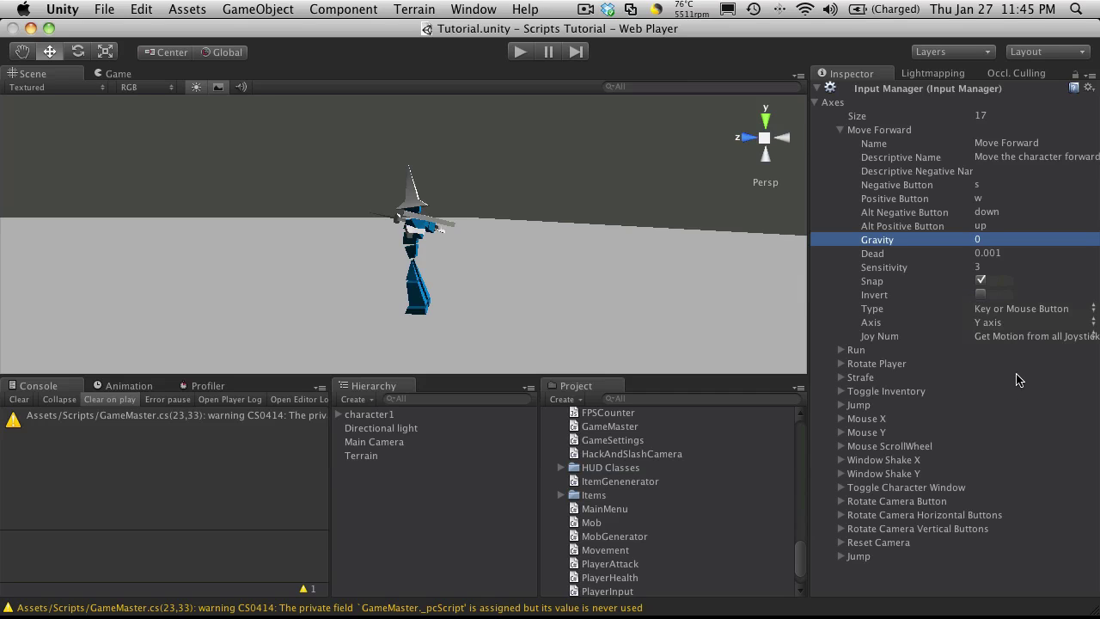
click(1019, 312)
click(1003, 454)
Step: Collapse Move Forward, then review the Run axis's name, description and left shift positive key
click(842, 130)
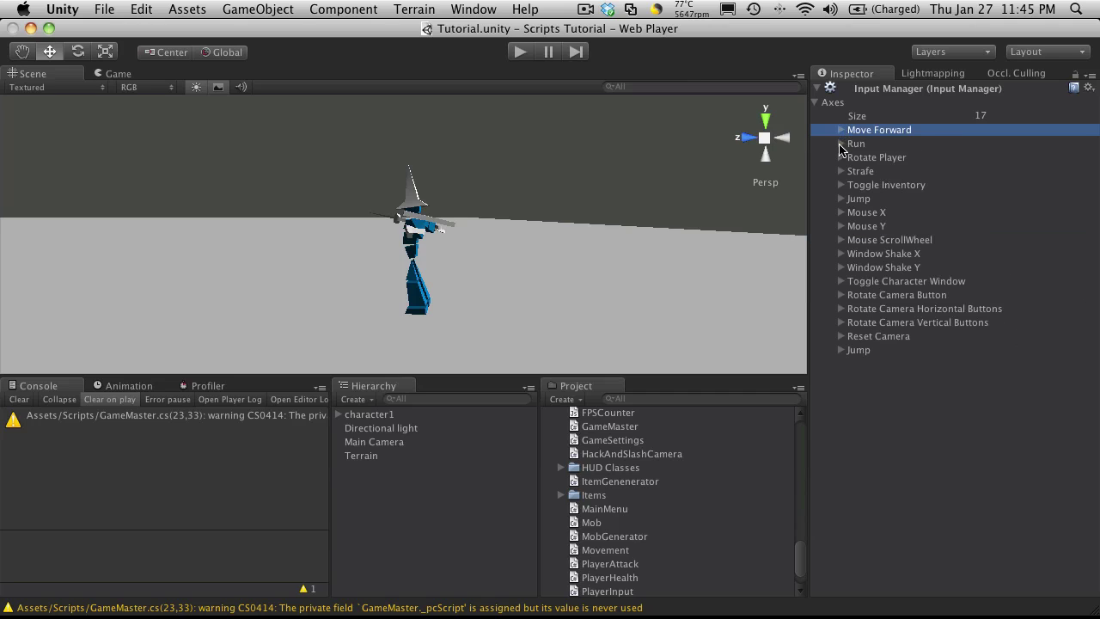
click(841, 144)
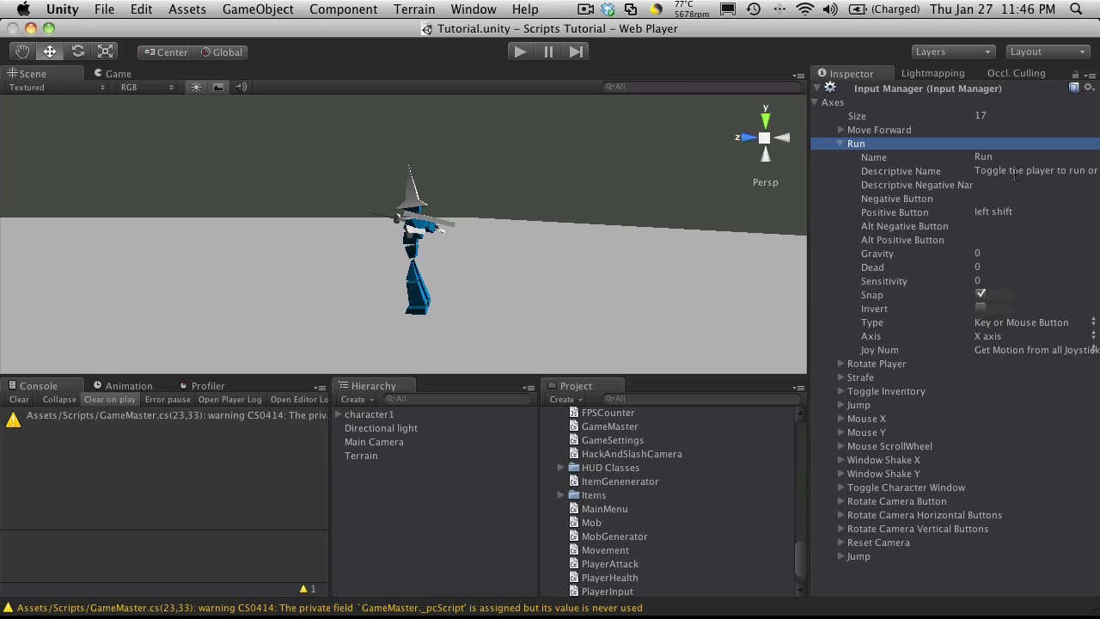
click(976, 211)
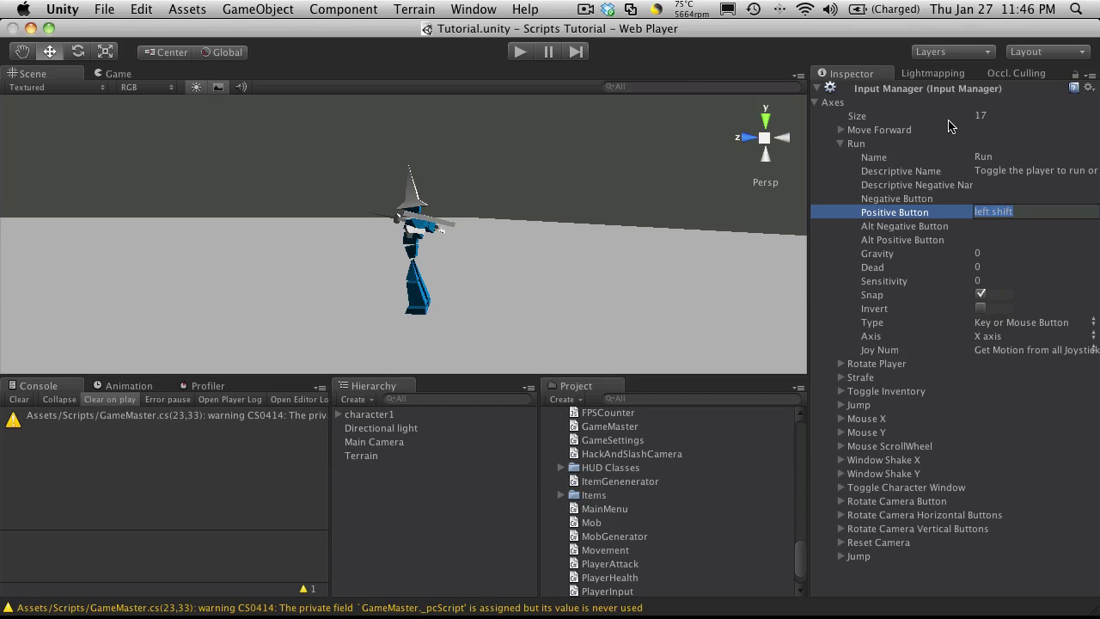
click(983, 170)
click(984, 157)
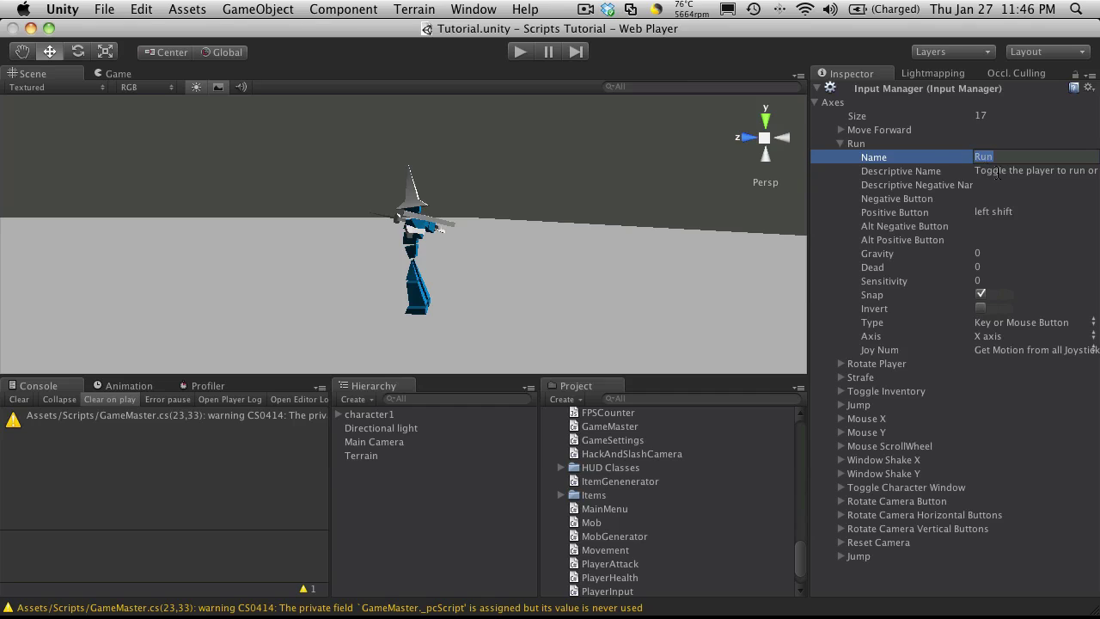
click(995, 170)
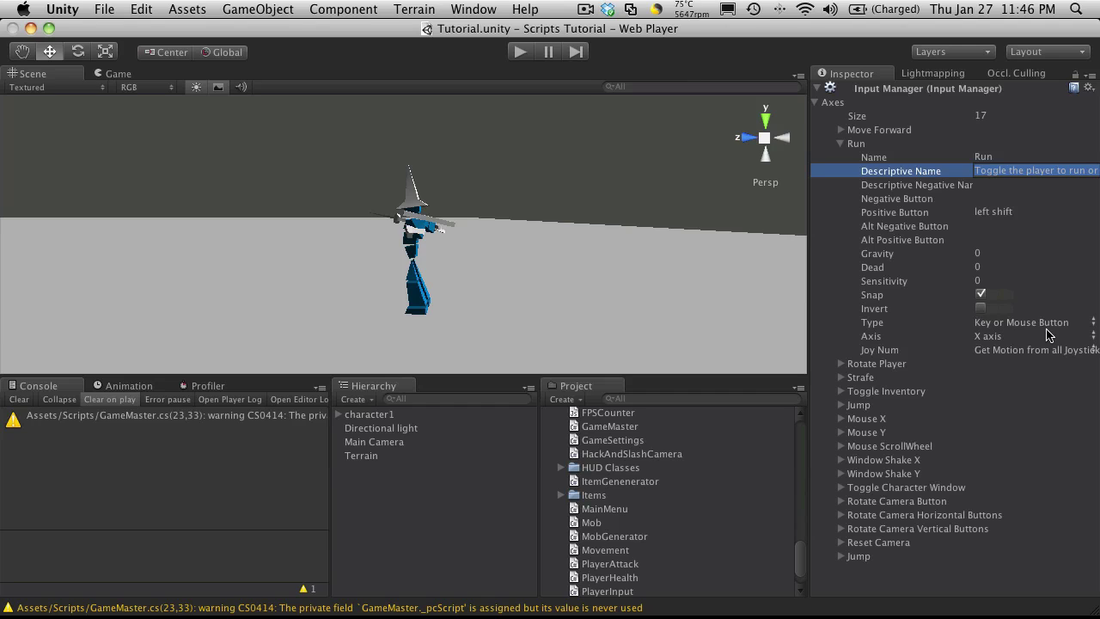
click(840, 144)
click(840, 143)
Step: Expand and collapse Rotate Player, Strafe, Toggle Inventory, Jump, Mouse X and Mouse Y in turn
click(841, 157)
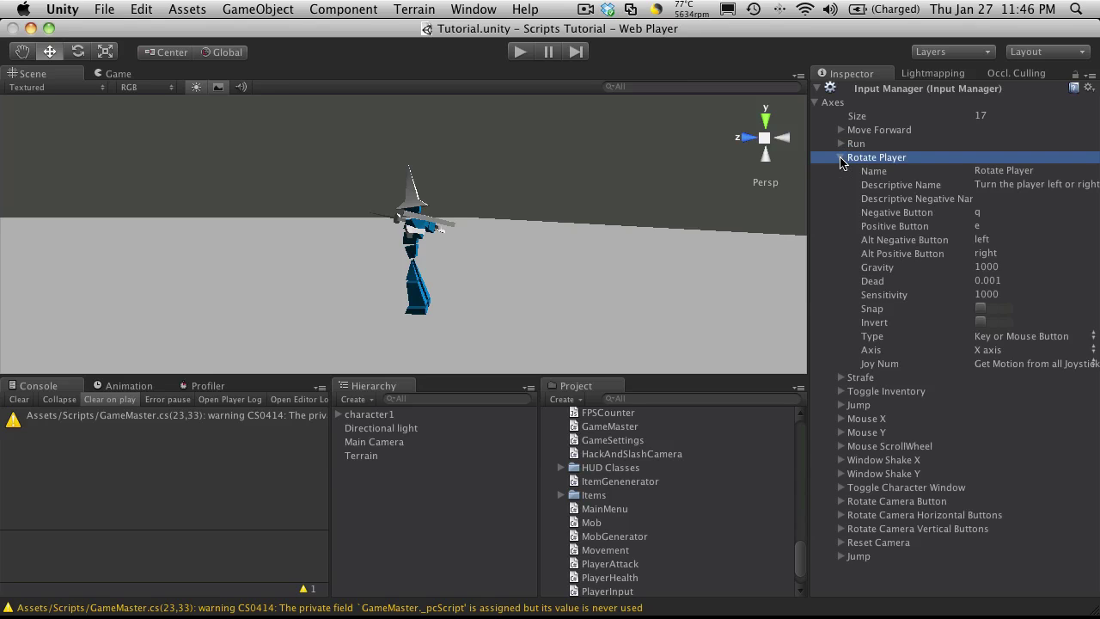
click(841, 159)
click(841, 171)
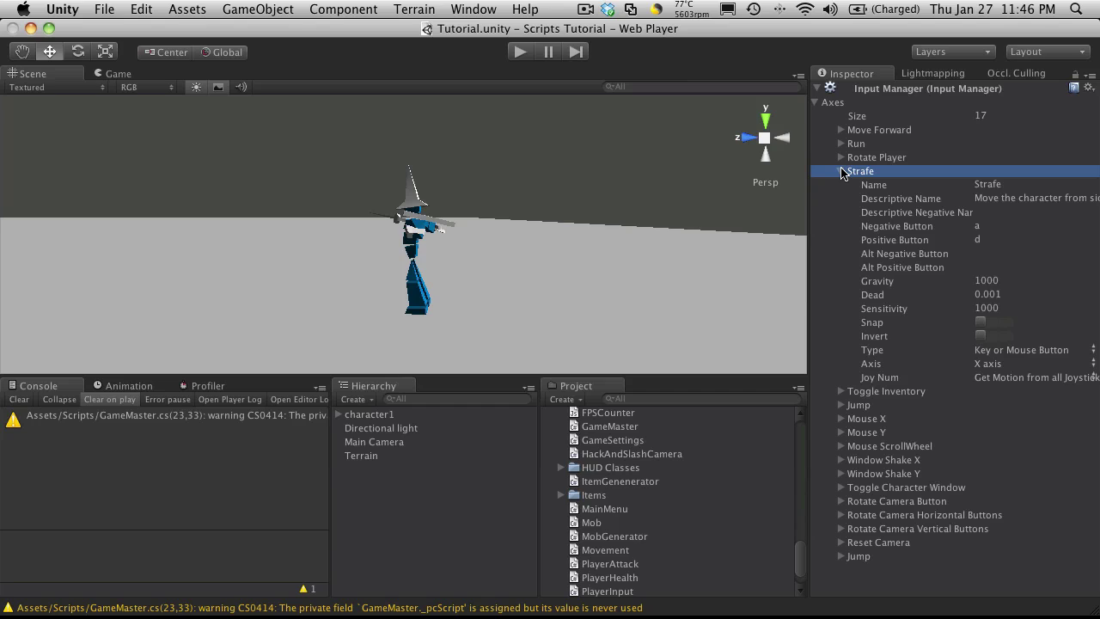
click(841, 171)
click(840, 185)
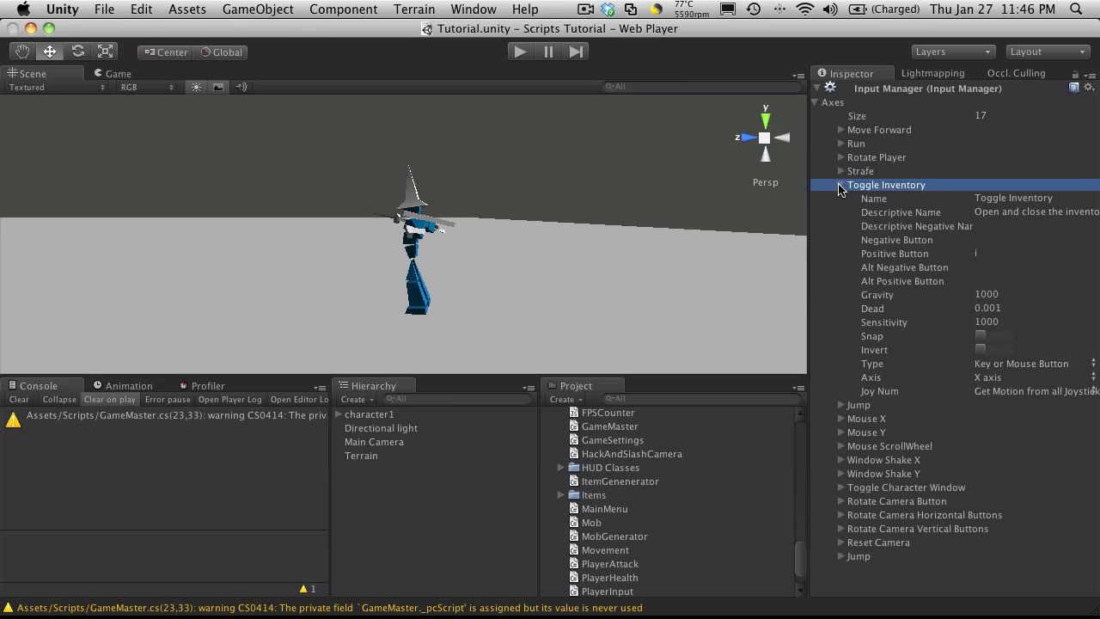
click(841, 185)
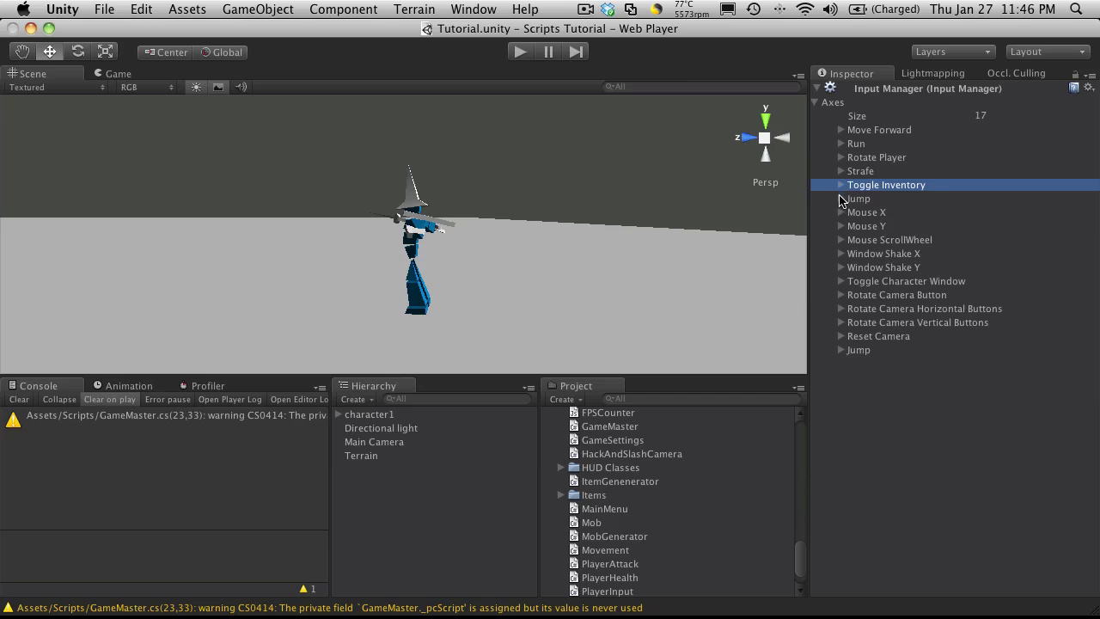
click(841, 199)
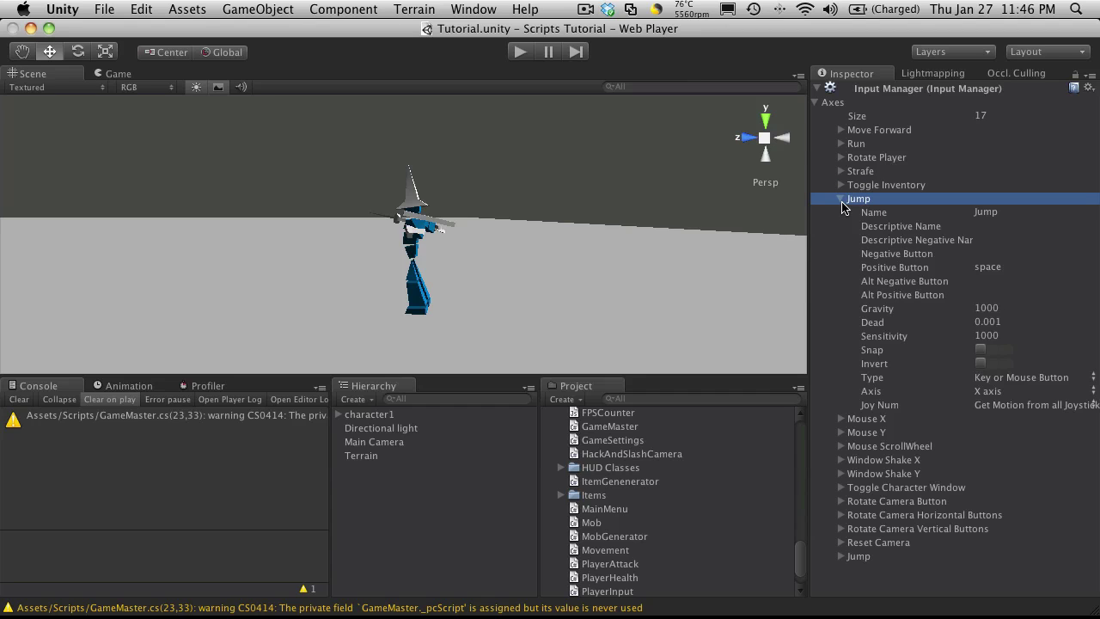
click(840, 200)
click(839, 213)
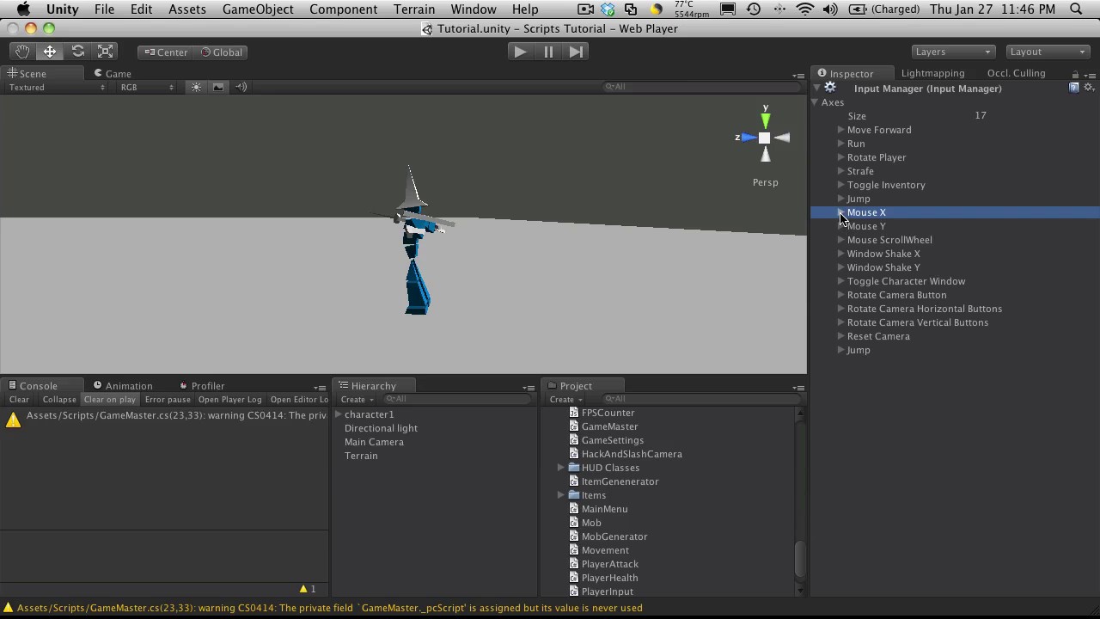
click(841, 213)
click(841, 227)
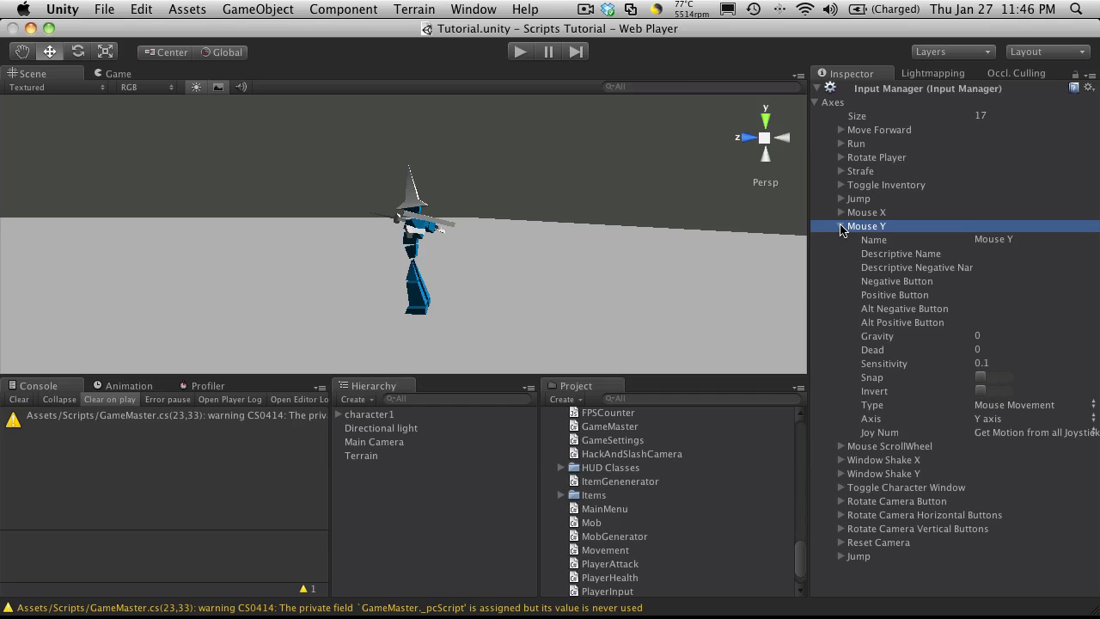
click(841, 226)
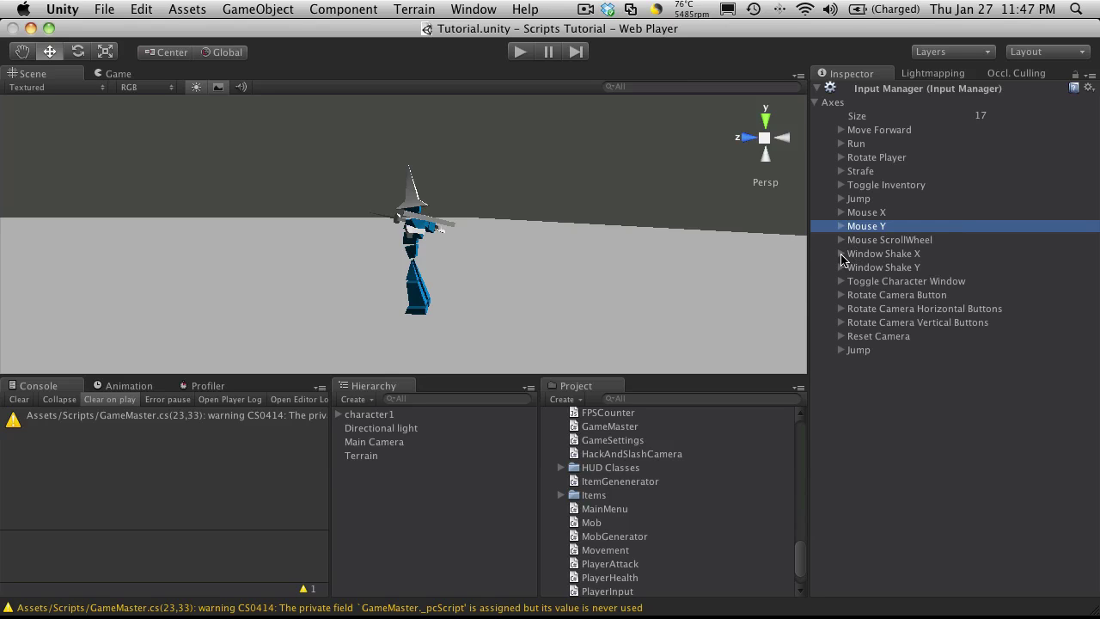
Step: Check Window Shake X, Toggle Character Window and Rotate Camera Button, ending with Rotate Camera Horizontal Buttons open
click(841, 255)
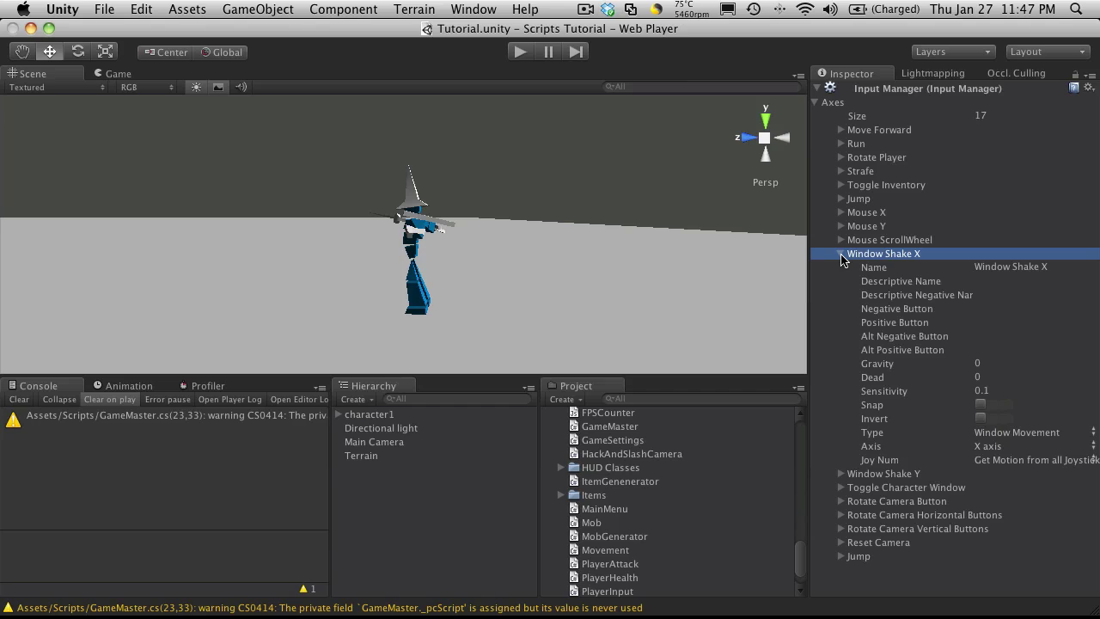
click(841, 254)
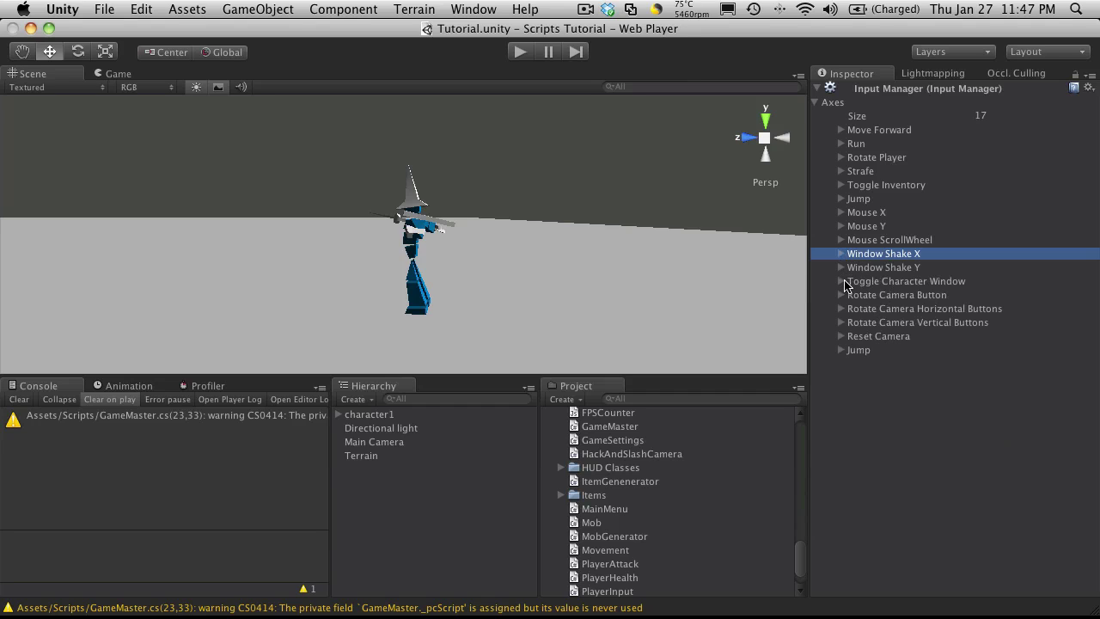
click(842, 282)
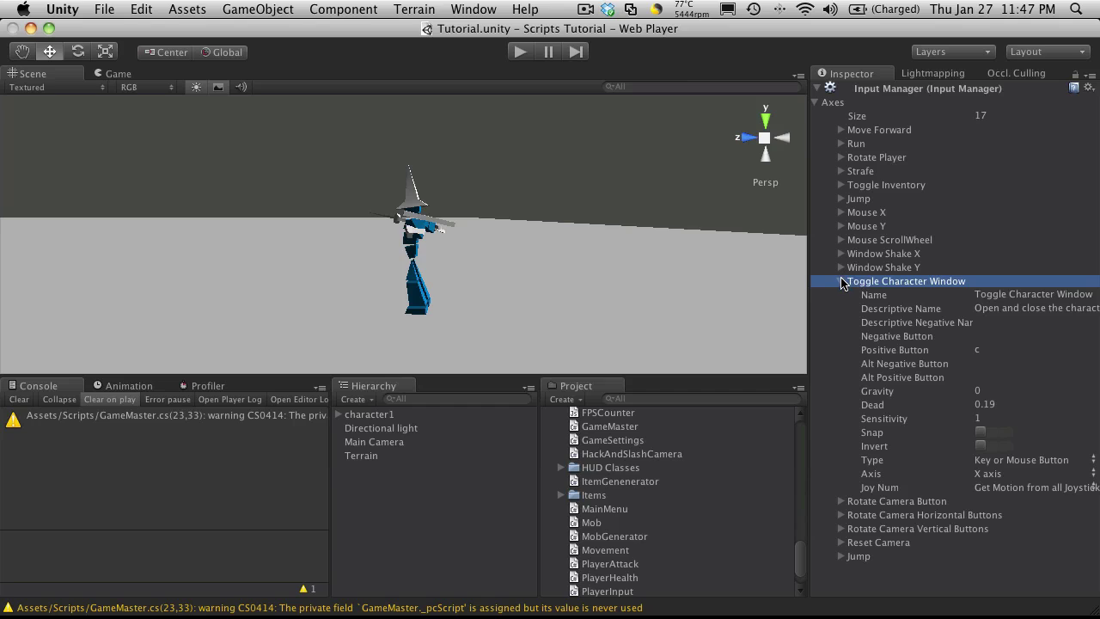
click(841, 282)
click(841, 295)
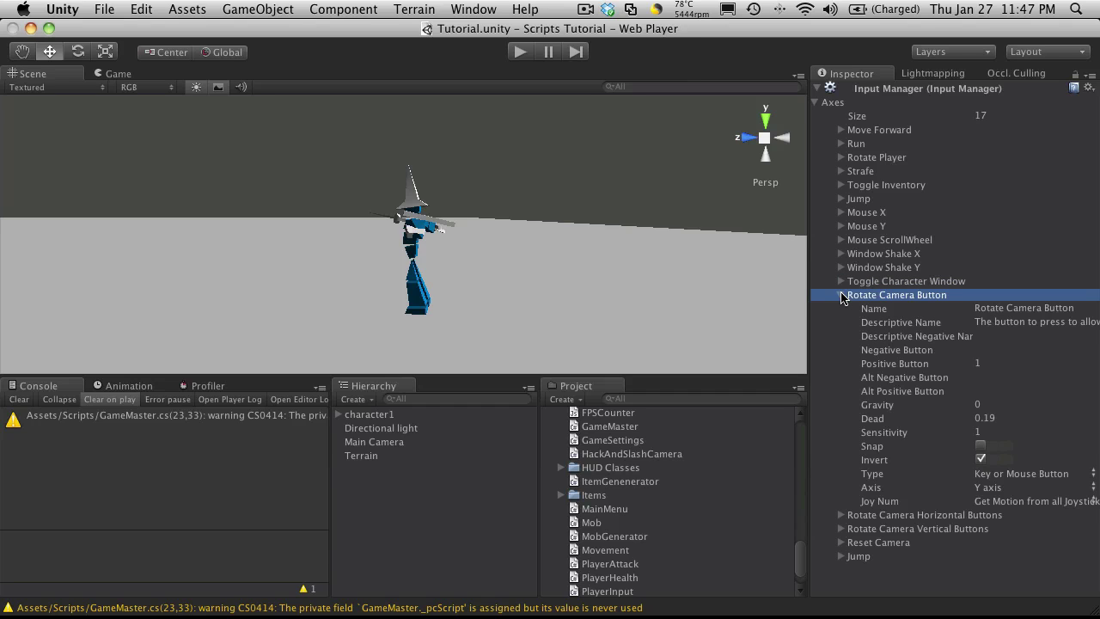
click(841, 294)
click(841, 308)
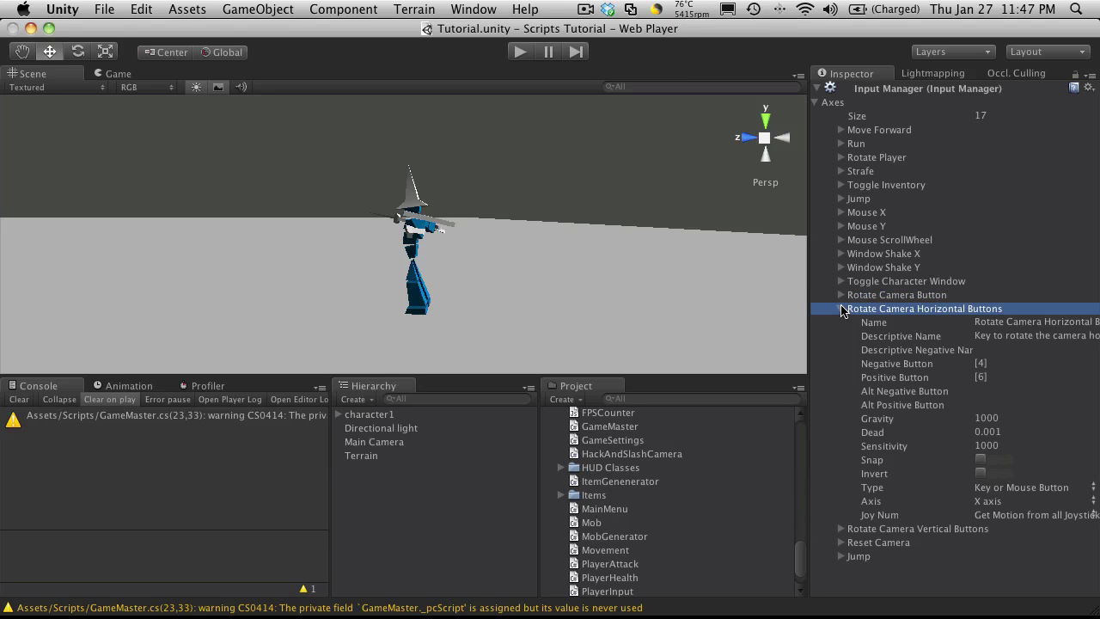
Step: Inspect Rotate Camera Horizontal Buttons' negative key [4] and positive key [6]
click(997, 363)
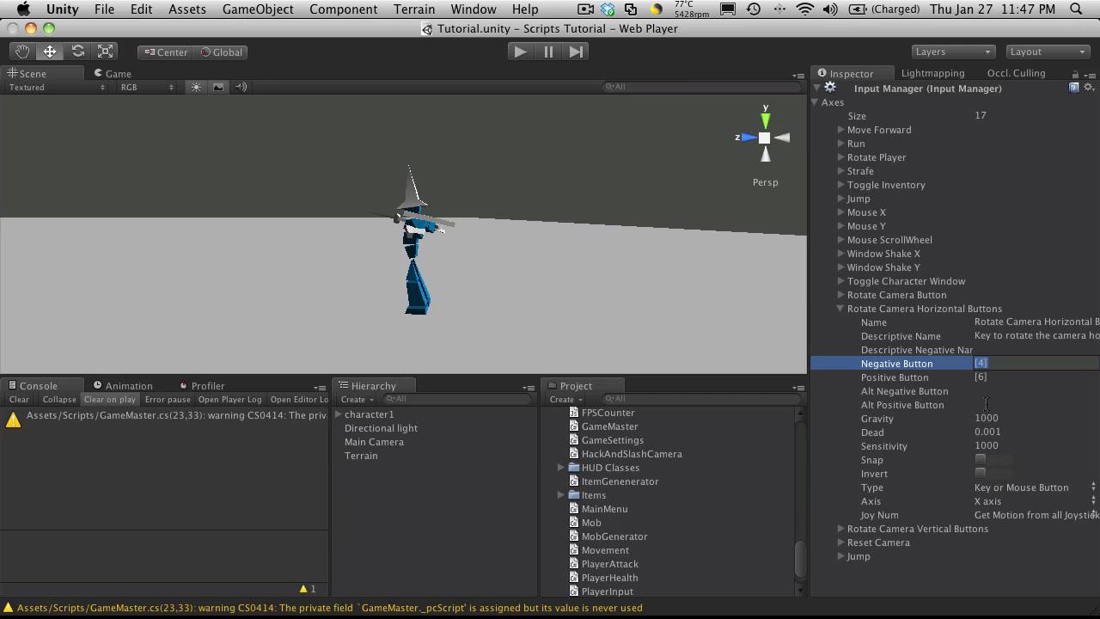
click(1008, 368)
click(1008, 377)
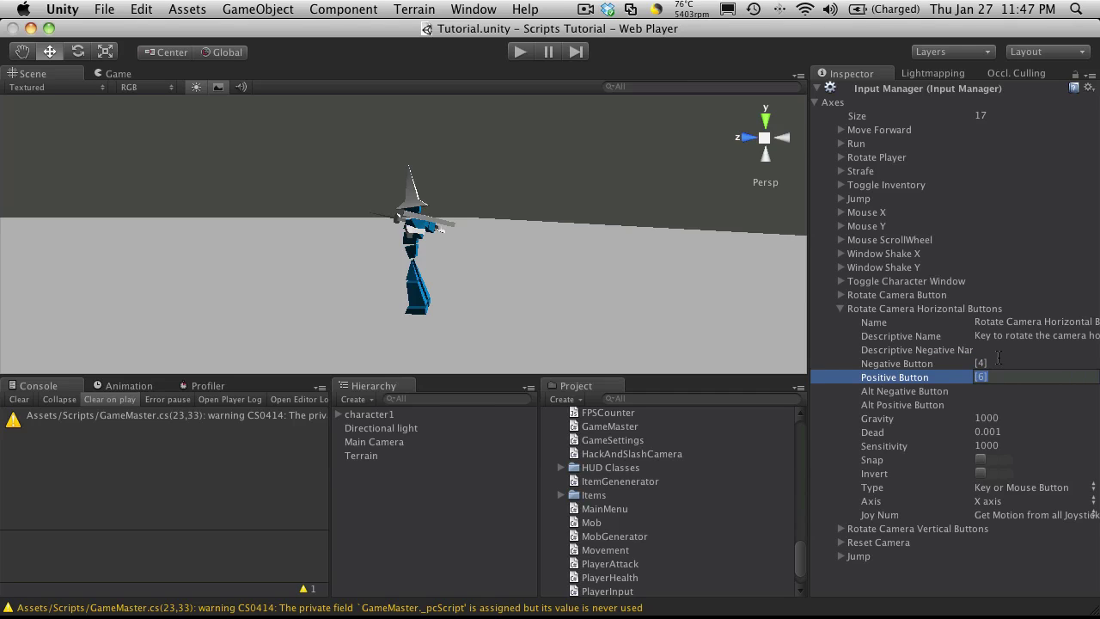
click(999, 352)
click(995, 362)
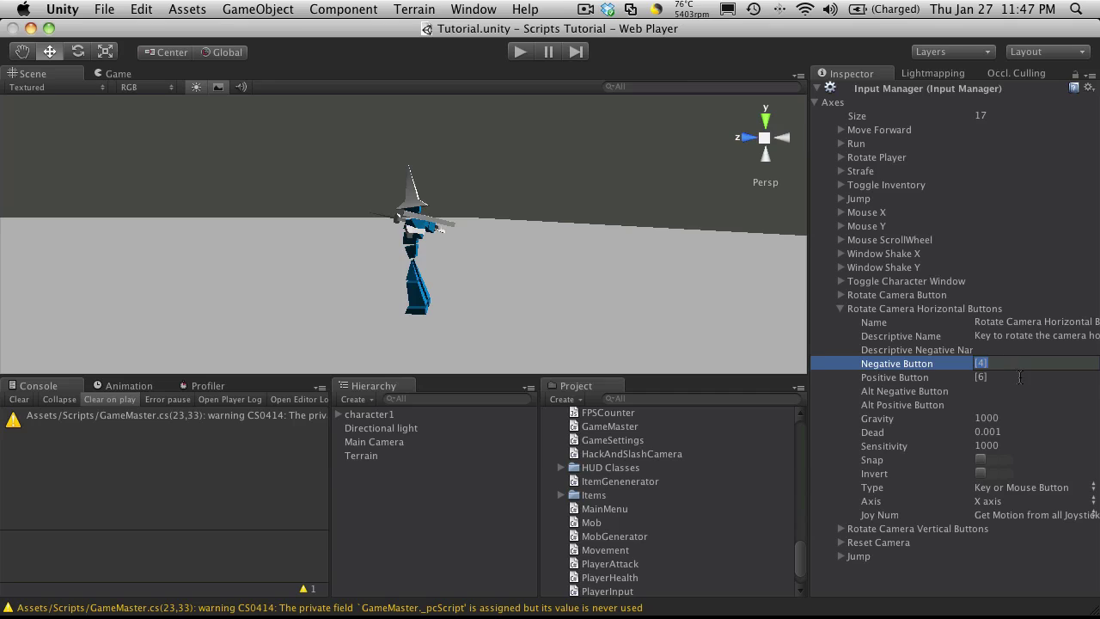
click(1020, 378)
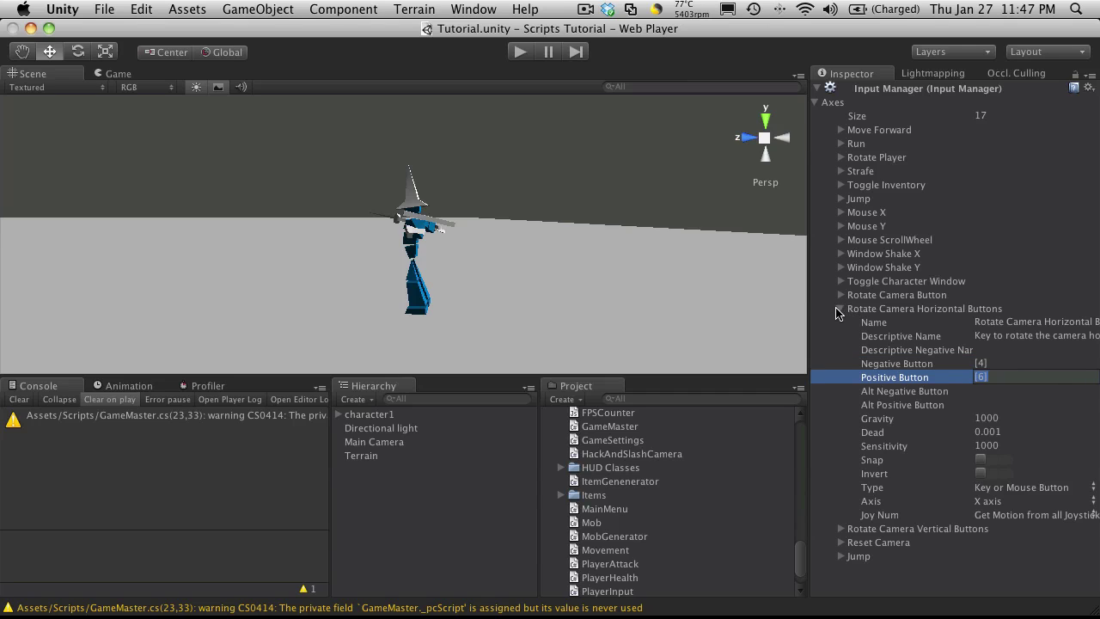
Step: Review and collapse Rotate Camera Horizontal and Vertical Buttons, Reset Camera and Jump
click(839, 308)
click(839, 322)
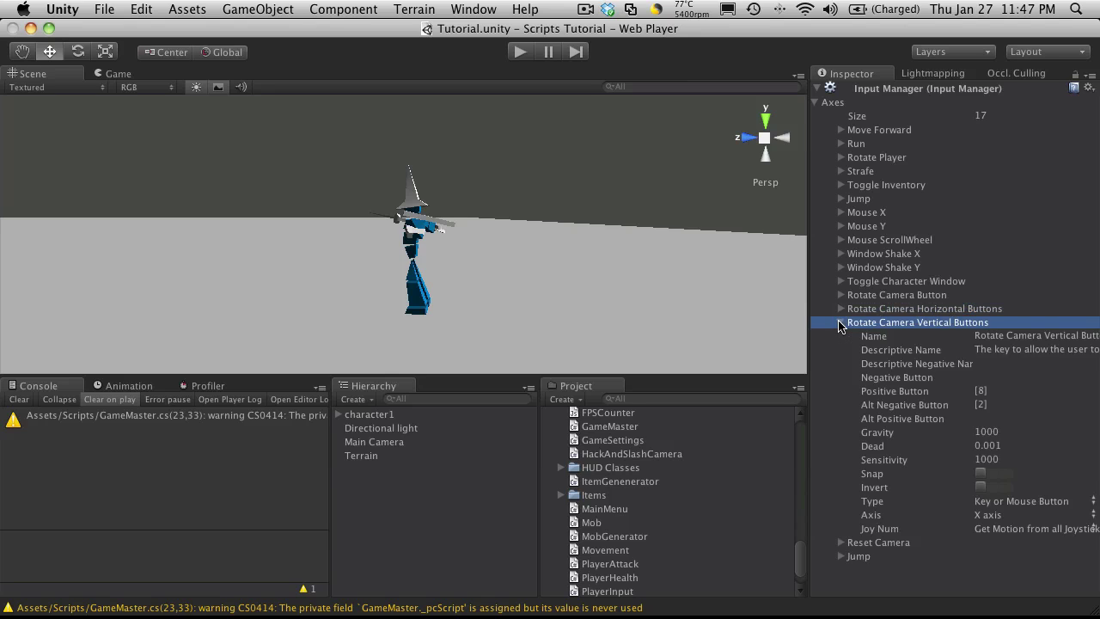
click(840, 323)
click(841, 336)
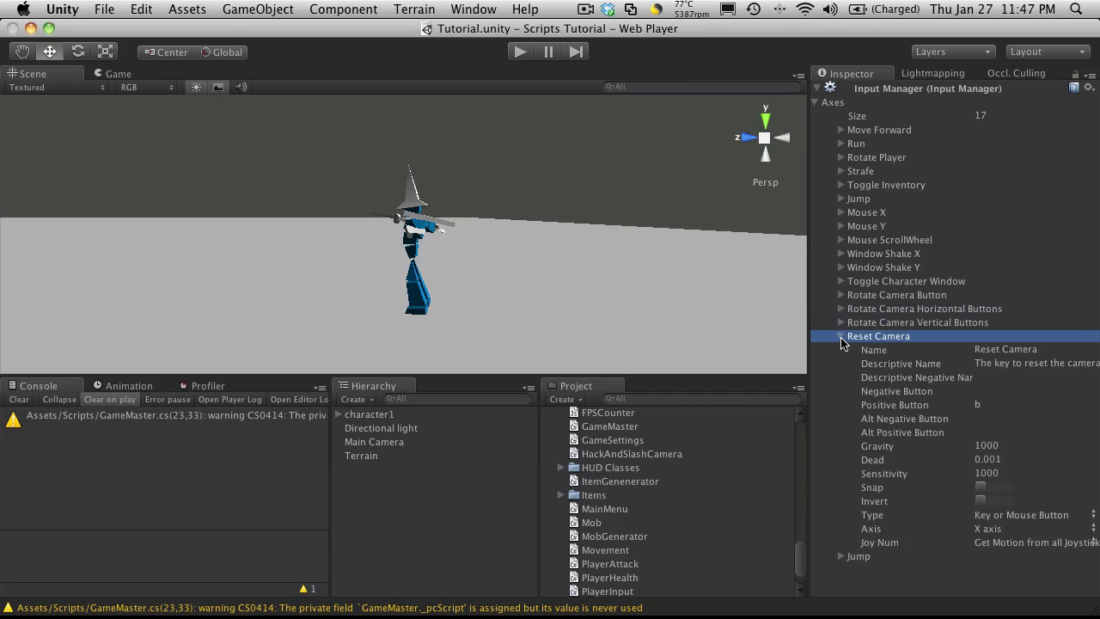
click(840, 336)
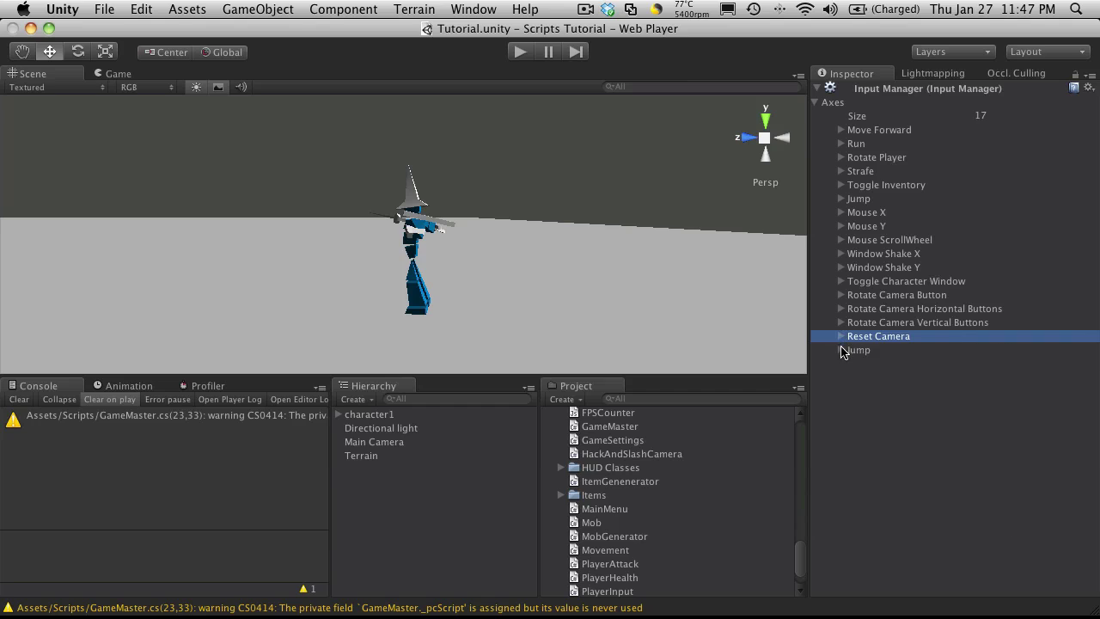
click(840, 349)
click(840, 349)
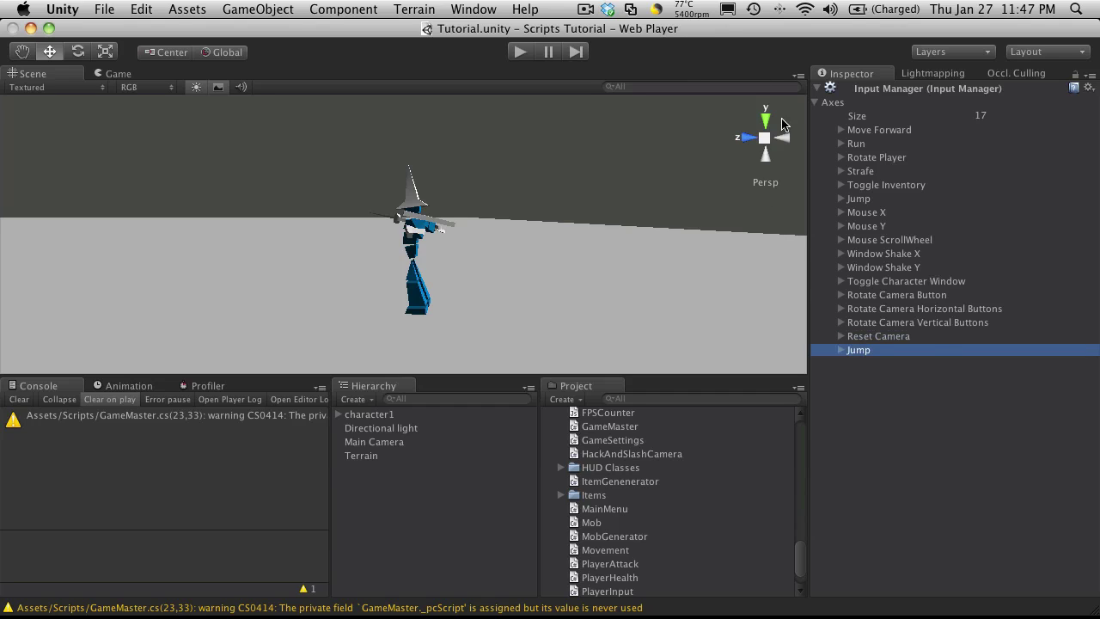
Step: Switch to MonoDevelop and close the PlayerInput.cs tab
key(super+Tab)
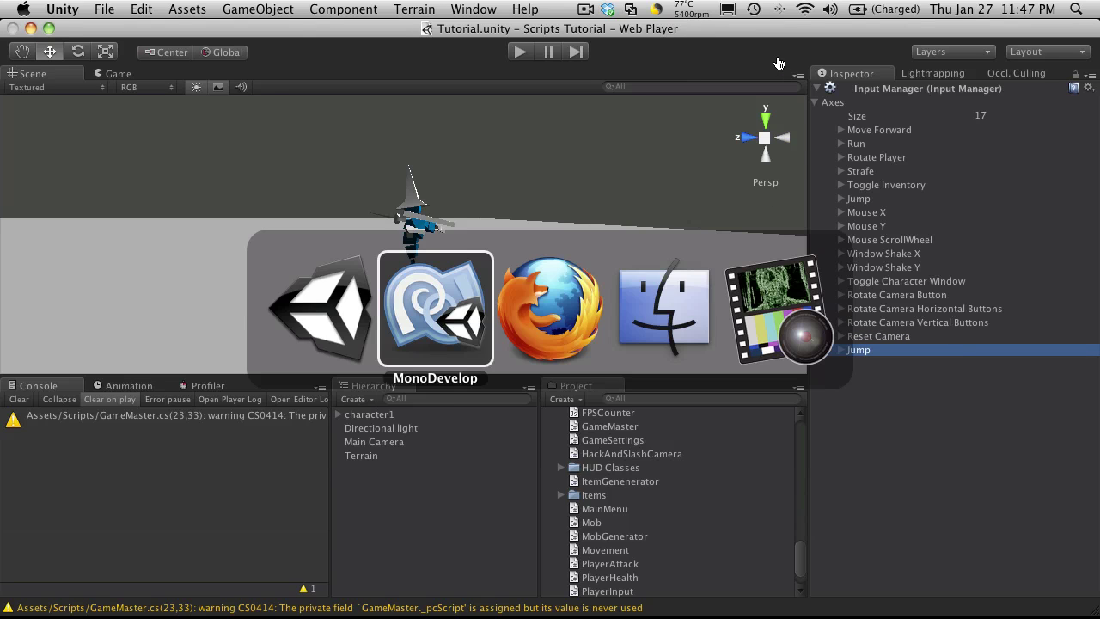
scroll(307, 330, down, 15)
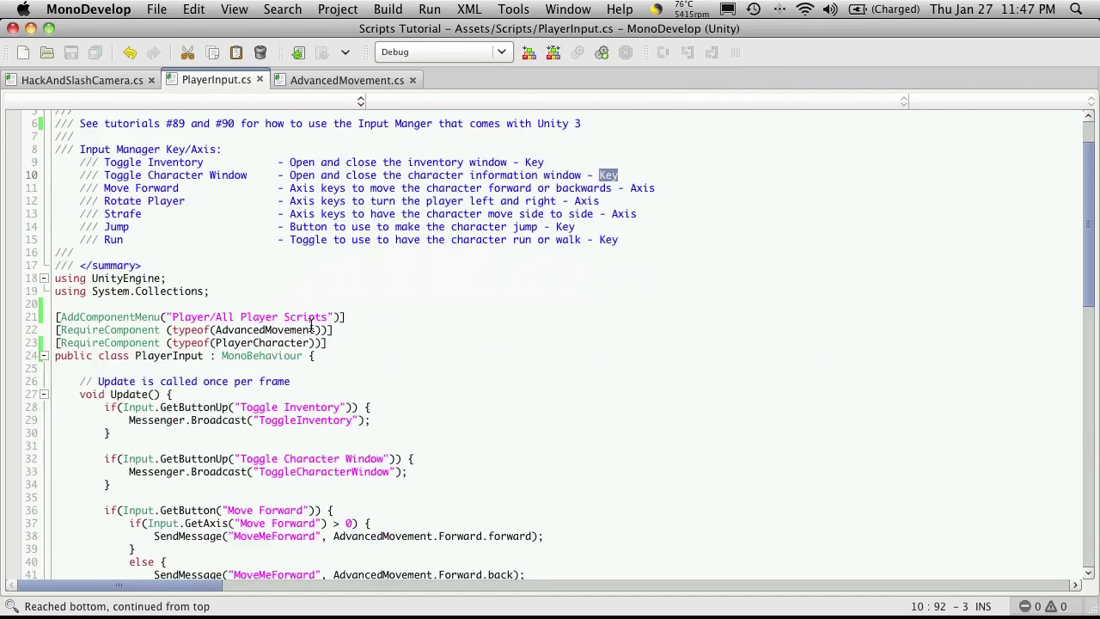
scroll(344, 304, up, 15)
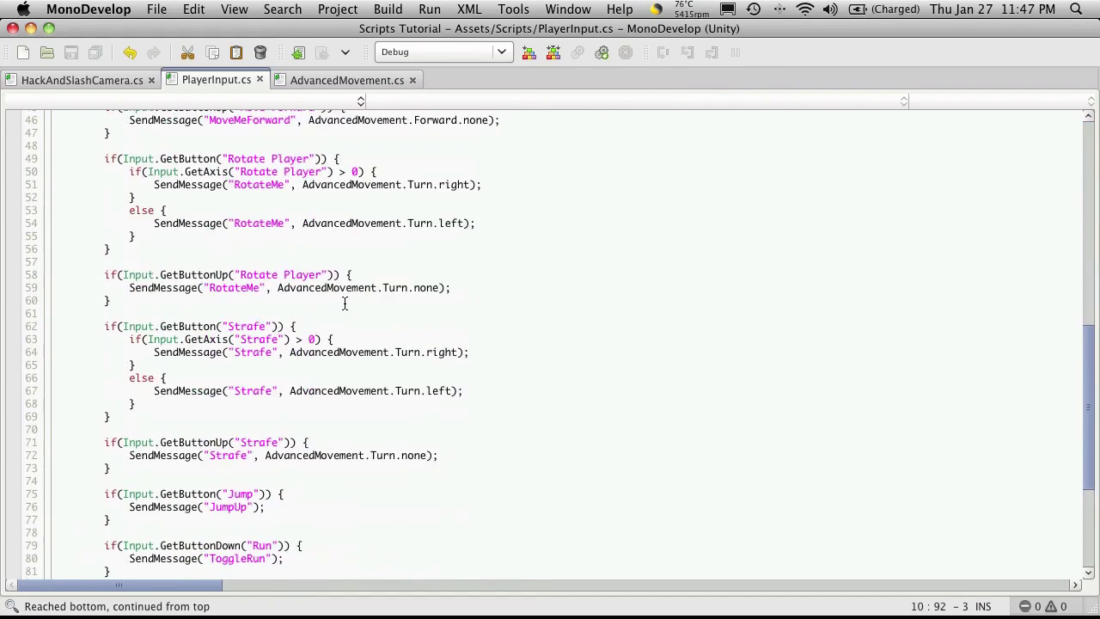
scroll(344, 300, up, 1)
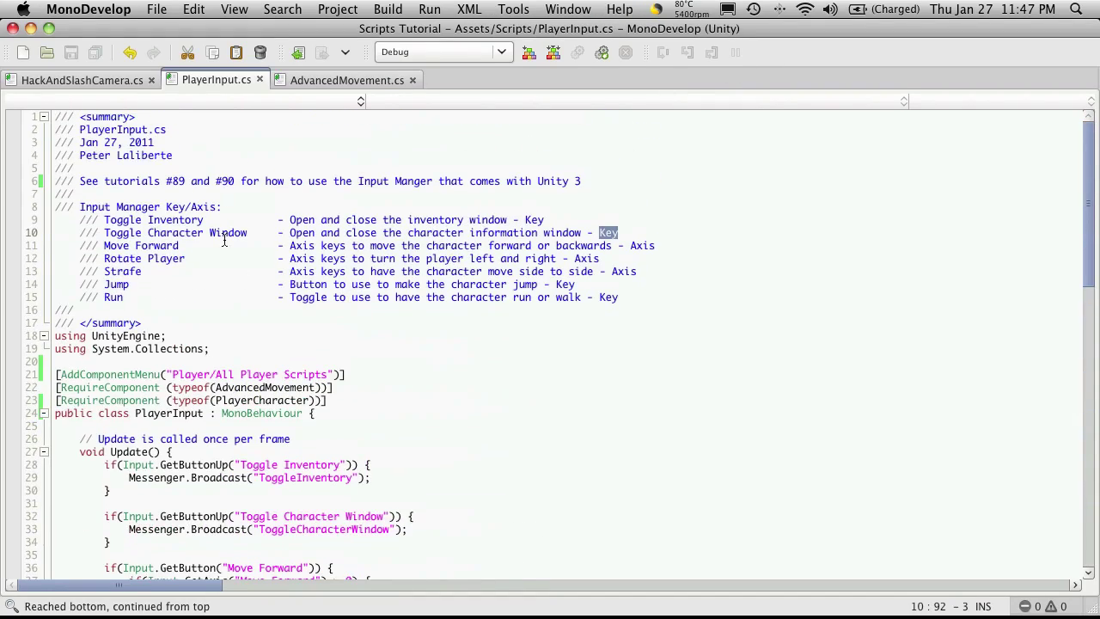
click(259, 80)
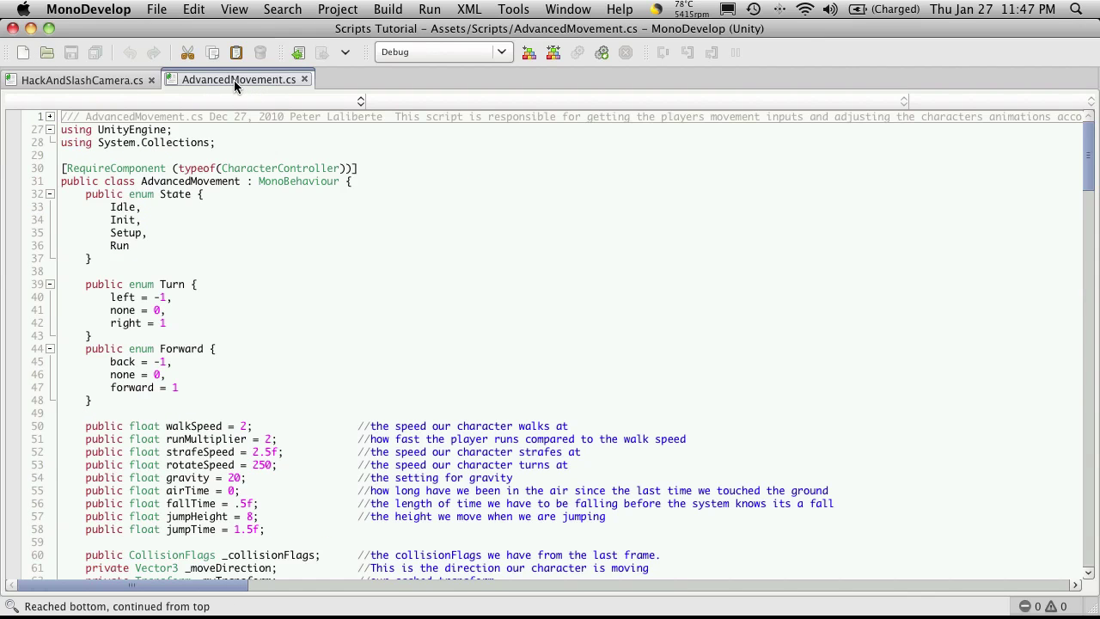
Step: Expand AdvancedMovement.cs's line-1 summary to read the expected animation names, then fold it
scroll(331, 228, down, 4)
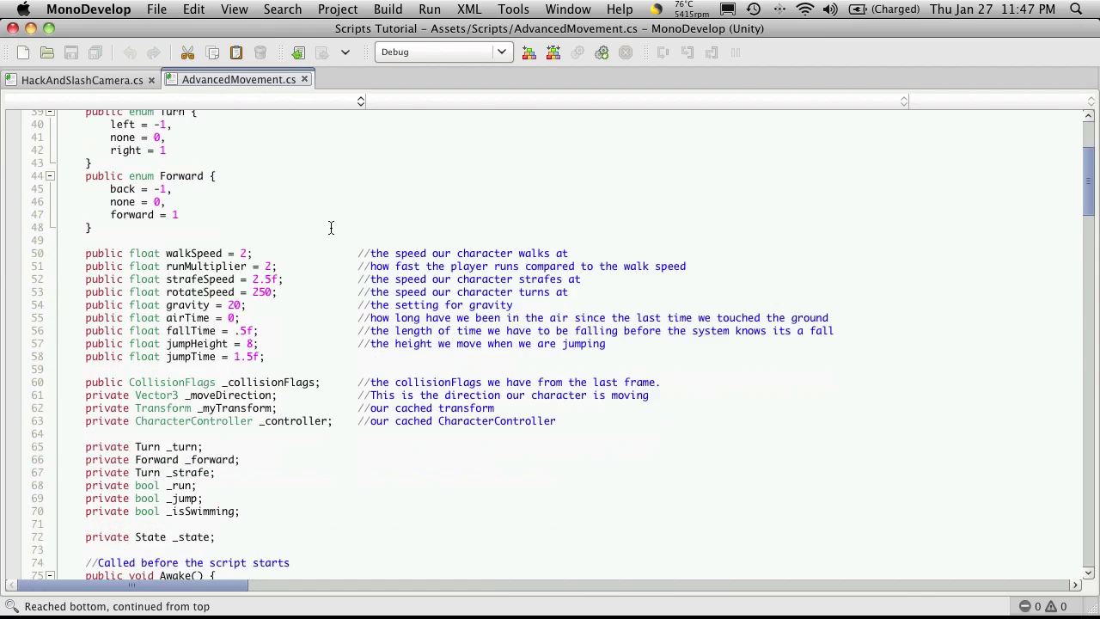
scroll(258, 198, up, 4)
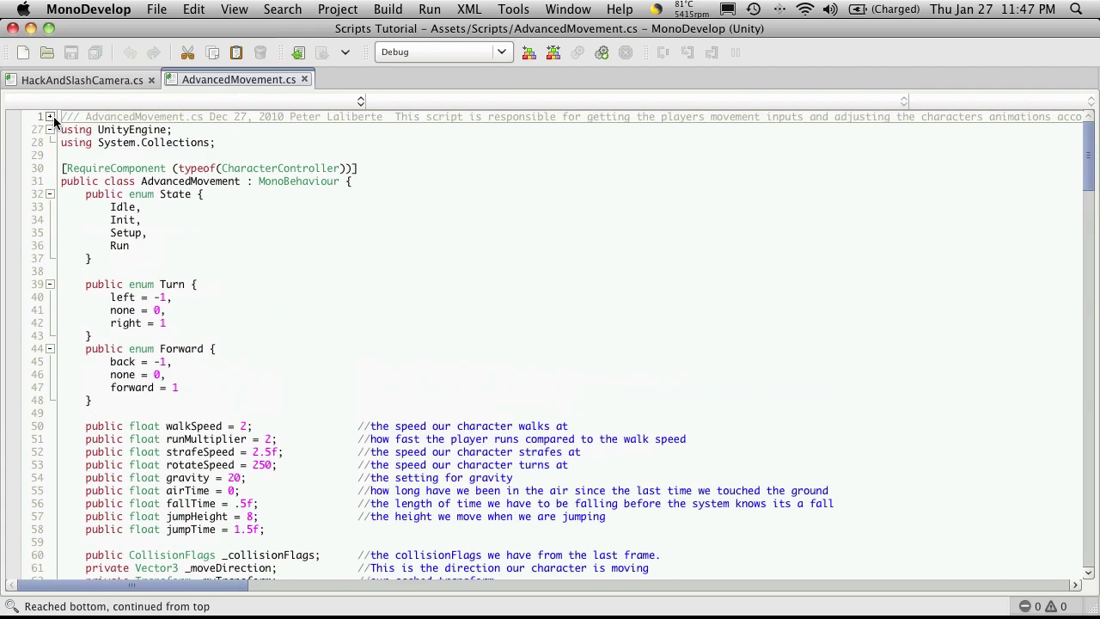
click(50, 116)
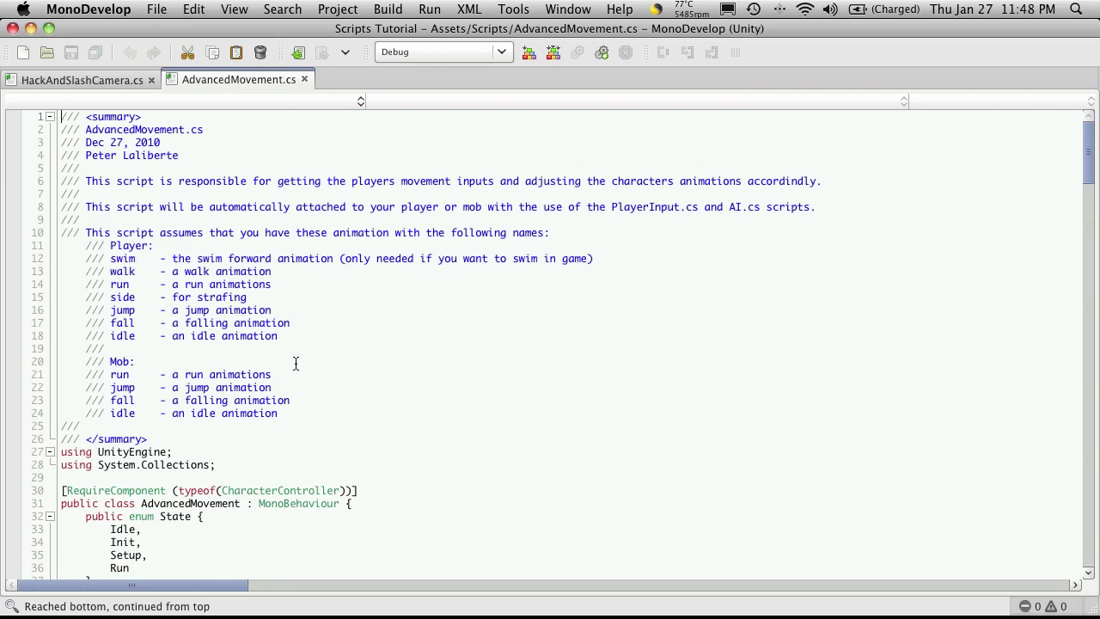
scroll(313, 374, down, 6)
scroll(287, 312, up, 6)
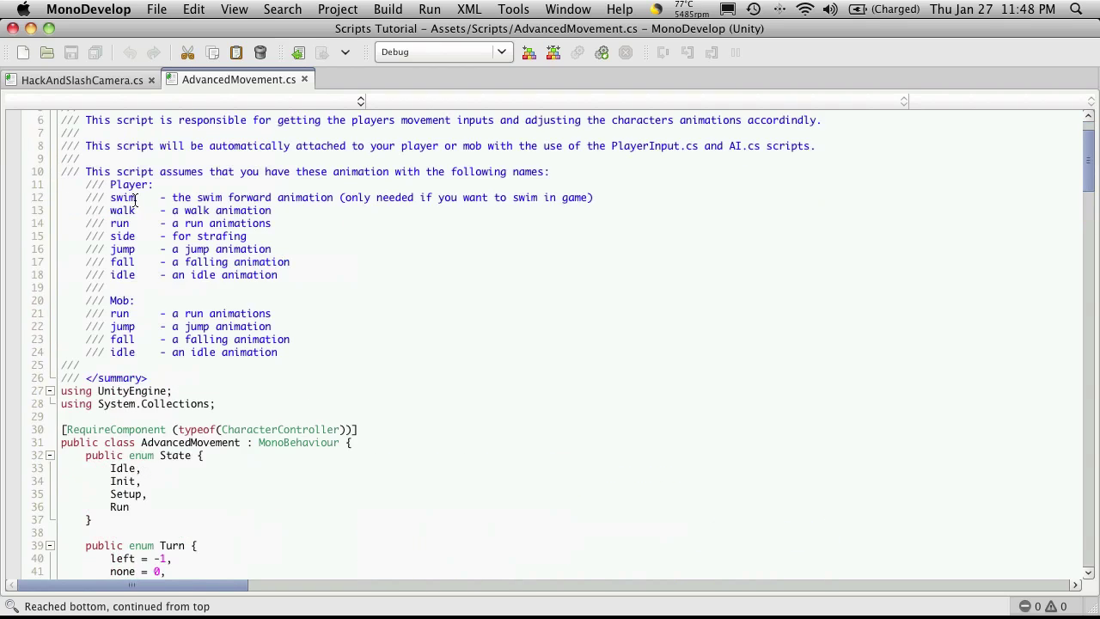
click(49, 118)
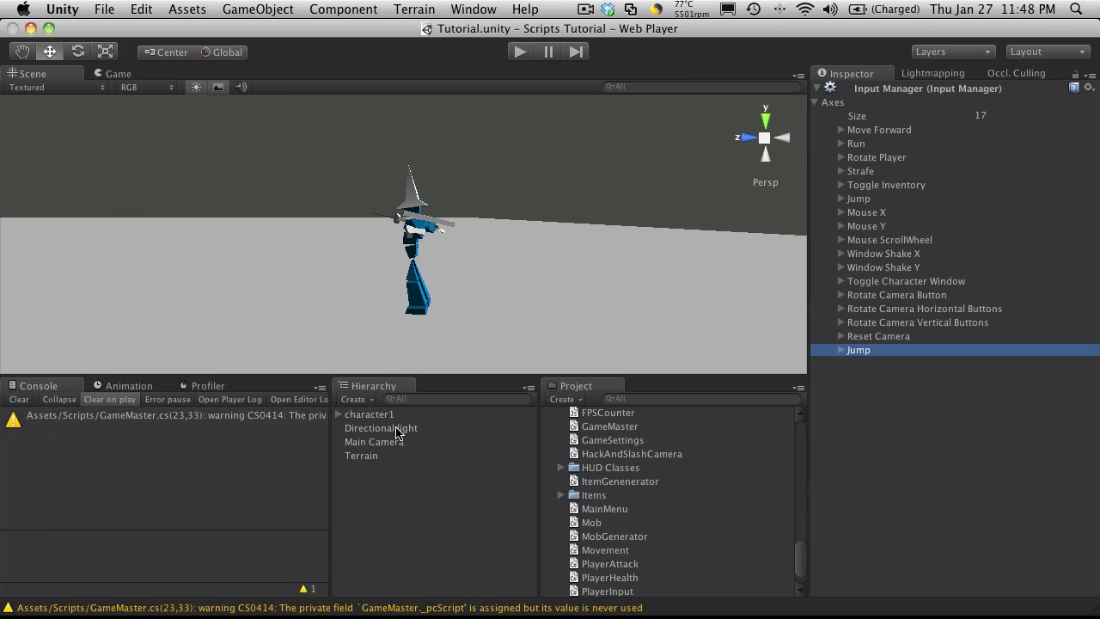
Step: Select character1, check its idle, walk, jump and run clips, and disable Play Automatically
click(387, 416)
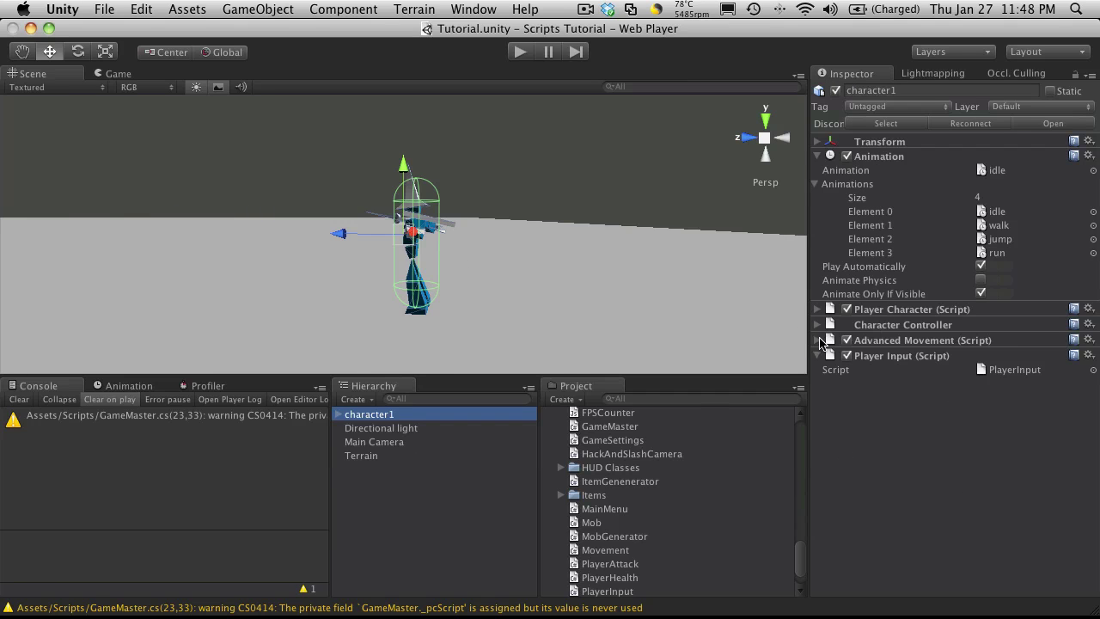
click(818, 341)
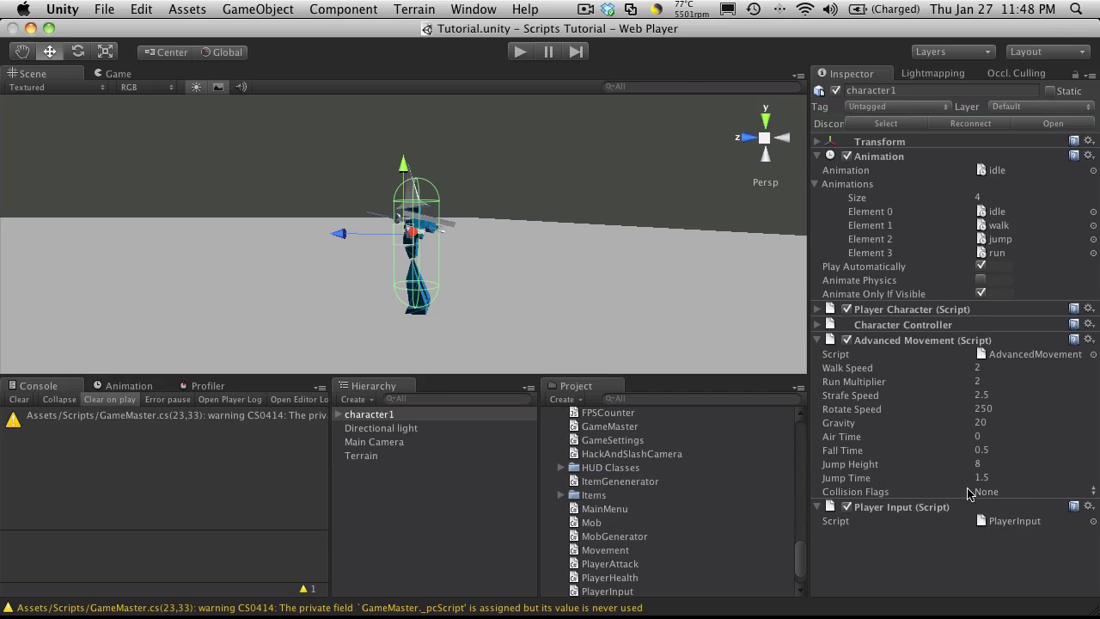
click(1004, 214)
click(1003, 226)
click(1005, 239)
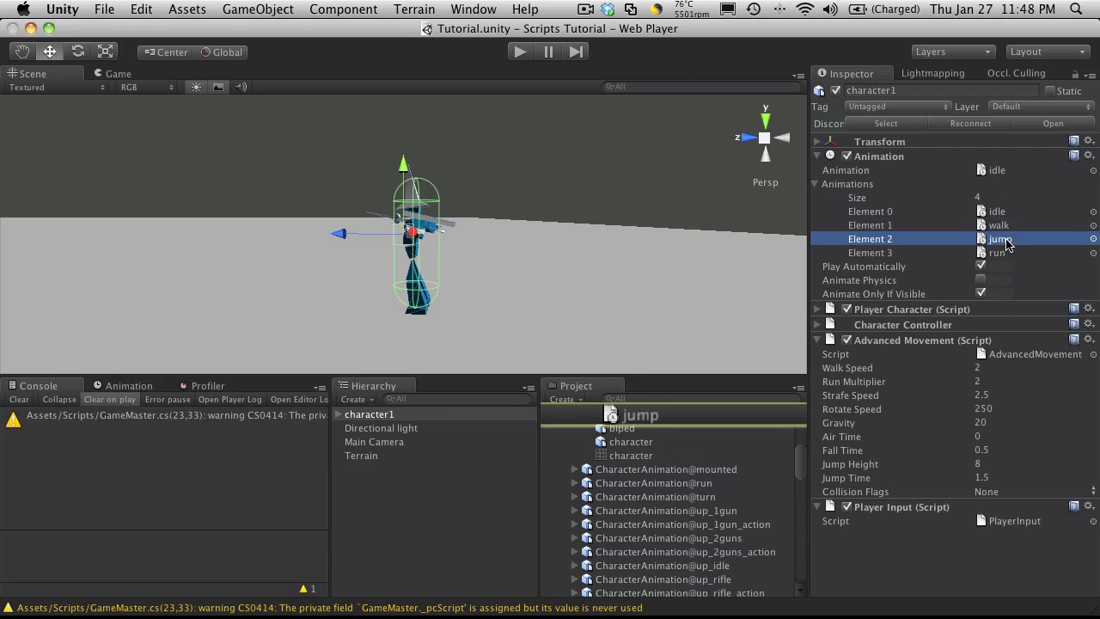
click(1007, 267)
click(1005, 254)
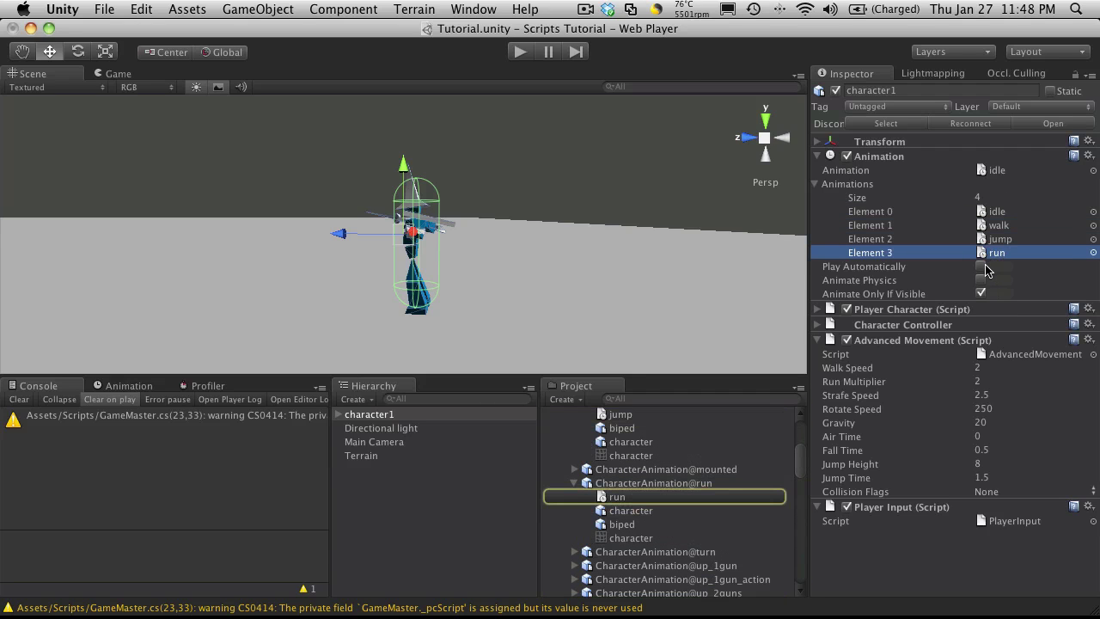
Step: Scroll into AdvancedMovement.cs's SetUp method, then check the jump clip in Unity
key(super+Tab)
scroll(318, 284, down, 15)
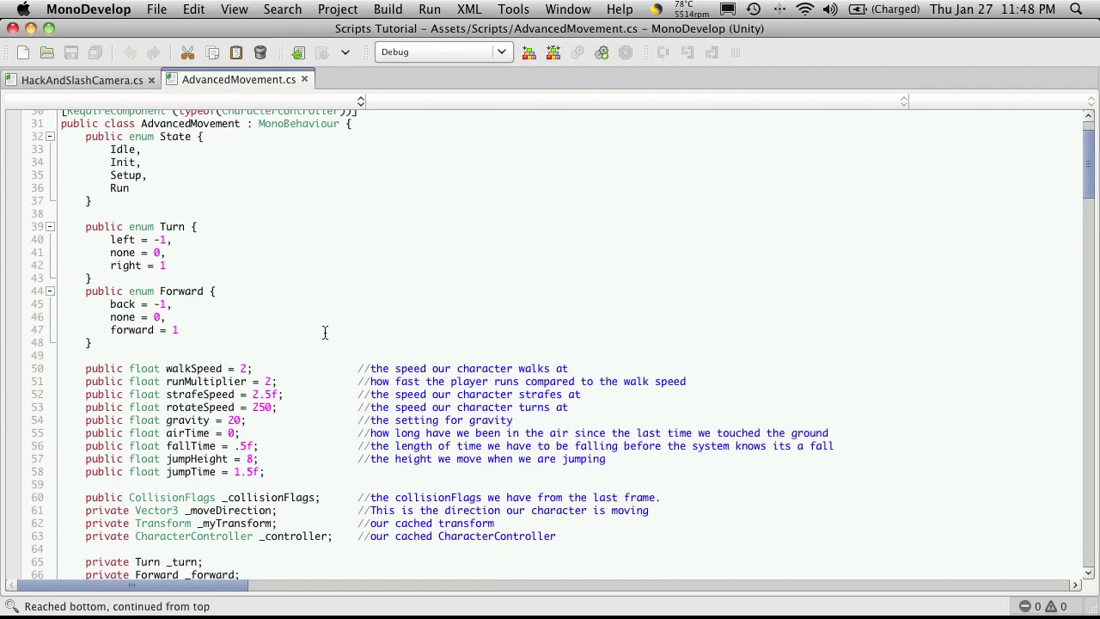
scroll(292, 337, down, 10)
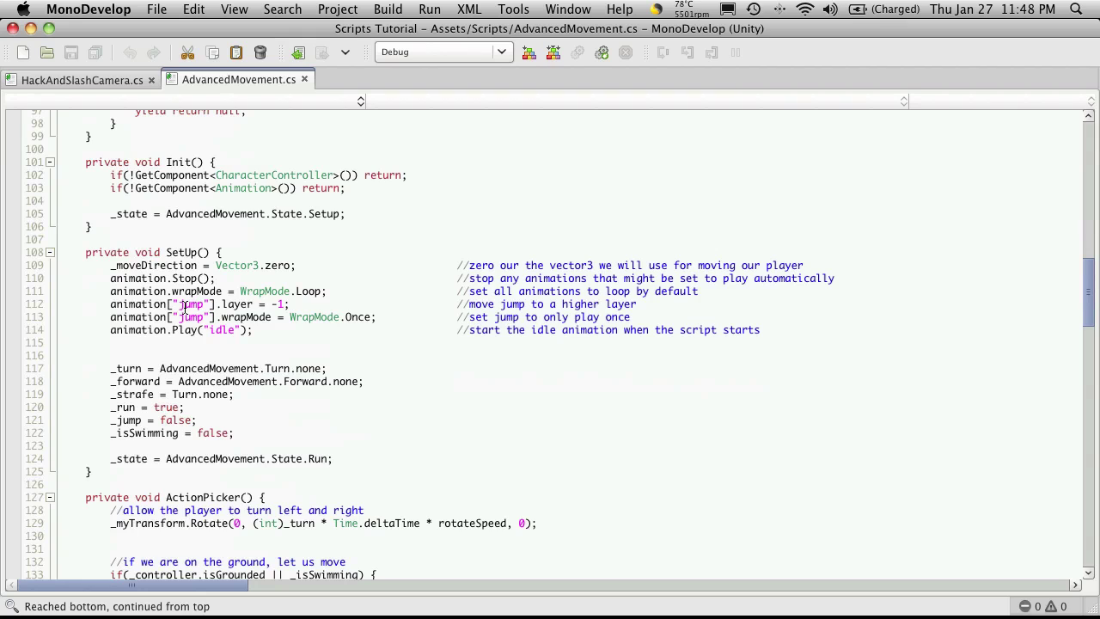
key(super+Tab)
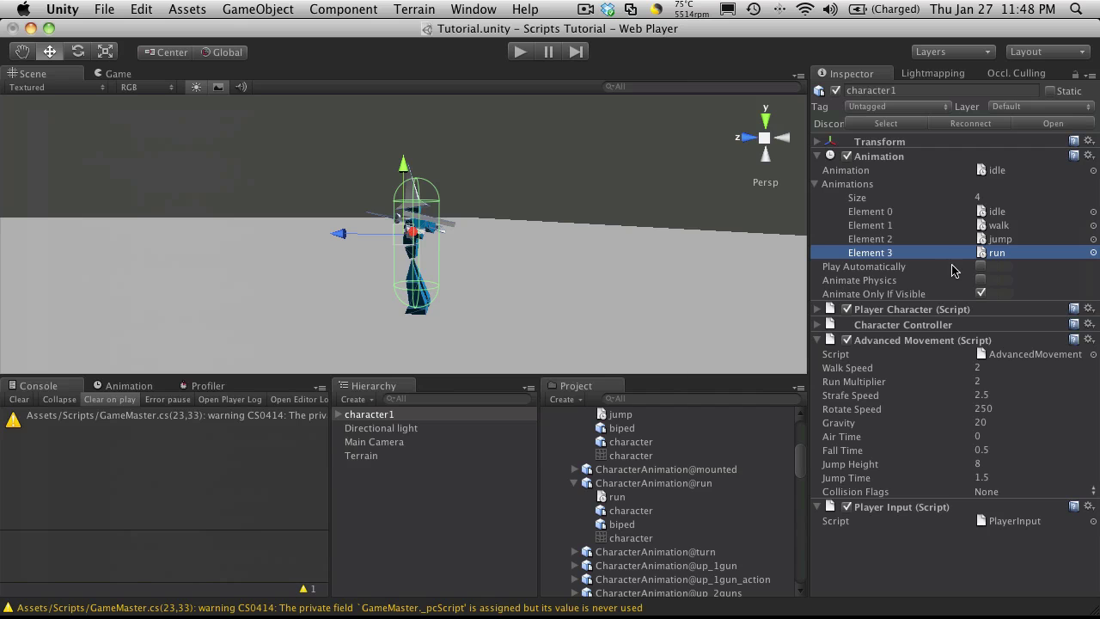
click(1002, 240)
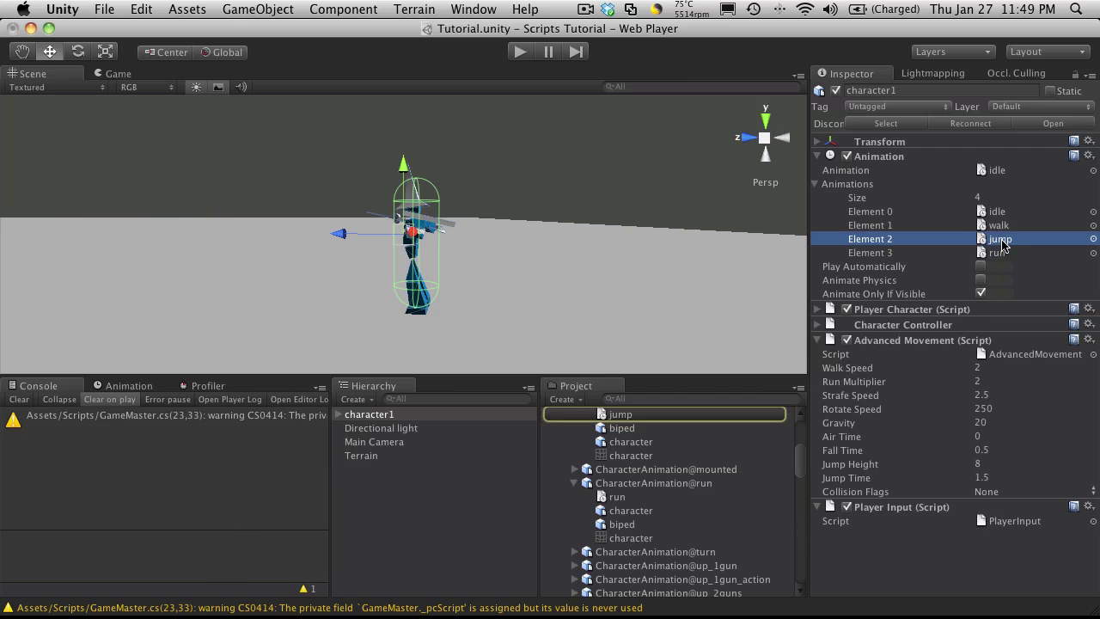
Step: Read ActionPicker() and the animation methods to the file end, then return to Unity
key(super+Tab)
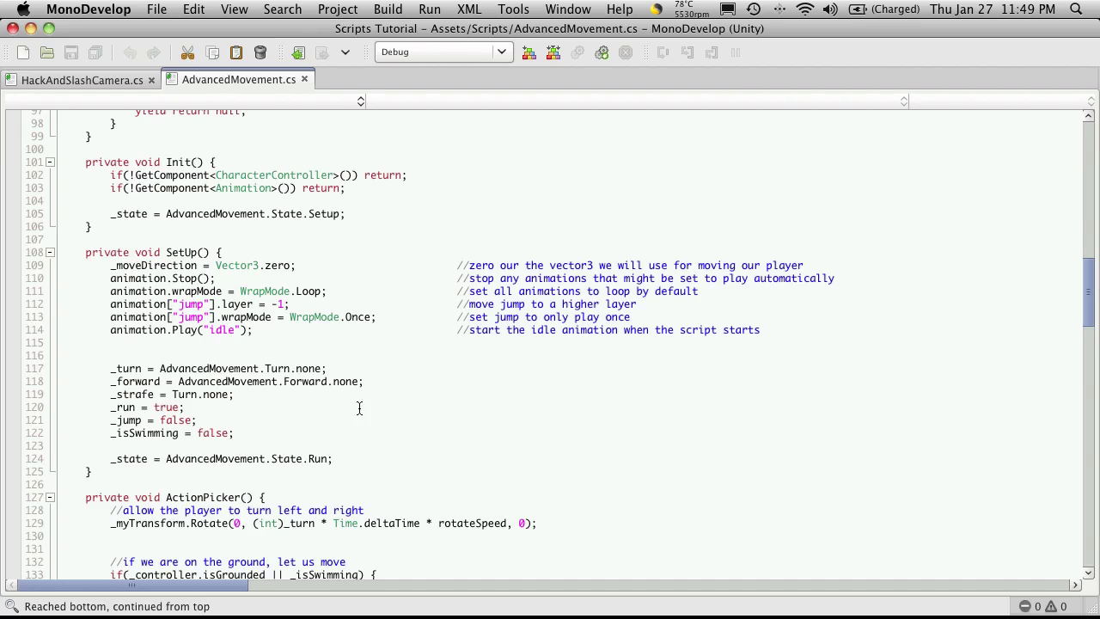
scroll(359, 408, down, 3)
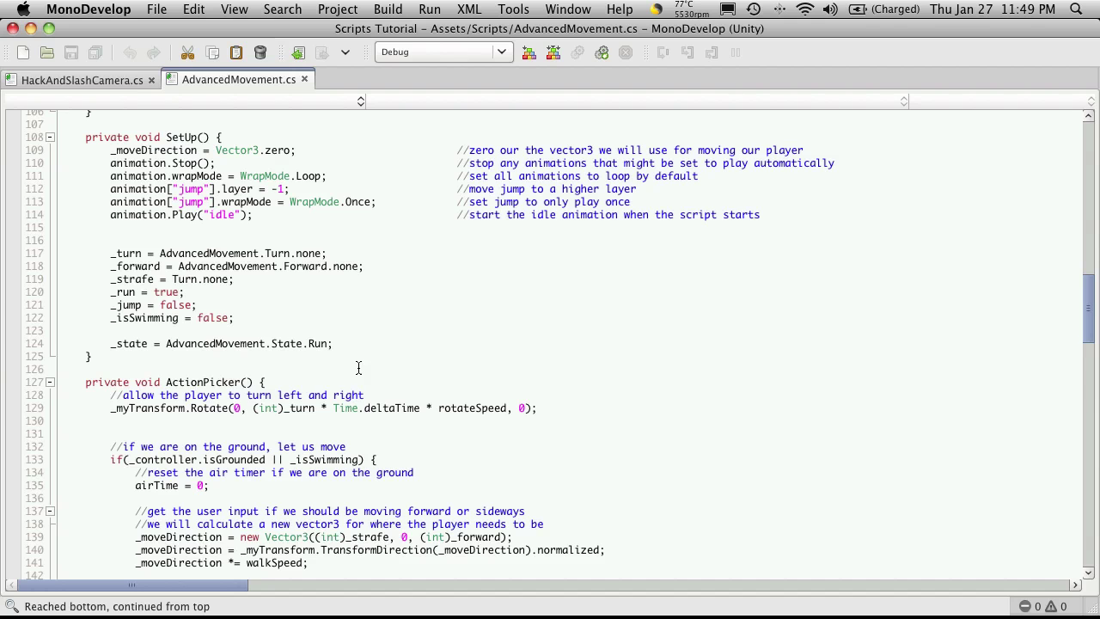
scroll(220, 208, down, 9)
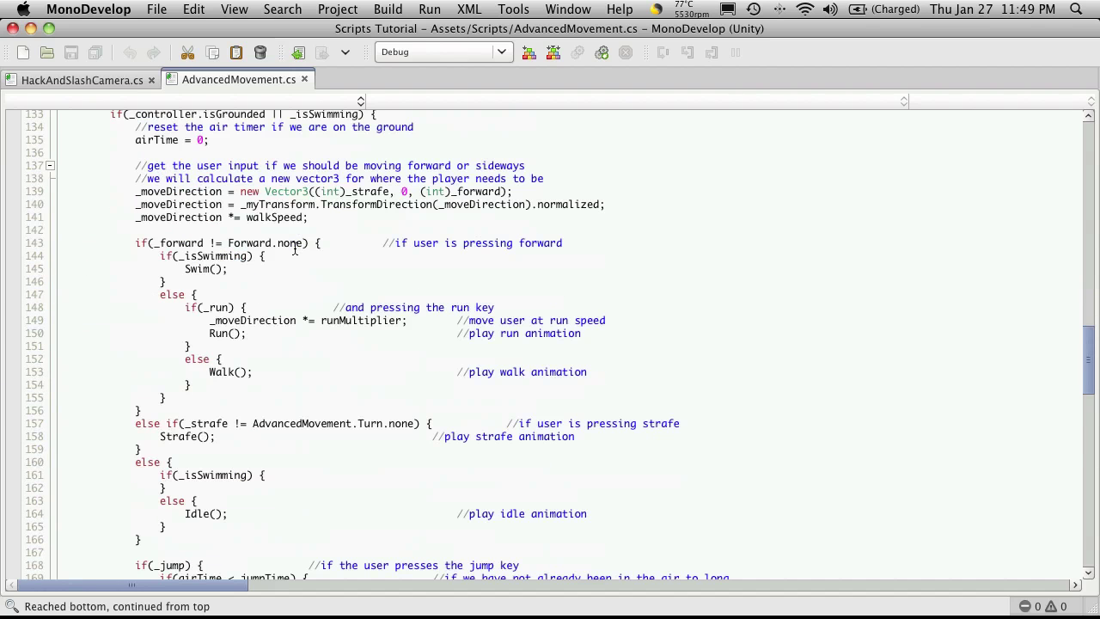
scroll(292, 258, down, 10)
scroll(297, 301, down, 15)
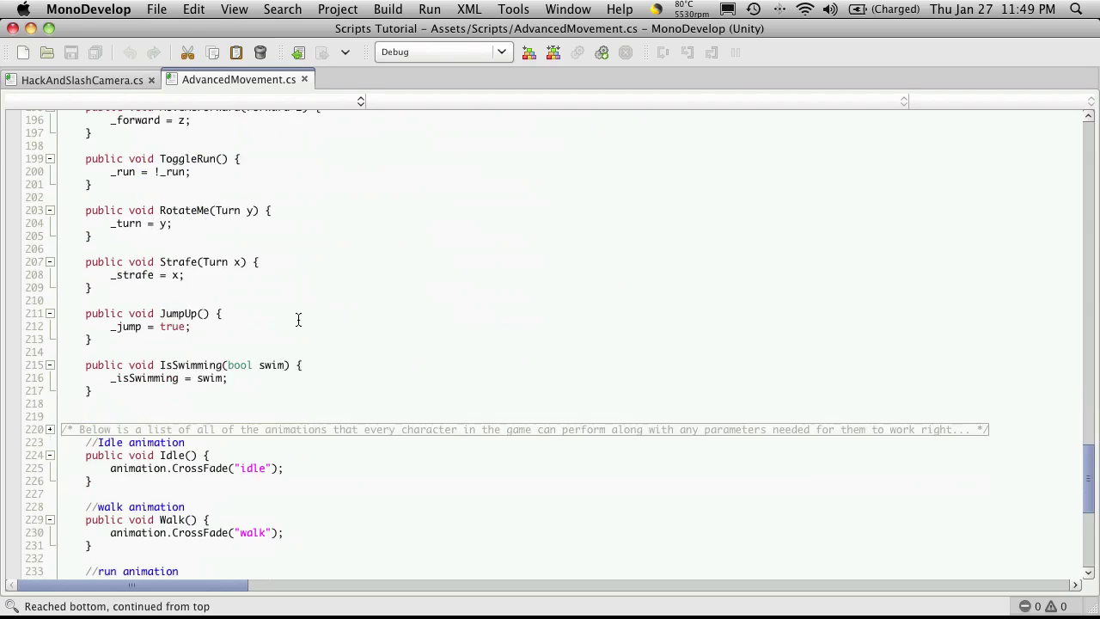
scroll(302, 331, down, 6)
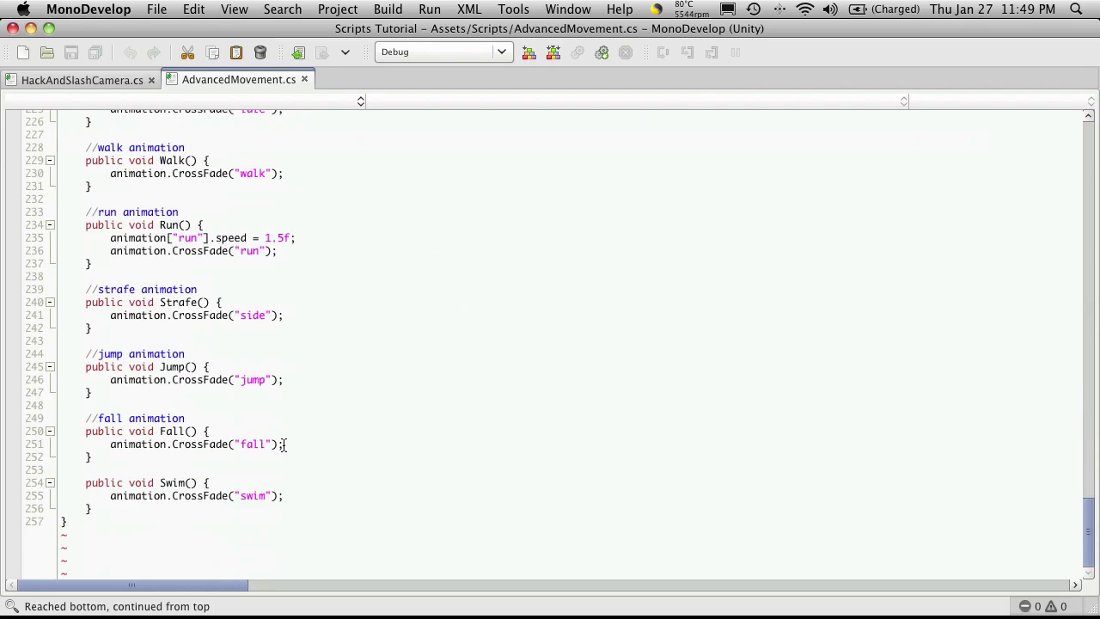
key(super+Tab)
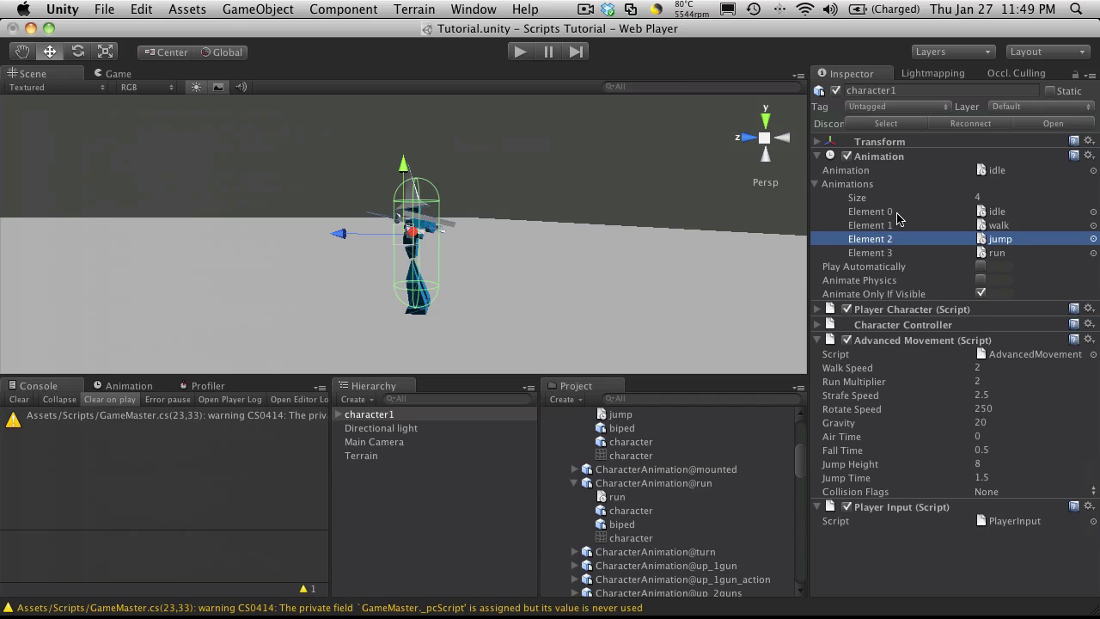